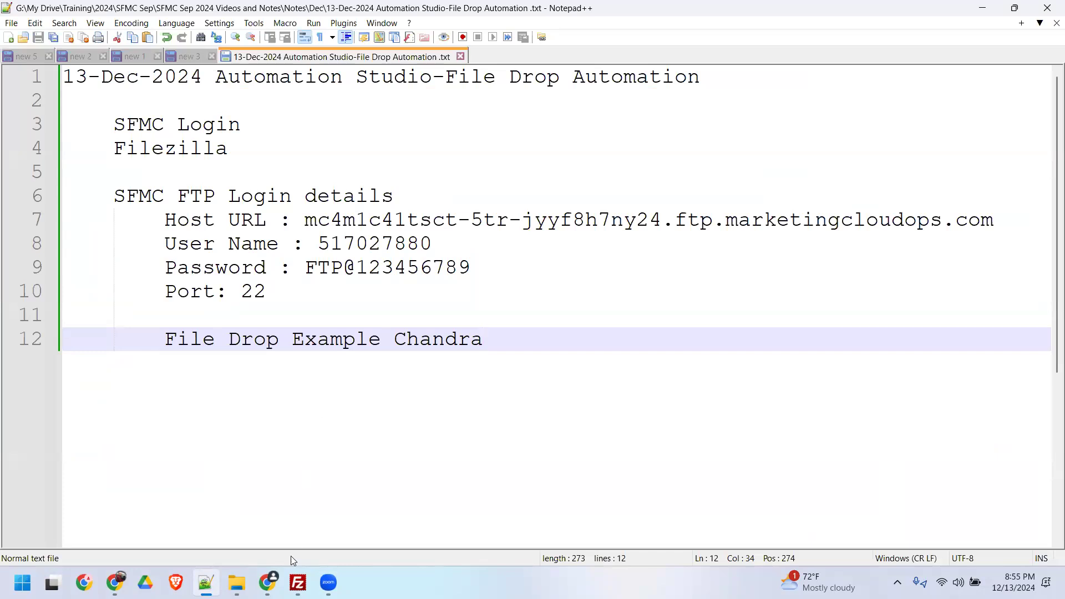
# Switch to FileZilla and view the local SFMC FTP Example folder beside the remote Import folder.
pyautogui.moveTo(295, 581)
pyautogui.click(333, 505)
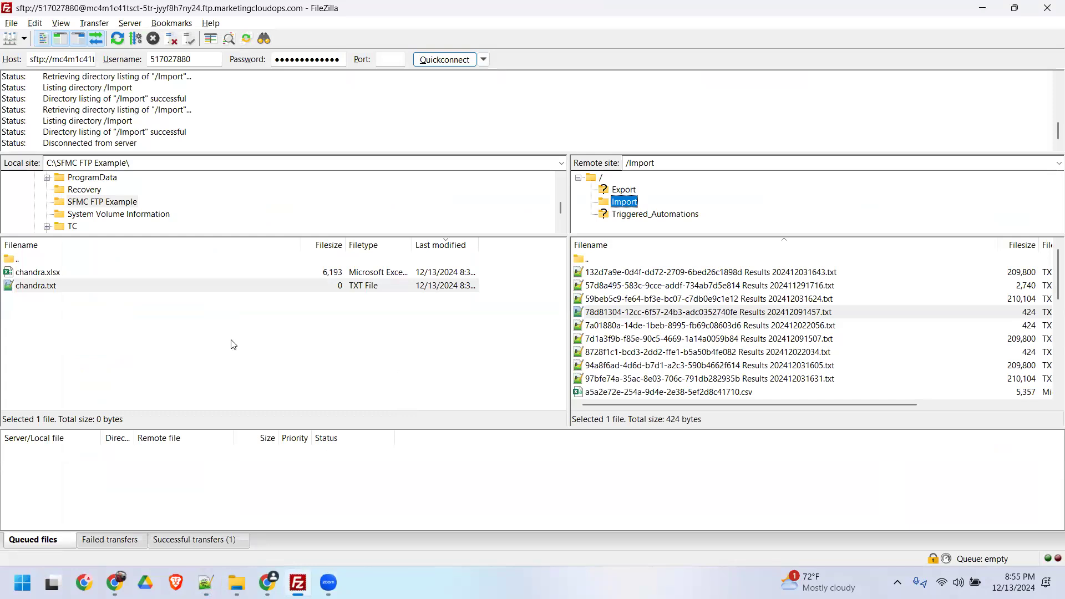
pyautogui.click(245, 363)
# In File Explorer, open the Data folder inside Student Assets 4 4, within the SFMC Training Nov 2024 folder in Documents.
pyautogui.click(237, 583)
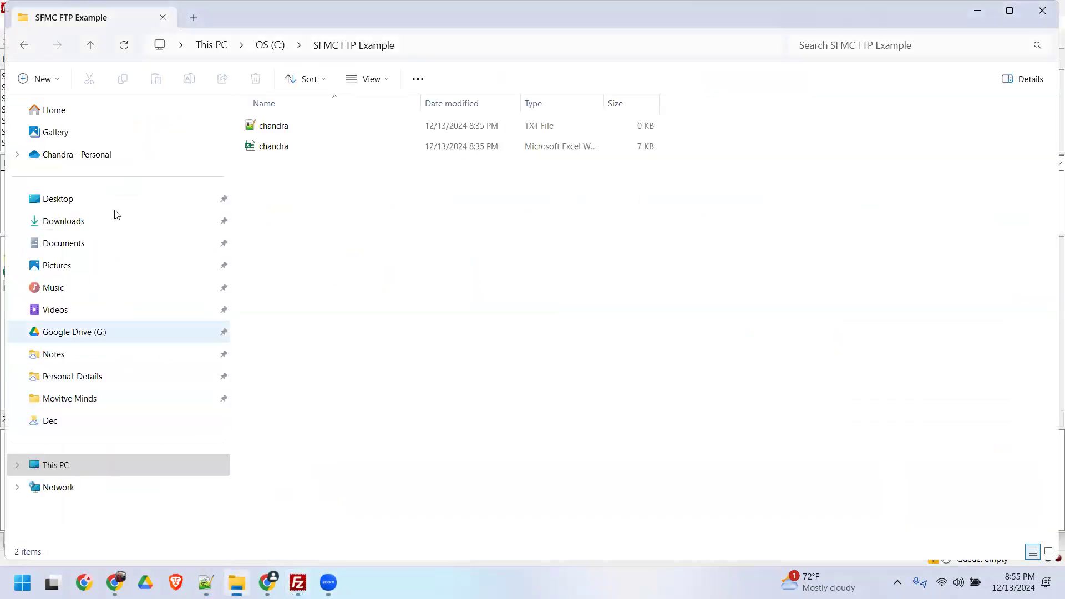
pyautogui.click(76, 465)
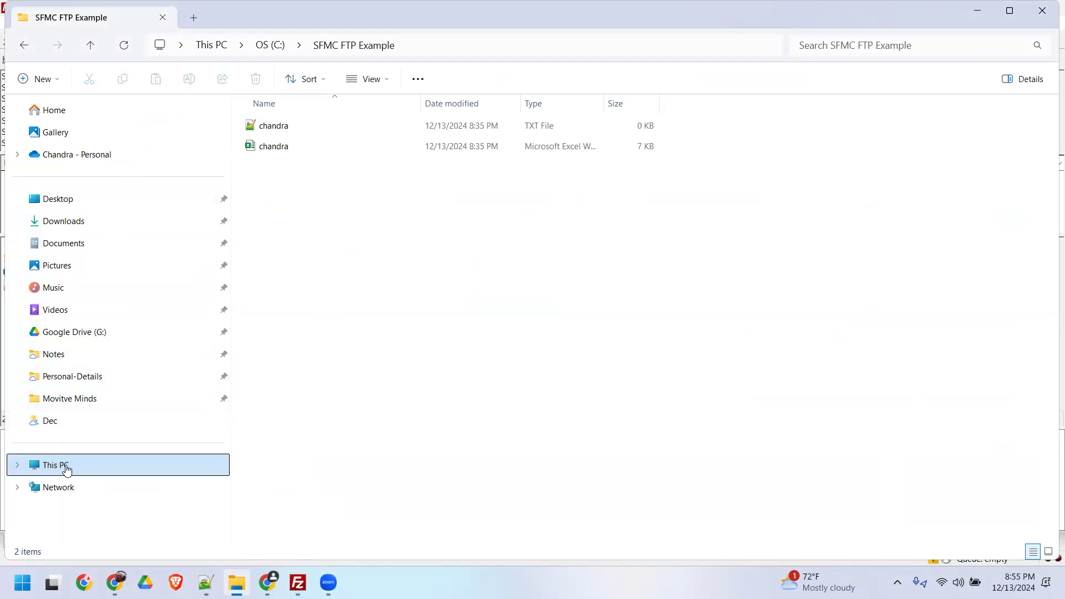
pyautogui.click(67, 470)
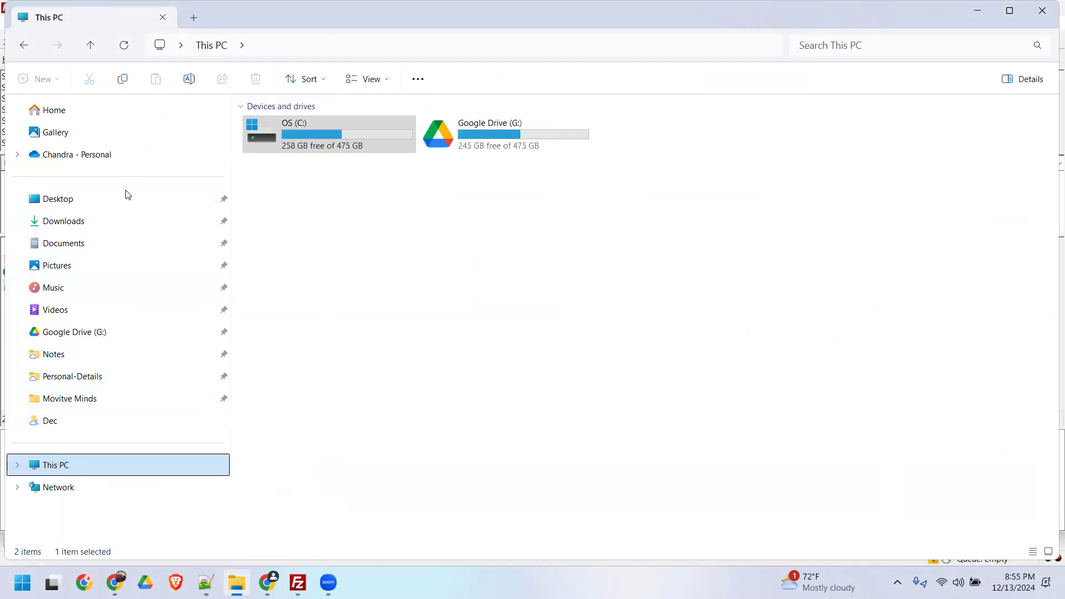
pyautogui.click(78, 243)
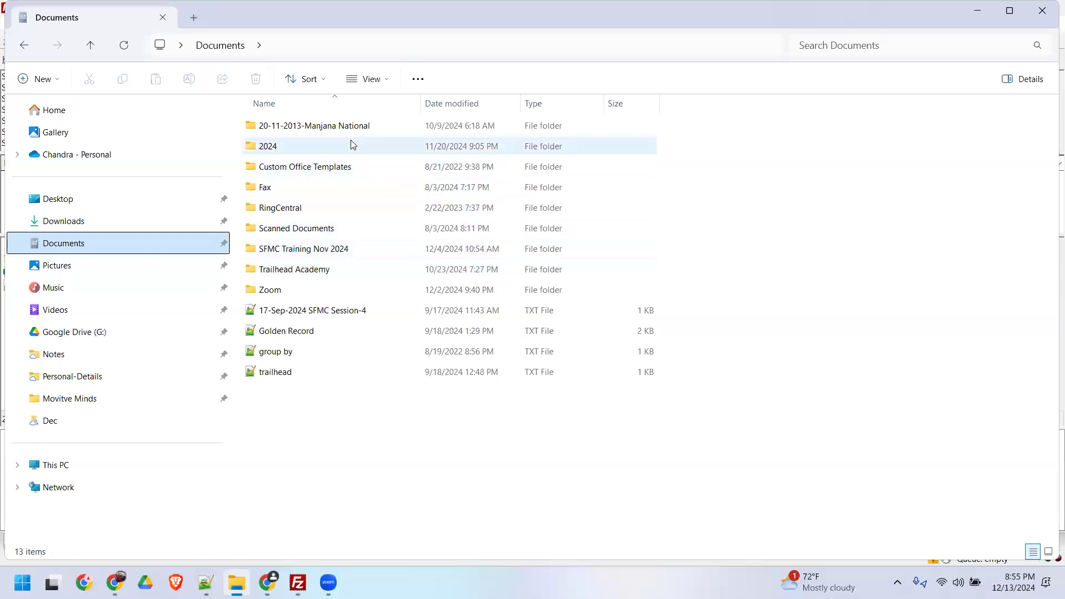
pyautogui.doubleClick(321, 248)
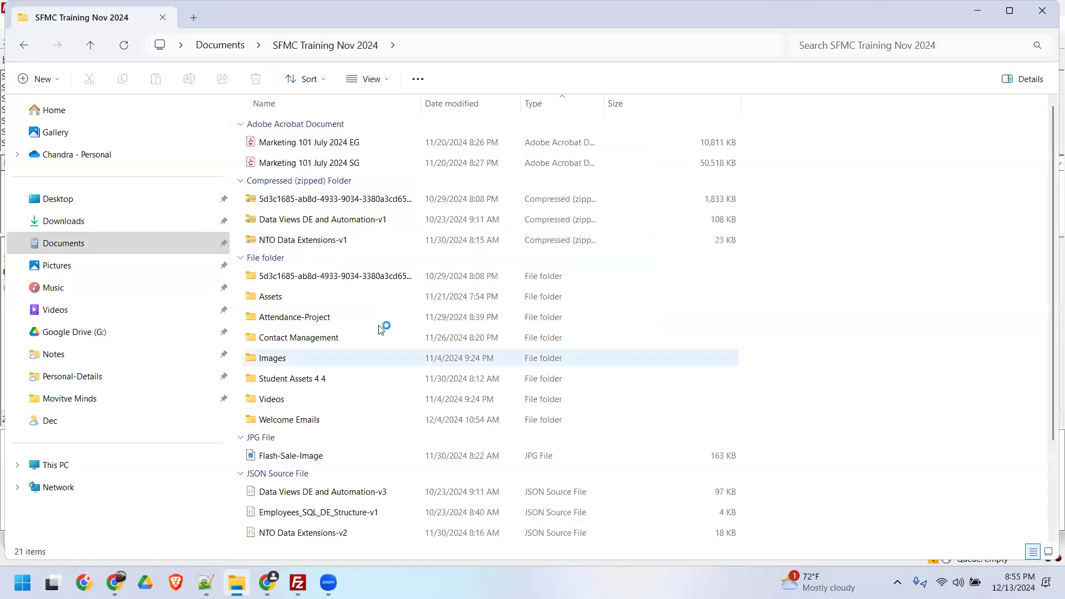
pyautogui.doubleClick(311, 297)
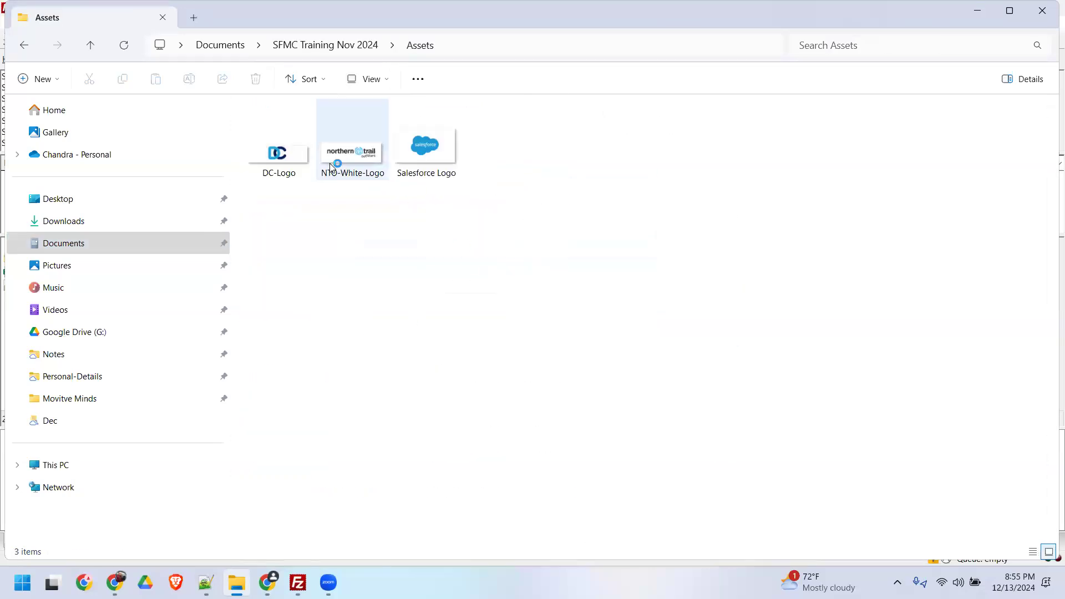
pyautogui.click(333, 46)
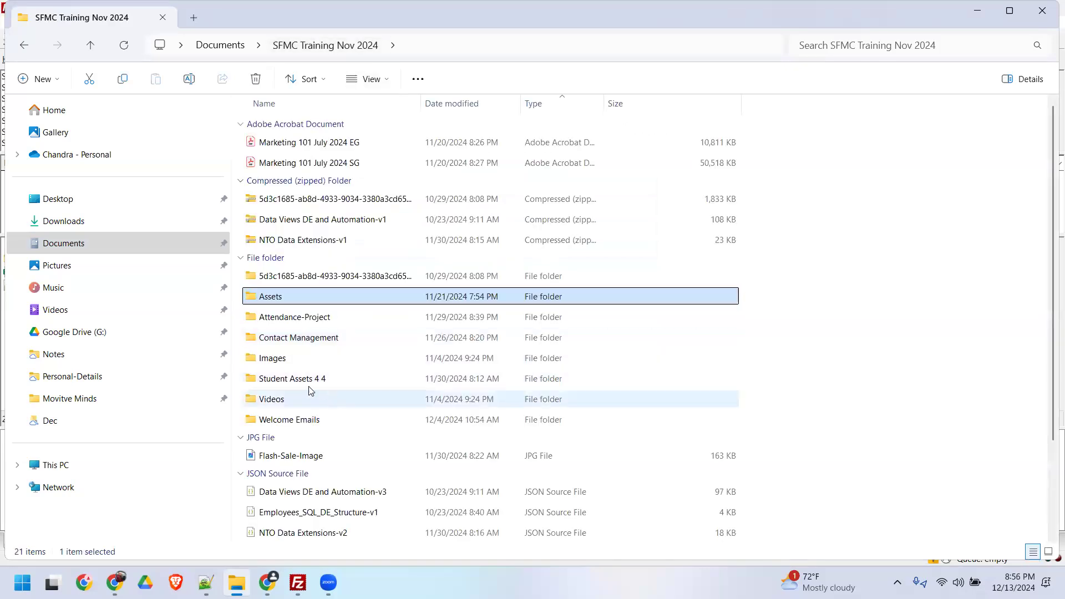
pyautogui.doubleClick(303, 383)
pyautogui.doubleClick(293, 167)
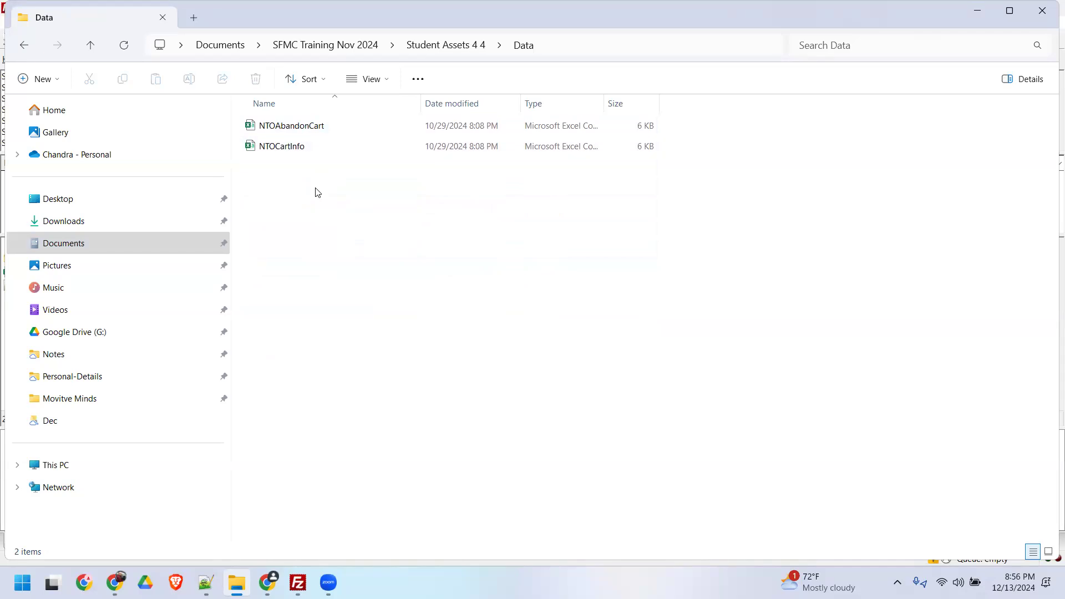
# Copy the name of the NTOAbandonCart file without renaming it.
pyautogui.click(328, 130)
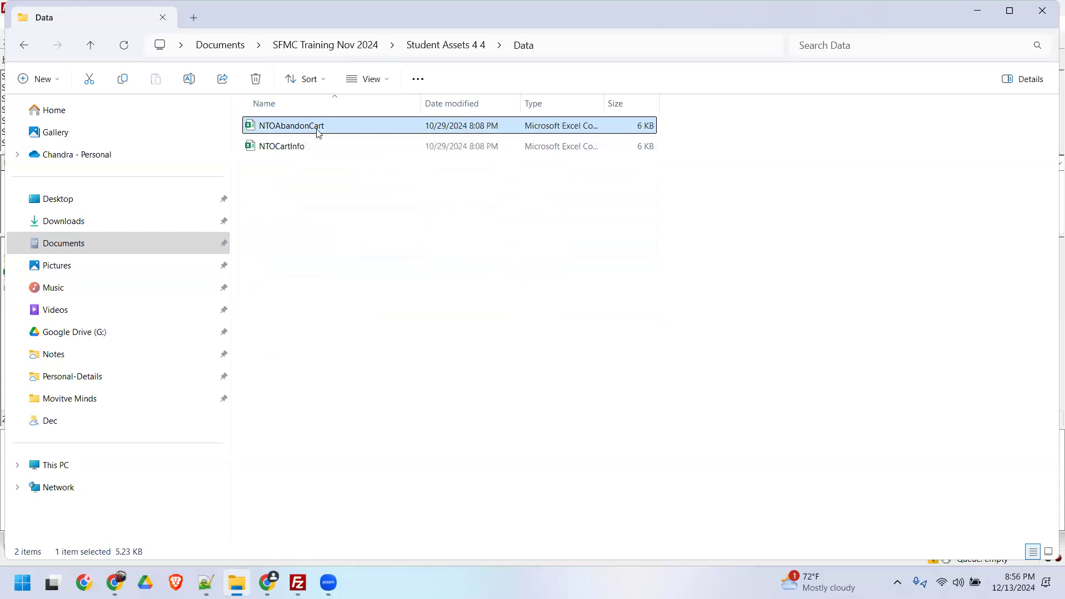
pyautogui.click(330, 256)
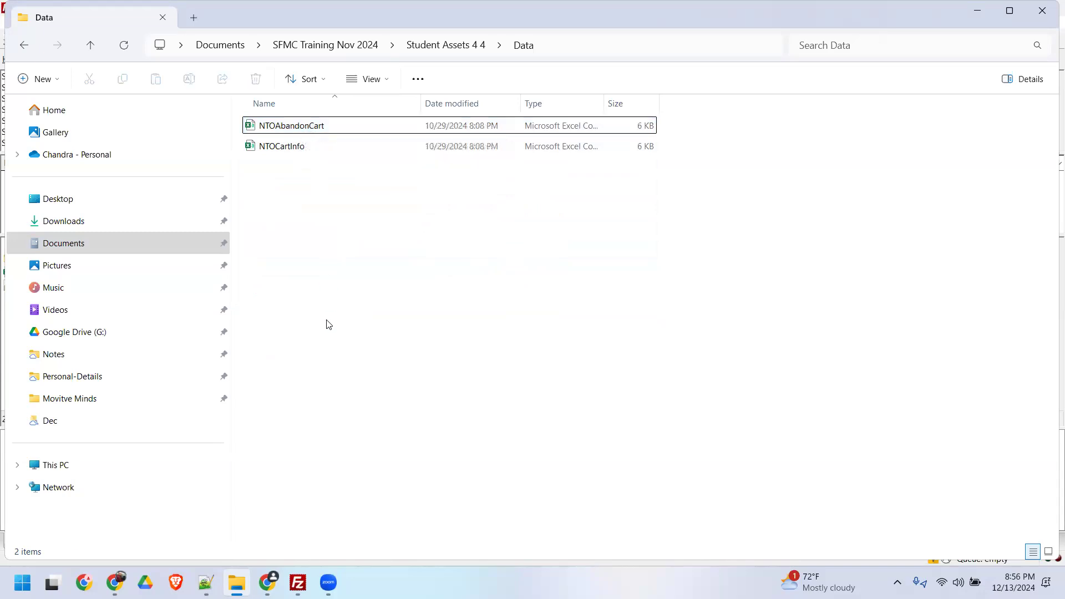
pyautogui.click(329, 132)
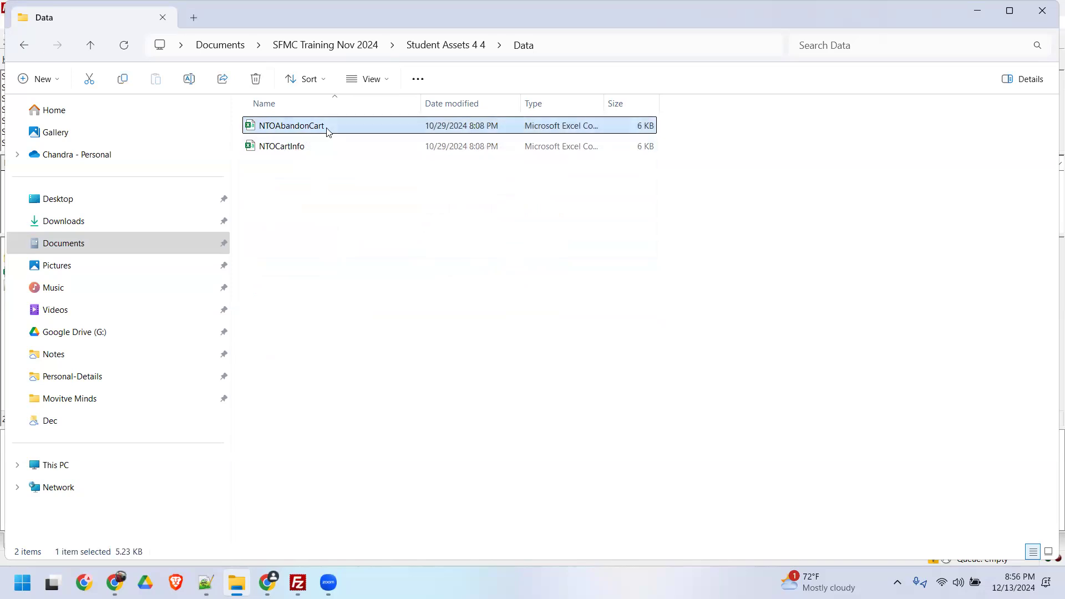
pyautogui.click(327, 130)
pyautogui.hotkey('ctrl', 'c')
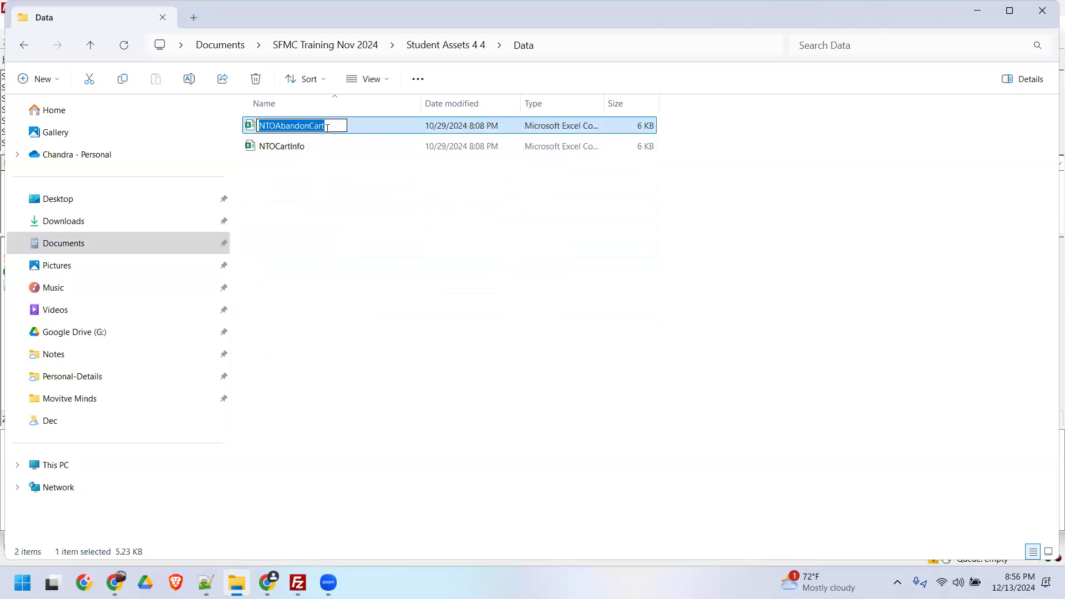
pyautogui.press('Escape')
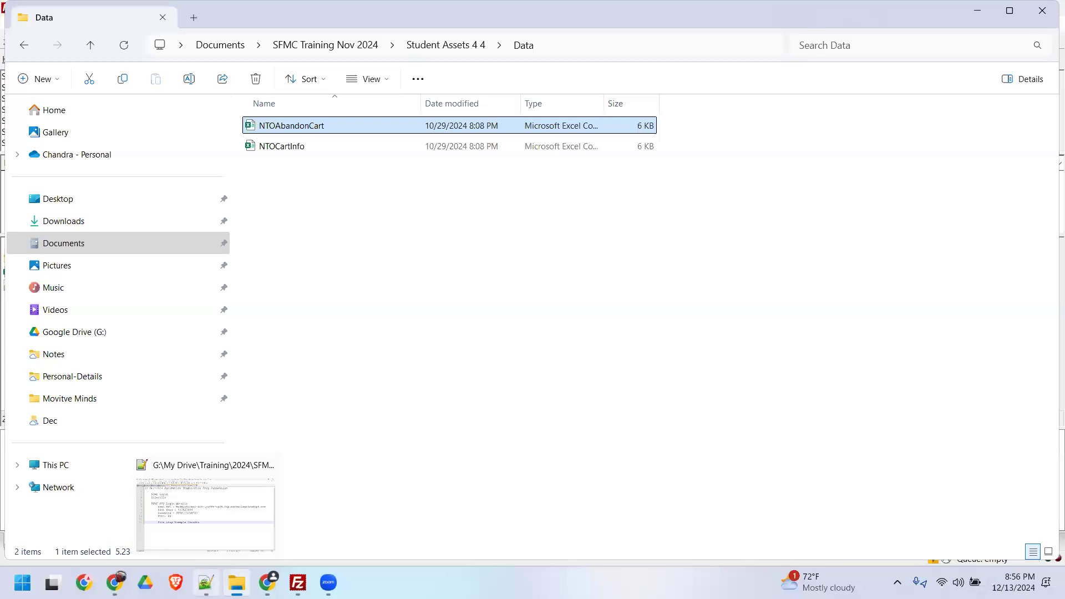
# In the Notepad++ notes, add the copied NTOAbandonCart name with an underscore and the owner's first name below the file drop line, and save.
pyautogui.click(206, 519)
pyautogui.press('Return')
pyautogui.press('Return')
pyautogui.press('Return')
pyautogui.hotkey('ctrl', 'v')
pyautogui.write('_Chandra')
pyautogui.press('Return')
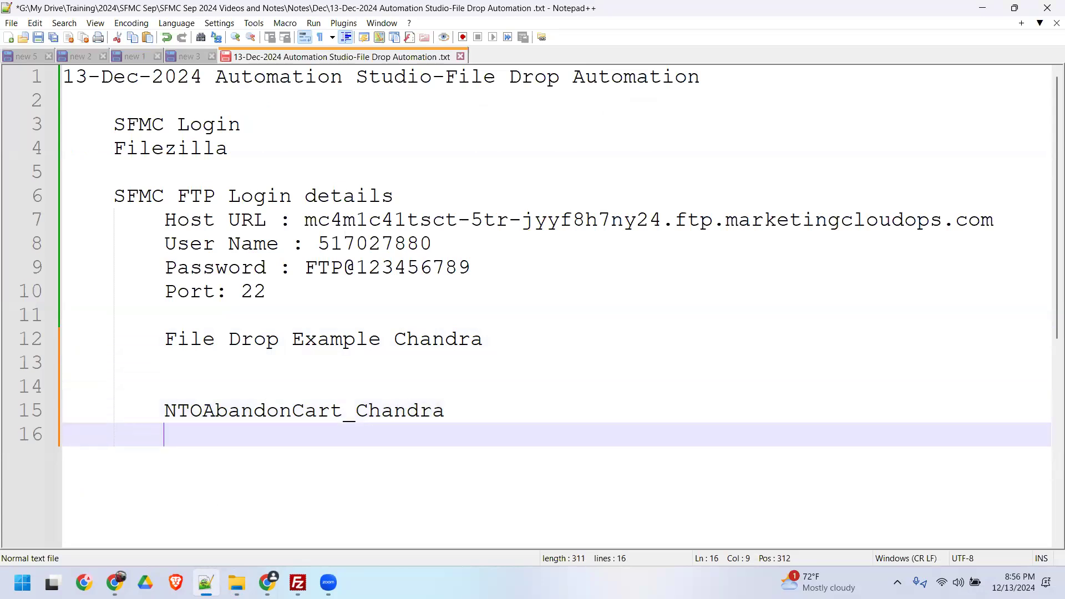
pyautogui.hotkey('ctrl', 's')
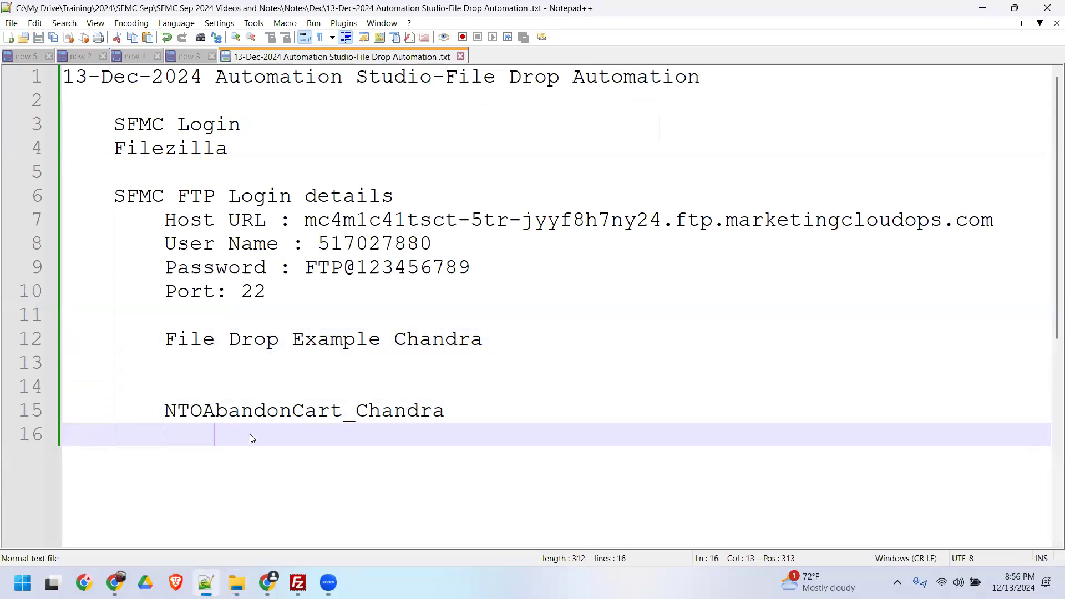
# Open the NTOAbandonCart file in Excel, copy the header cells A1:G1, and close the workbook.
pyautogui.hotkey('alt', 'Tab')
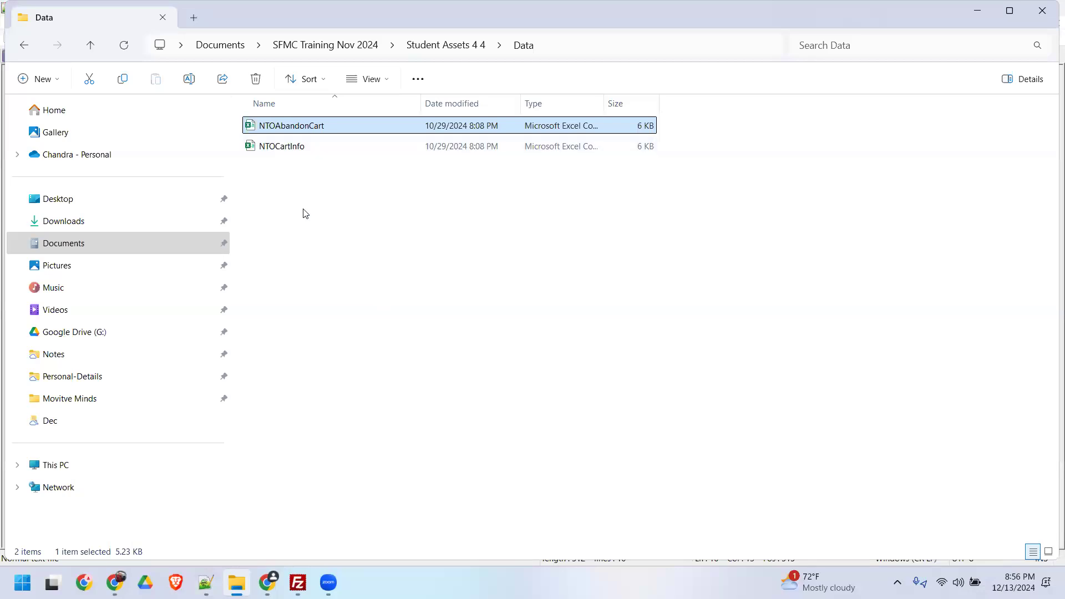
pyautogui.press('Return')
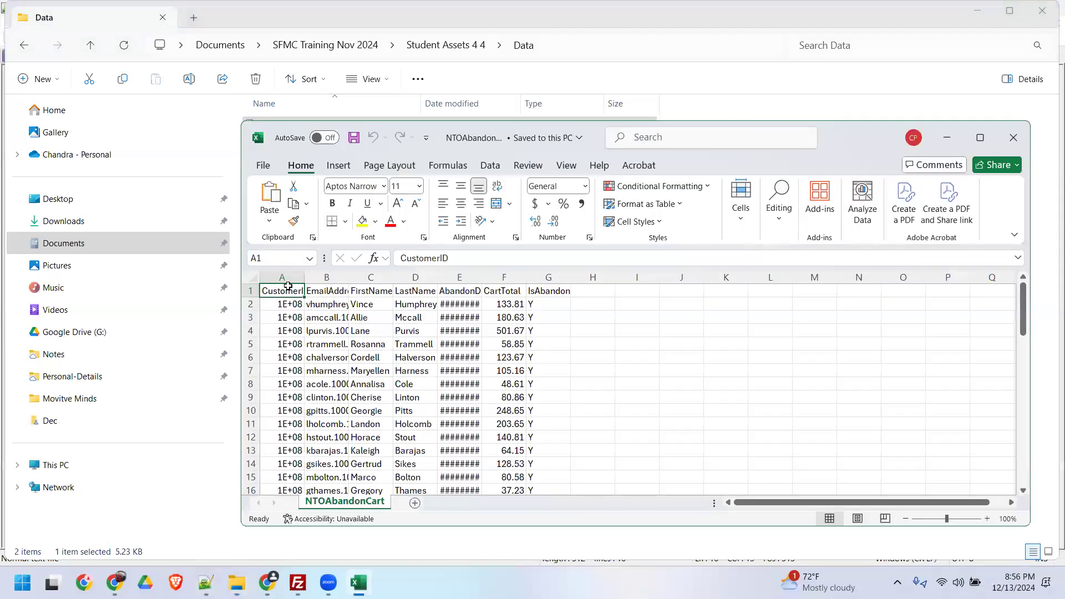
pyautogui.hotkey('shift', 'Right')
pyautogui.hotkey('shift', 'Right')
pyautogui.hotkey('shift', 'Right')
pyautogui.hotkey('shift', 'Right')
pyautogui.hotkey('shift', 'Right')
pyautogui.hotkey('shift', 'Right')
pyautogui.hotkey('ctrl', 'c')
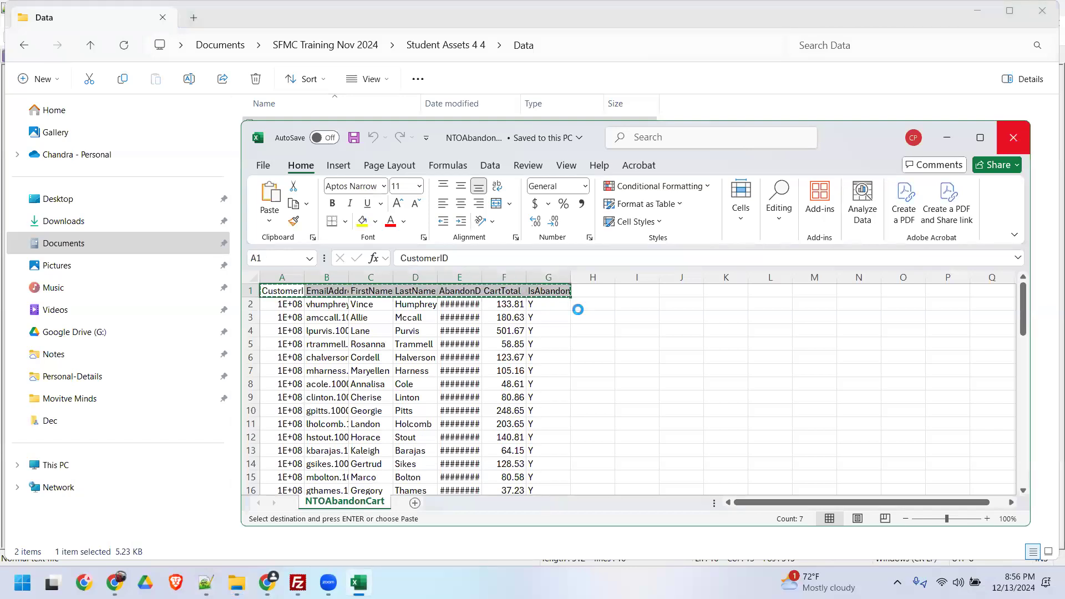
pyautogui.hotkey('alt', 'F4')
# Paste the headers under the NTOAbandonCart entry in the notes, put each field from CustomerID to IsAbandon on its own line, and save.
pyautogui.hotkey('alt', 'Tab')
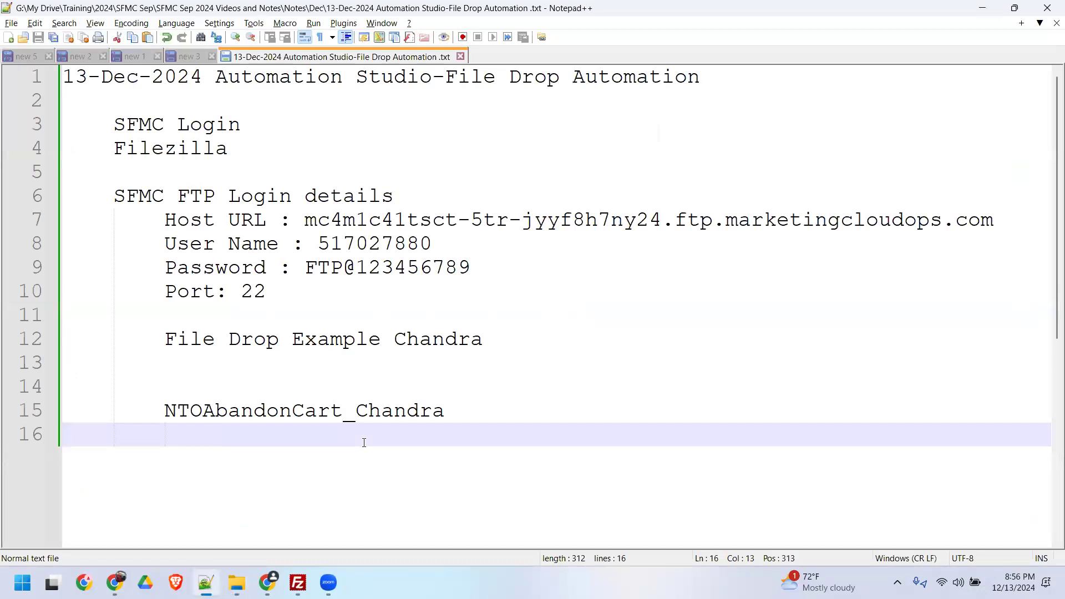
pyautogui.hotkey('ctrl', 'v')
pyautogui.click(374, 437)
pyautogui.press('Return')
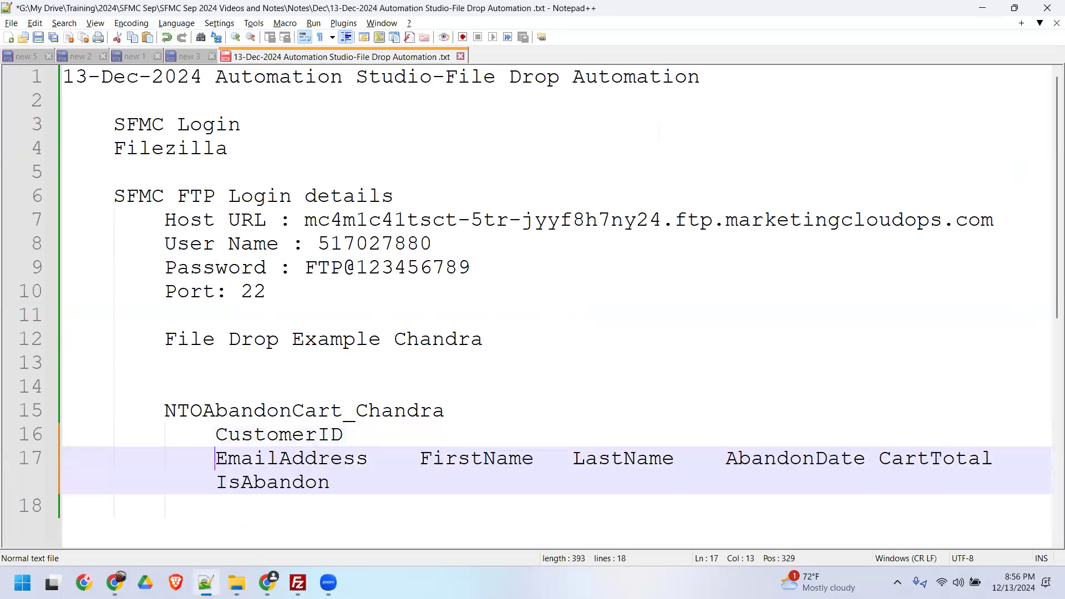
pyautogui.click(423, 464)
pyautogui.press('Return')
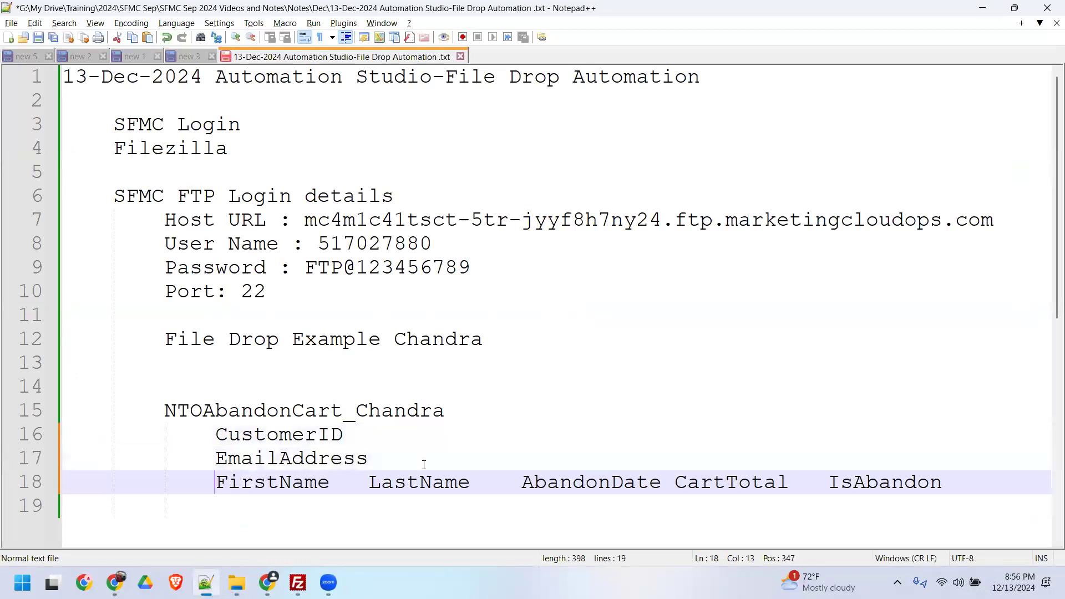
pyautogui.click(371, 483)
pyautogui.press('Return')
pyautogui.click(374, 505)
pyautogui.press('Return')
pyautogui.click(370, 529)
pyautogui.press('Return')
pyautogui.scroll(-4, 375, 488)
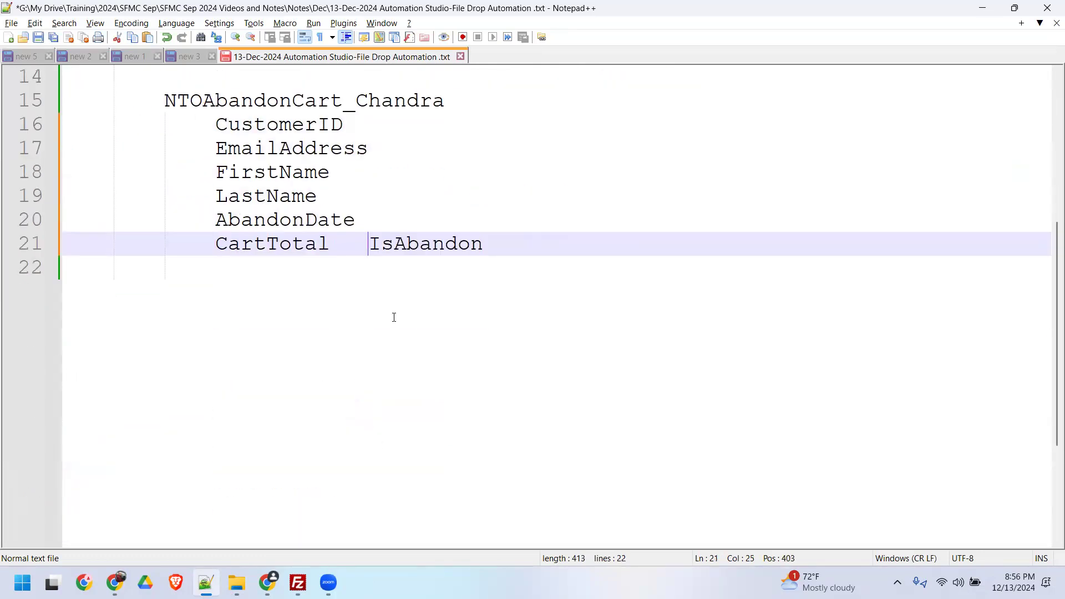
pyautogui.press('Return')
pyautogui.hotkey('ctrl', 's')
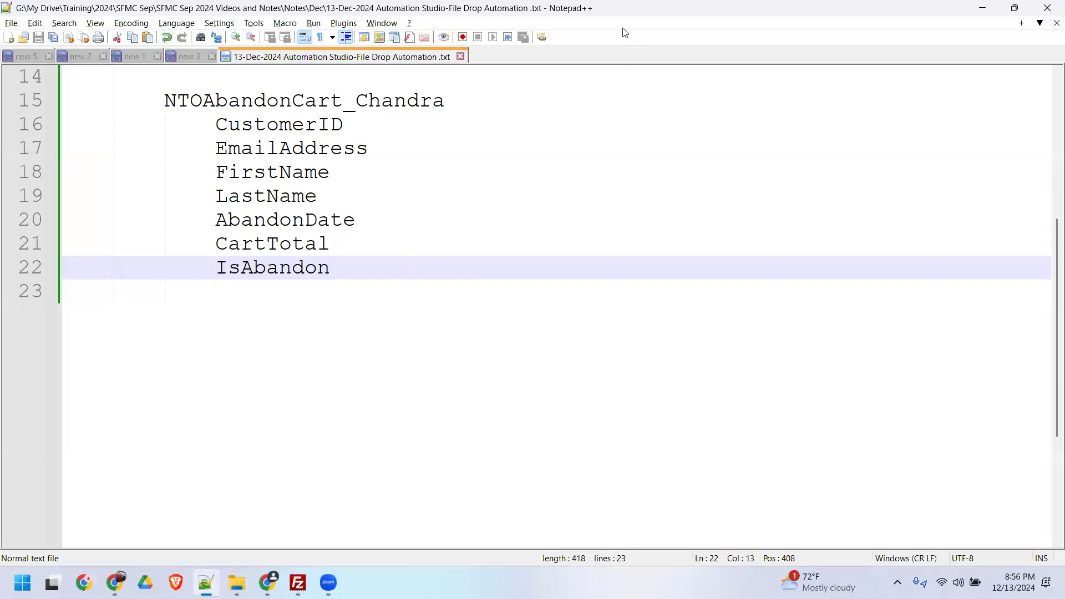
# Switch to Marketing Cloud in Chrome and open the owner's NTO data extensions folder in Email Studio.
pyautogui.click(333, 516)
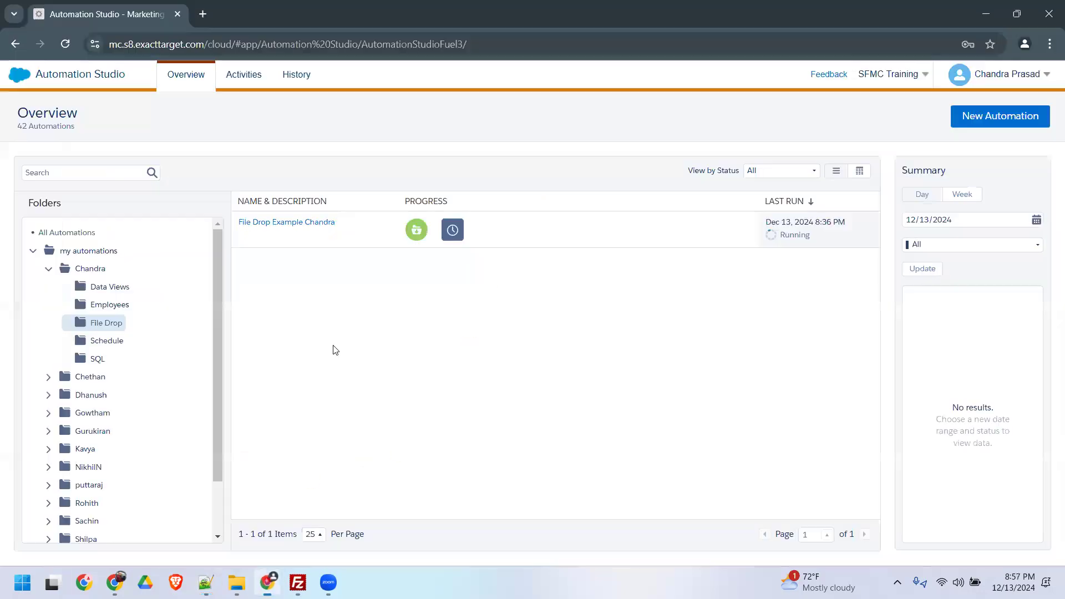
pyautogui.moveTo(18, 77)
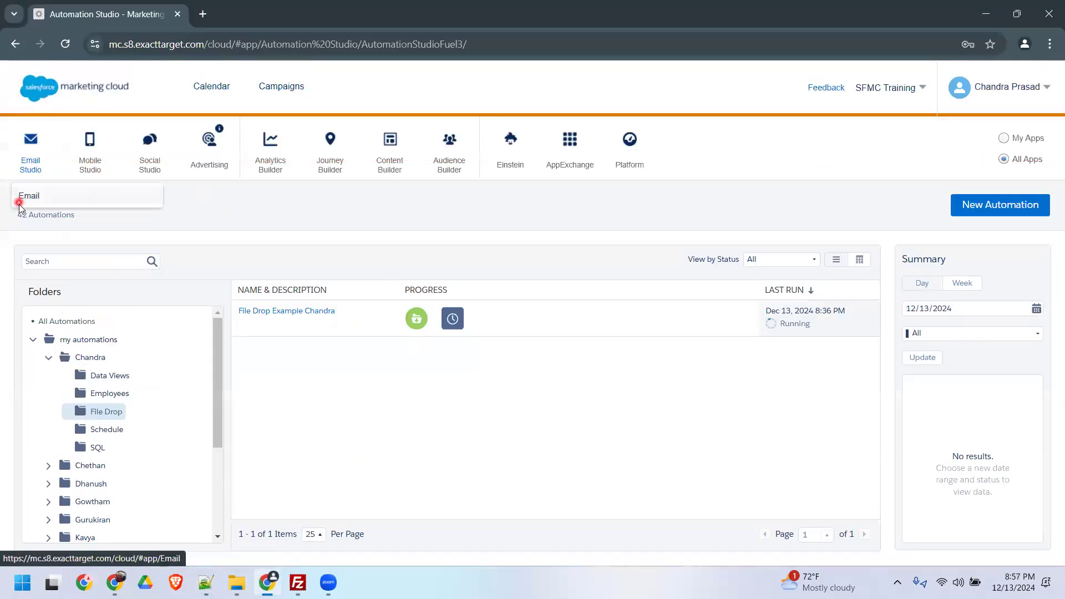
pyautogui.click(45, 197)
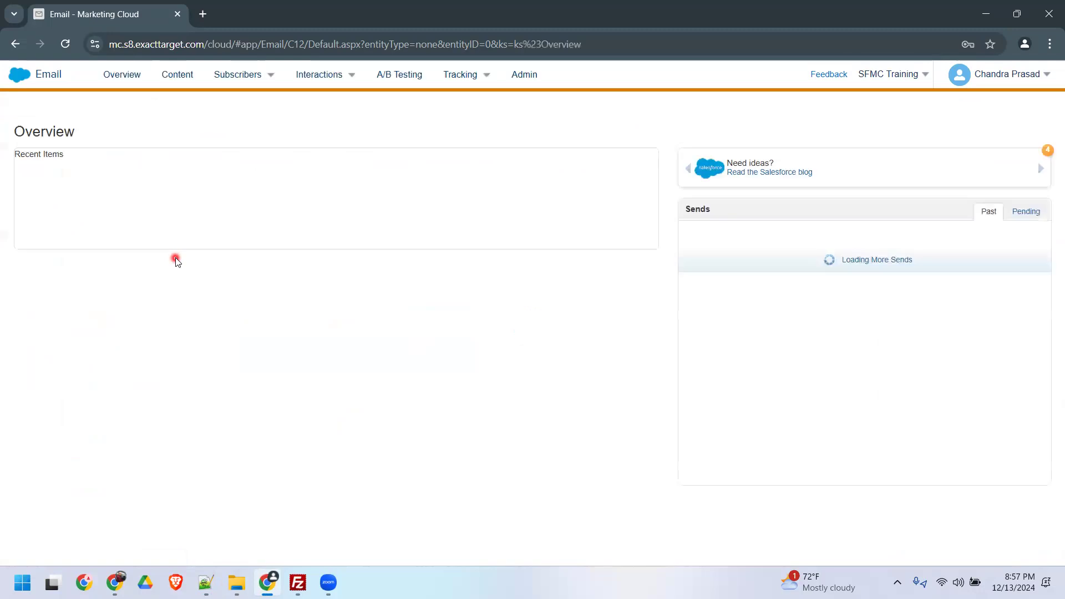
pyautogui.click(237, 75)
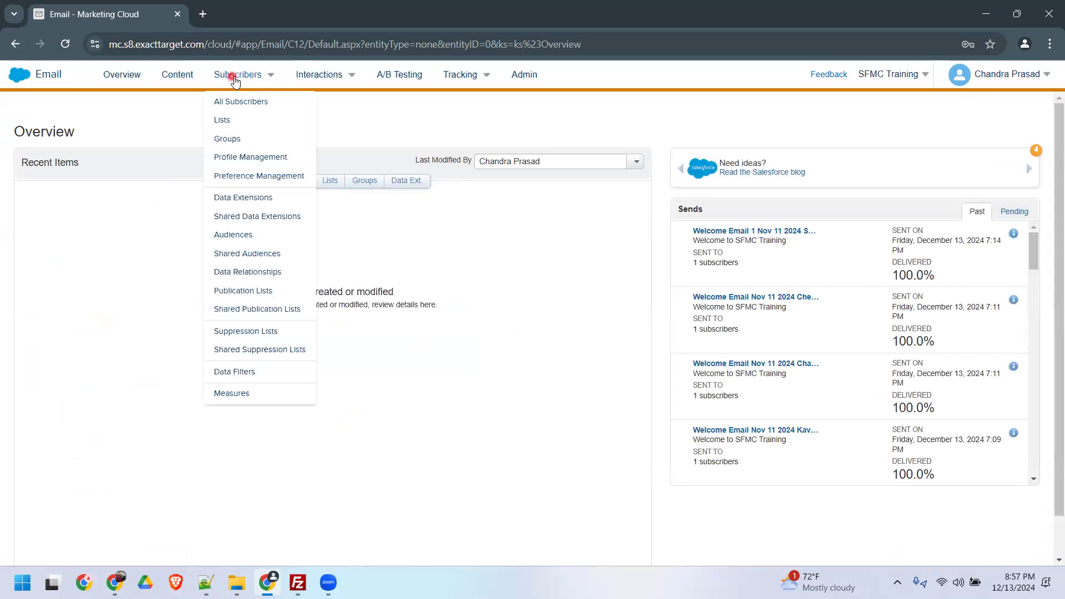
pyautogui.click(245, 200)
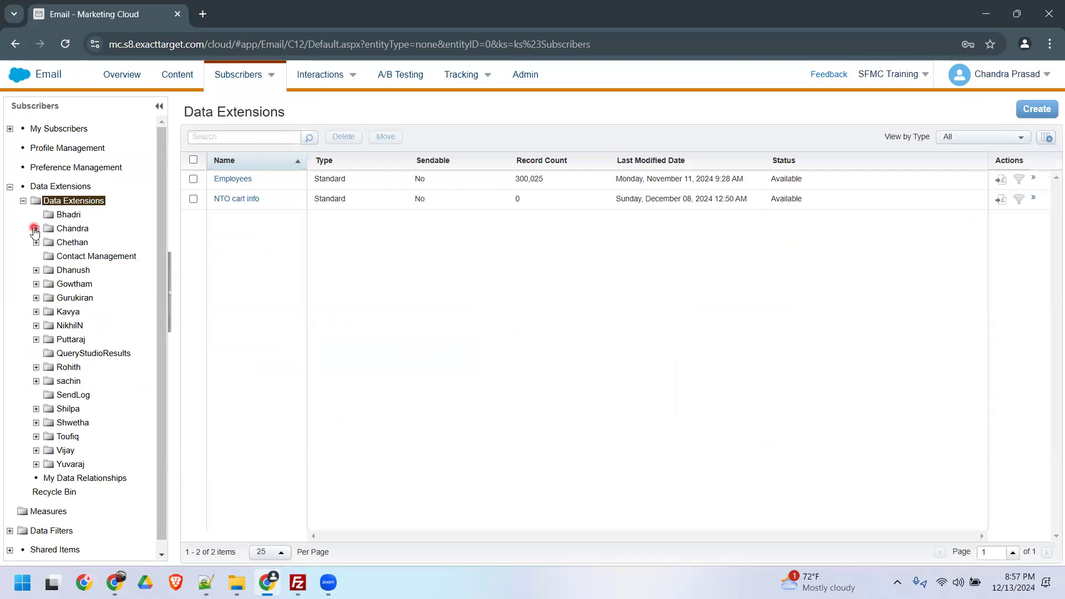
pyautogui.click(35, 229)
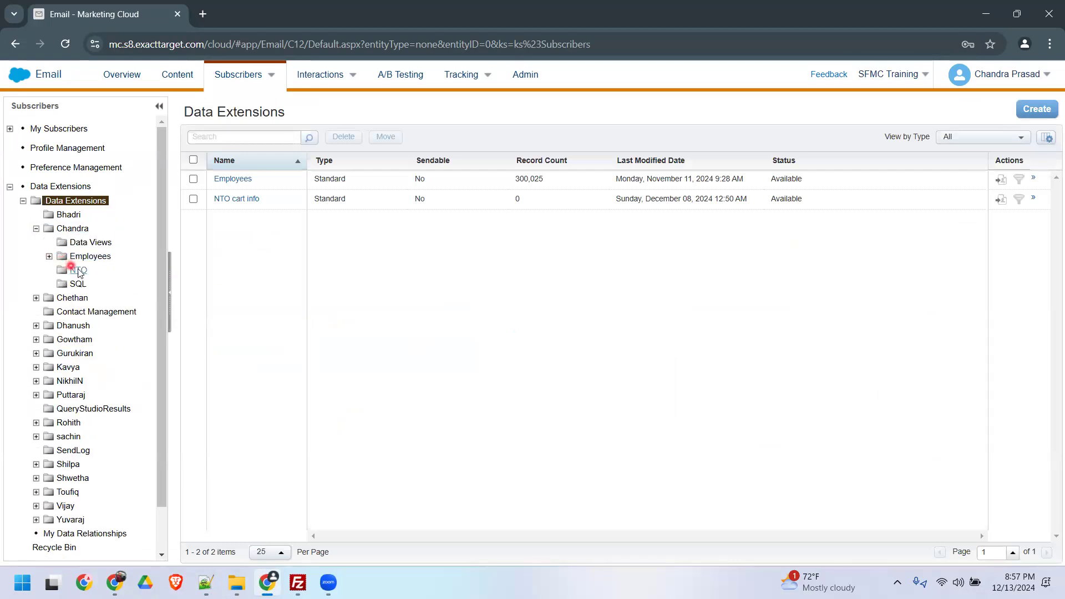
pyautogui.click(78, 271)
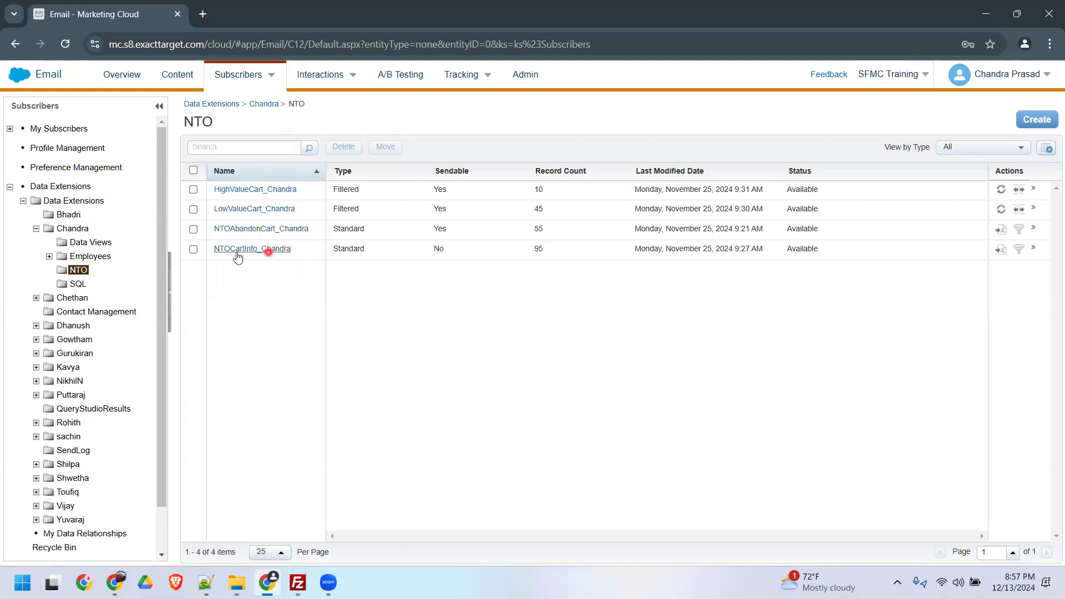
# Open the NTOAbandonCart data extension and examine its field definitions and records.
pyautogui.doubleClick(539, 229)
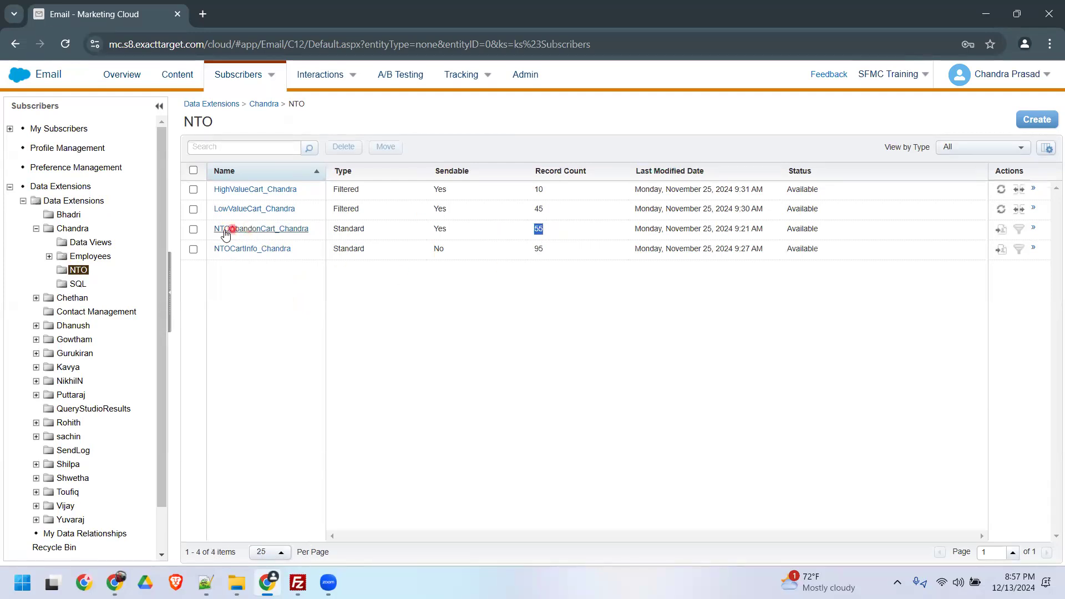
pyautogui.click(240, 229)
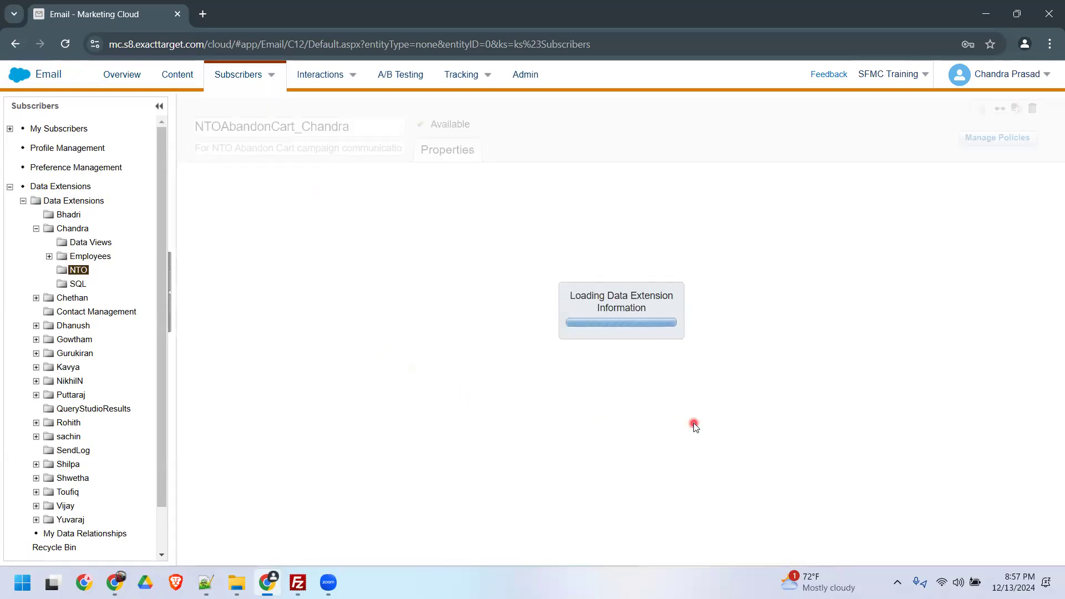
pyautogui.scroll(-1, 694, 424)
pyautogui.scroll(1, 693, 423)
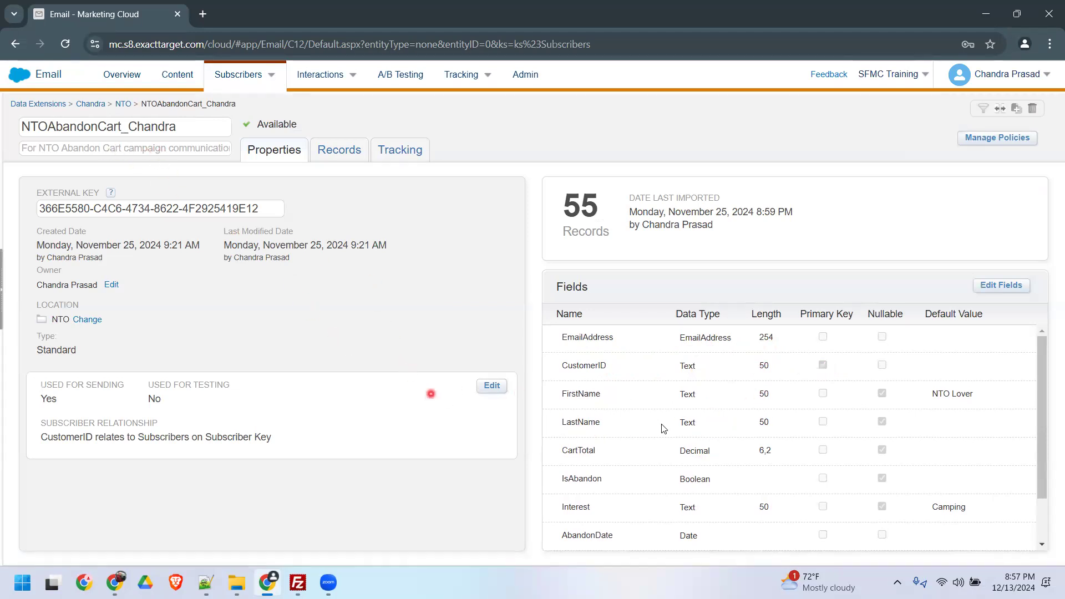
pyautogui.scroll(-2, 661, 426)
pyautogui.scroll(2, 663, 427)
pyautogui.click(331, 153)
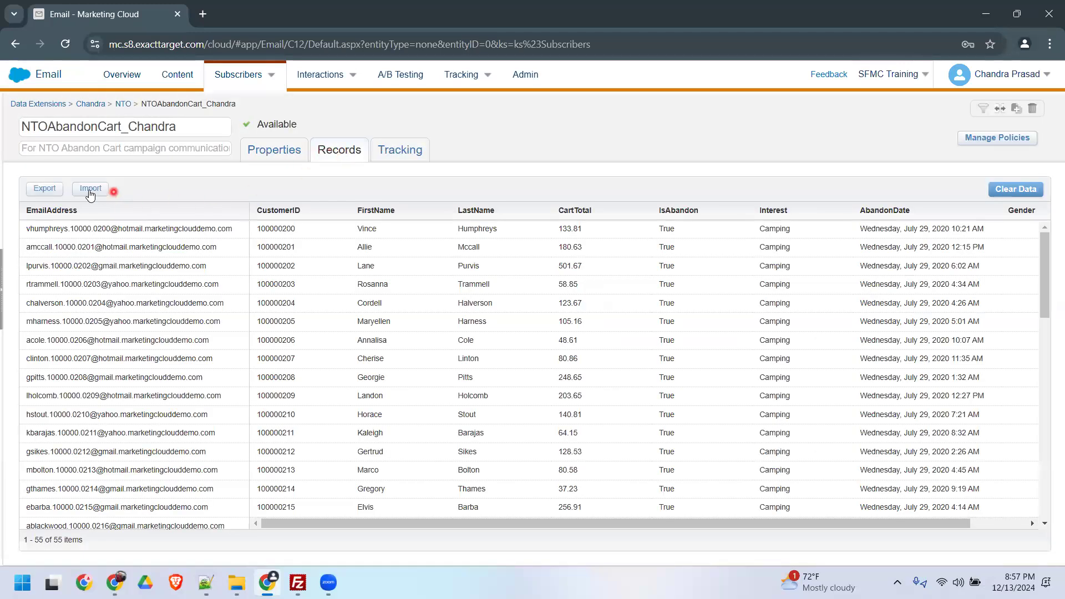
# Clear all records from the NTOAbandonCart data extension and return to its properties.
pyautogui.click(1010, 192)
pyautogui.click(642, 230)
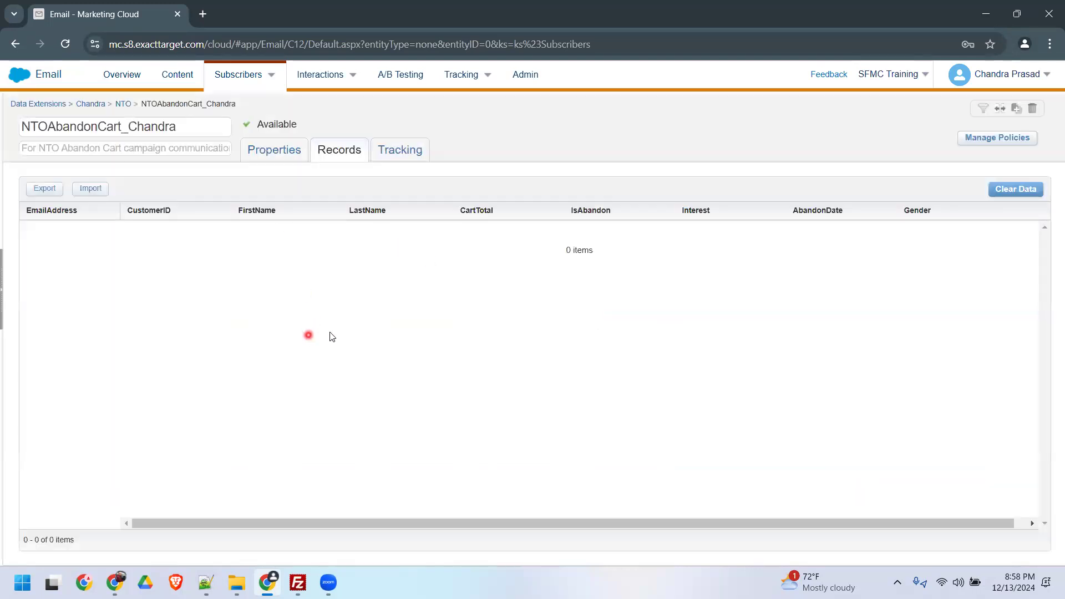
pyautogui.click(257, 150)
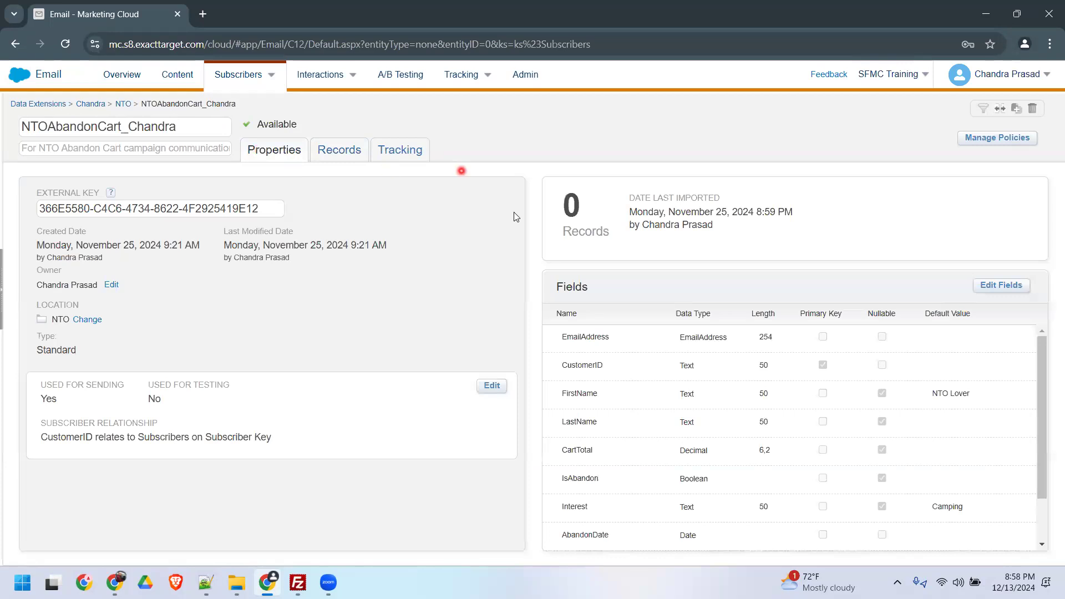
# Open Automation Studio from the Journey Builder group of Marketing Cloud apps.
pyautogui.moveTo(19, 78)
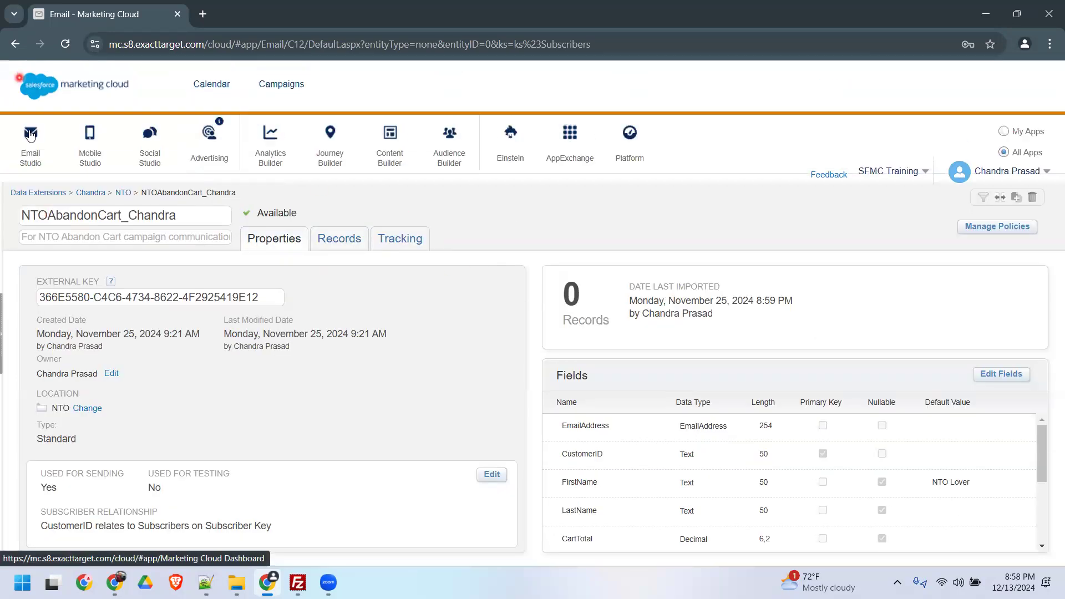
pyautogui.moveTo(329, 162)
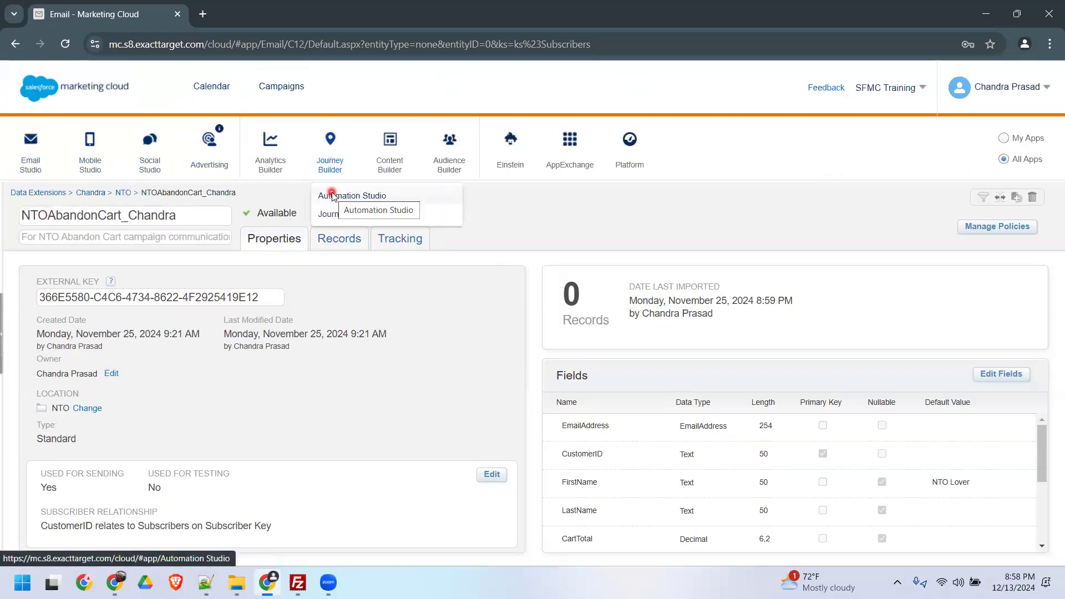
pyautogui.click(333, 196)
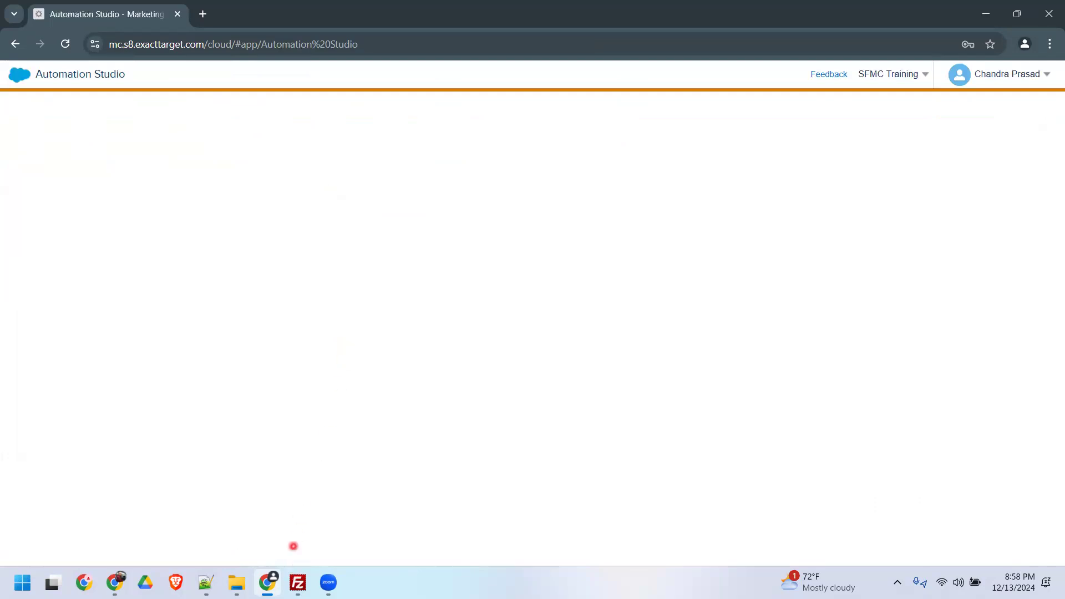
# Switch to File Explorer and copy the NTOAbandonCart file from the Data folder into the SFMC FTP Example folder on the C drive.
pyautogui.click(238, 582)
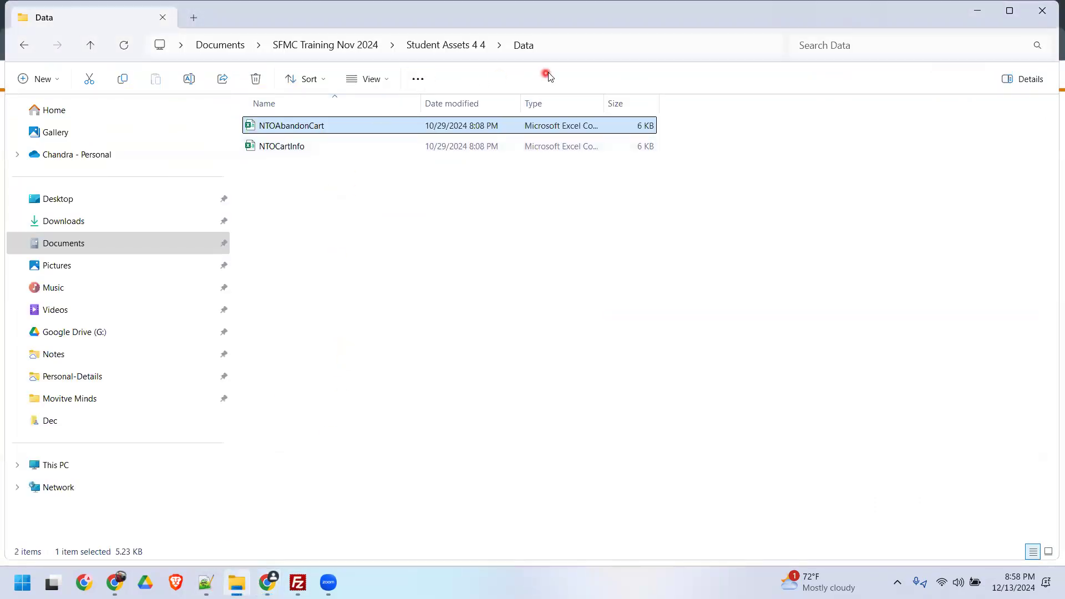
pyautogui.click(644, 45)
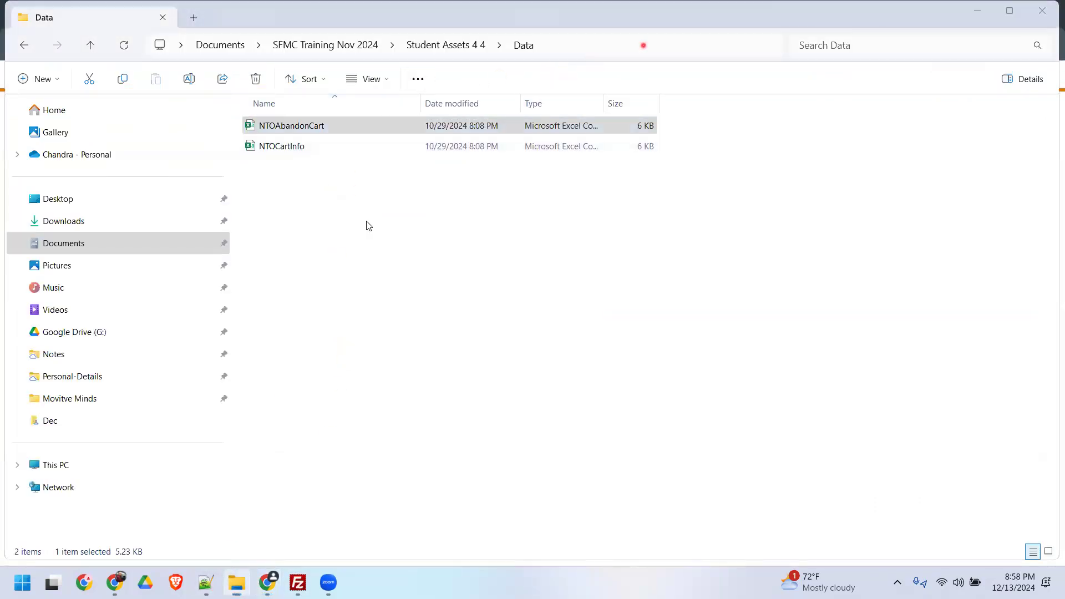
pyautogui.click(330, 131)
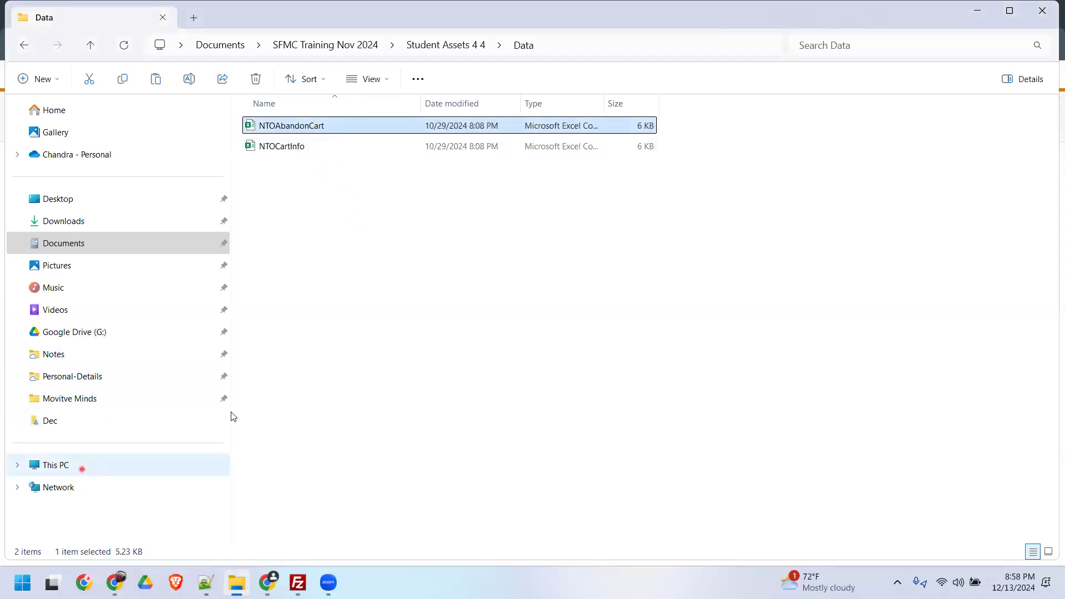
pyautogui.click(82, 469)
pyautogui.doubleClick(323, 142)
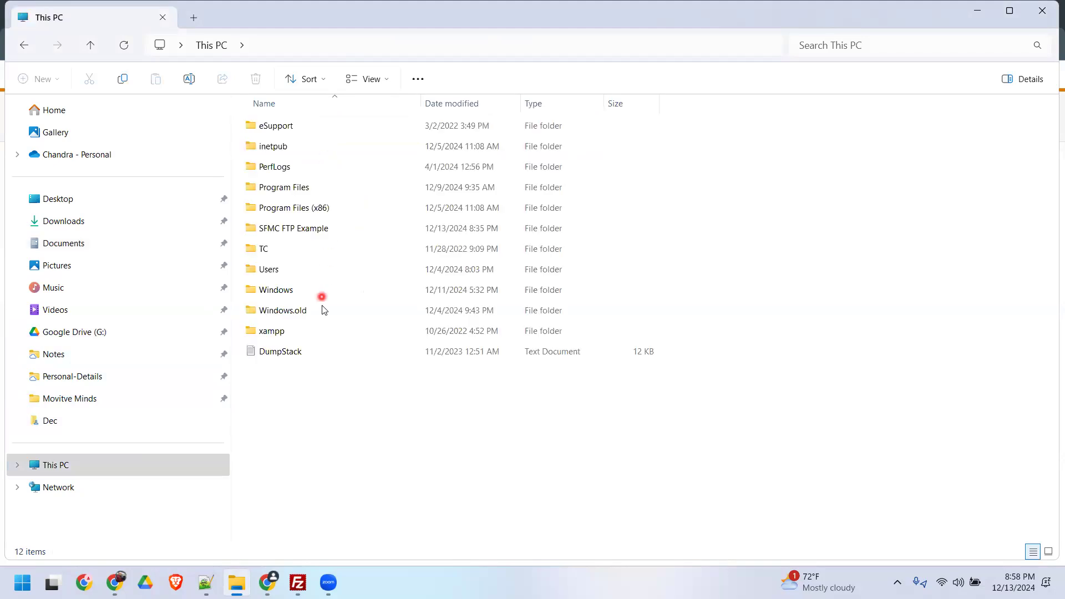
pyautogui.doubleClick(308, 229)
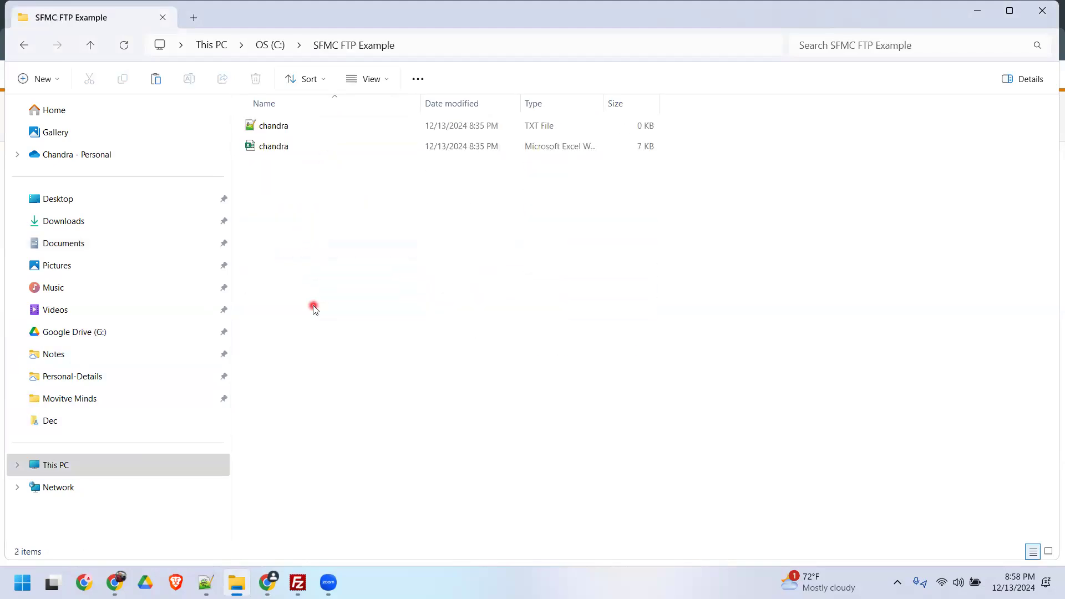
pyautogui.hotkey('ctrl', 'v')
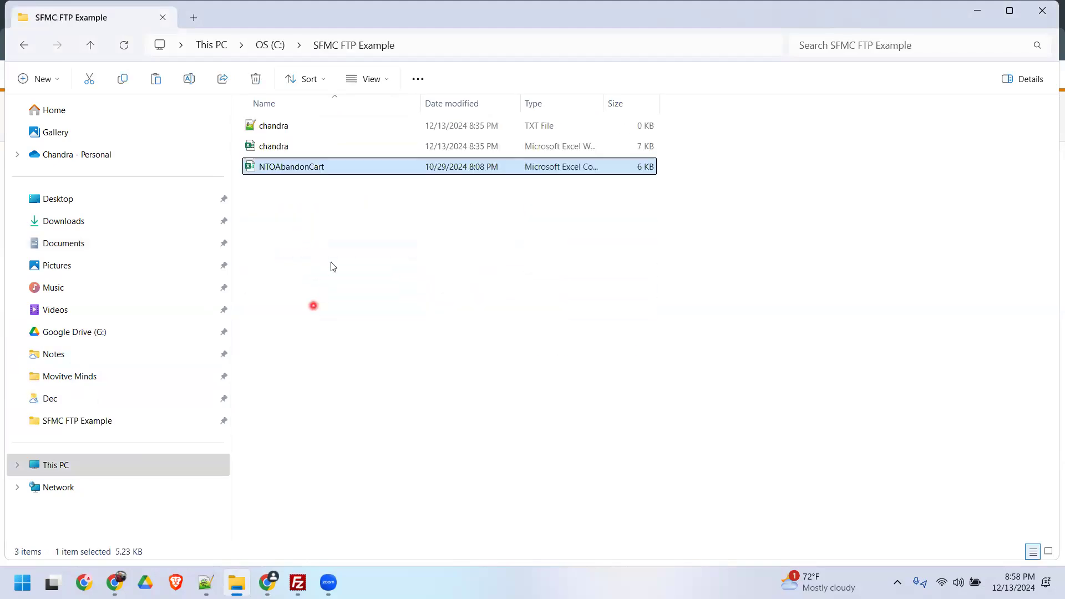
# Rename the copied NTOAbandonCart file by appending an underscore and the owner's first name.
pyautogui.click(337, 172)
pyautogui.press('End')
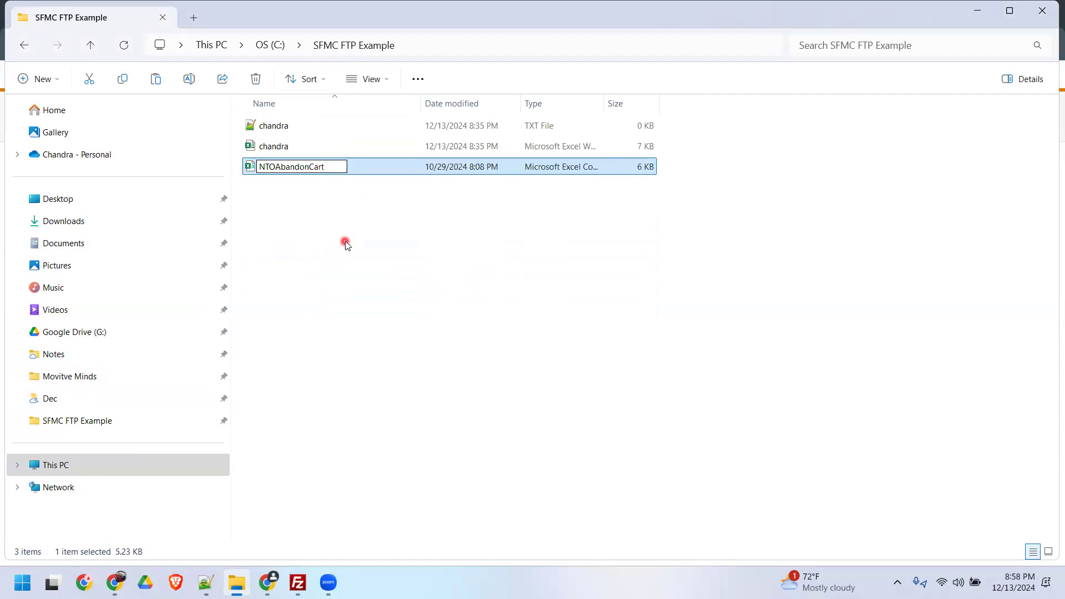
pyautogui.write('_Chan')
pyautogui.press('Return')
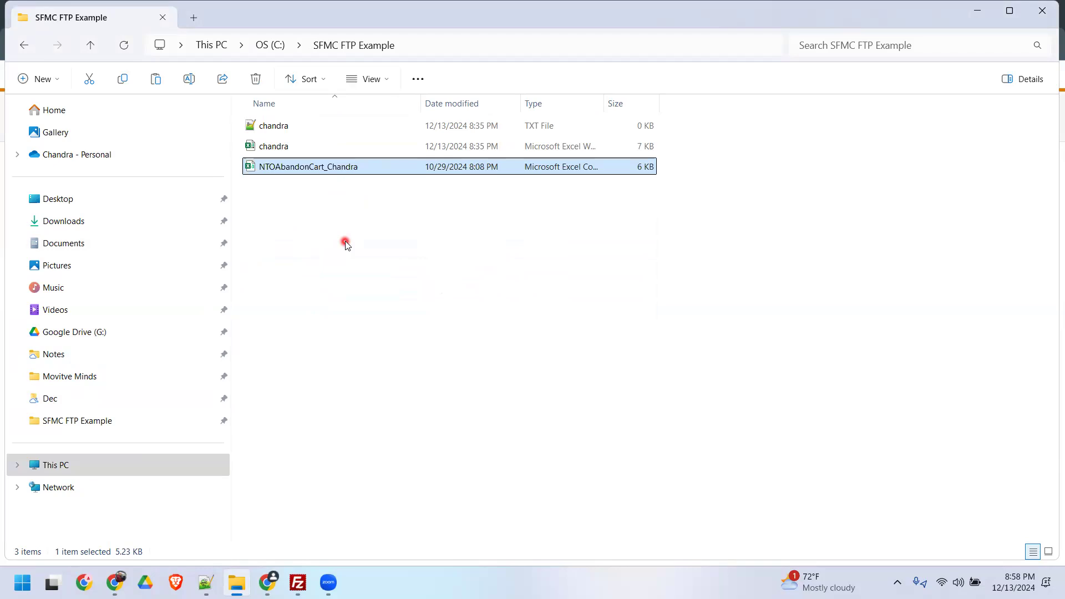
pyautogui.click(346, 244)
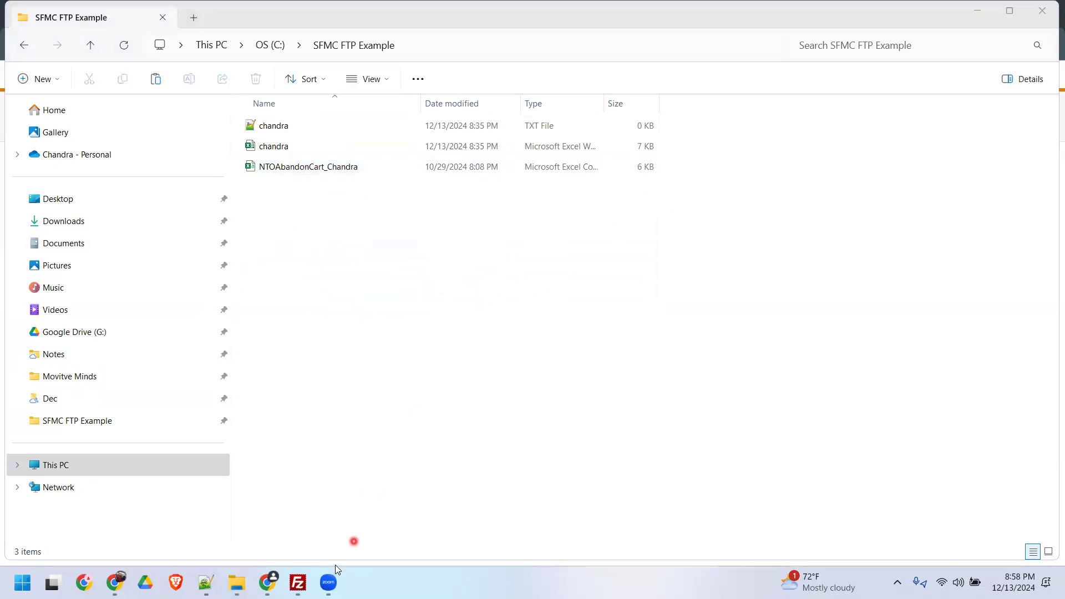
# Switch to Automation Studio in Chrome and browse the existing Send Email and Data Copy or Import activities.
pyautogui.click(268, 582)
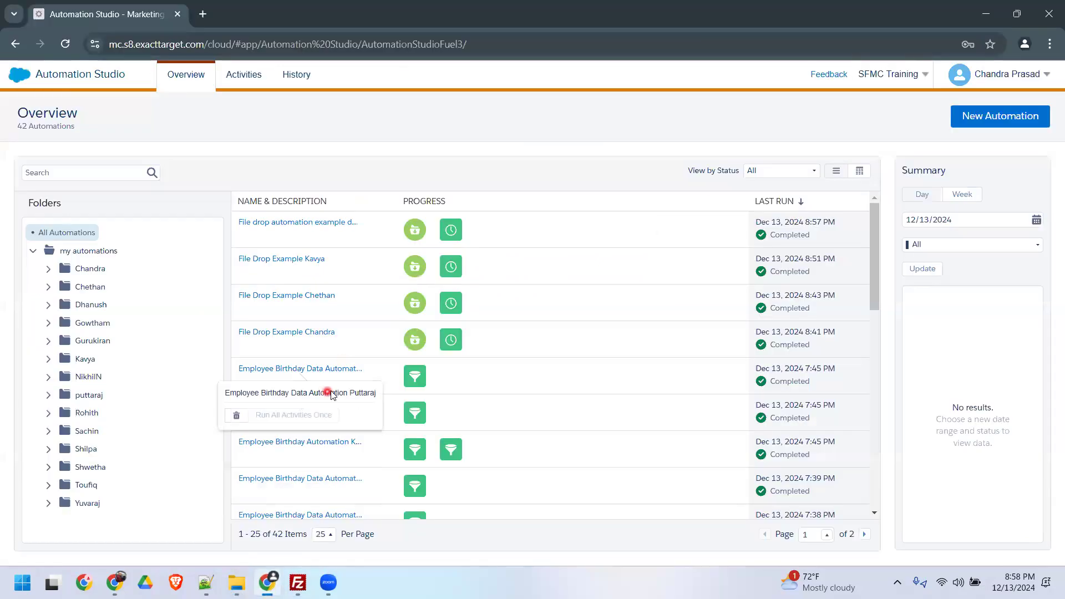
pyautogui.click(246, 76)
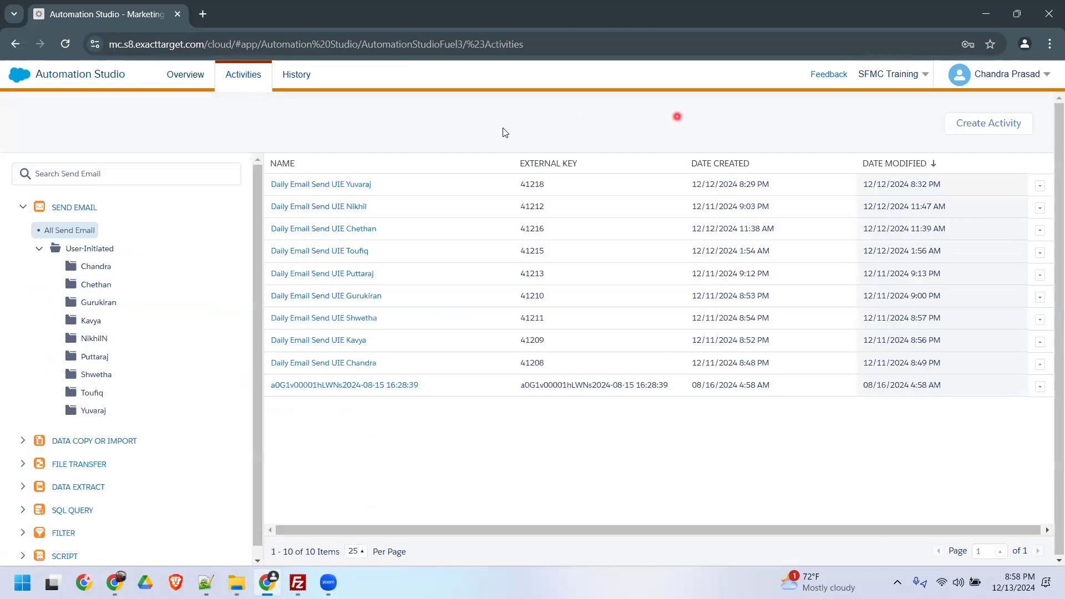
pyautogui.click(98, 269)
pyautogui.click(92, 285)
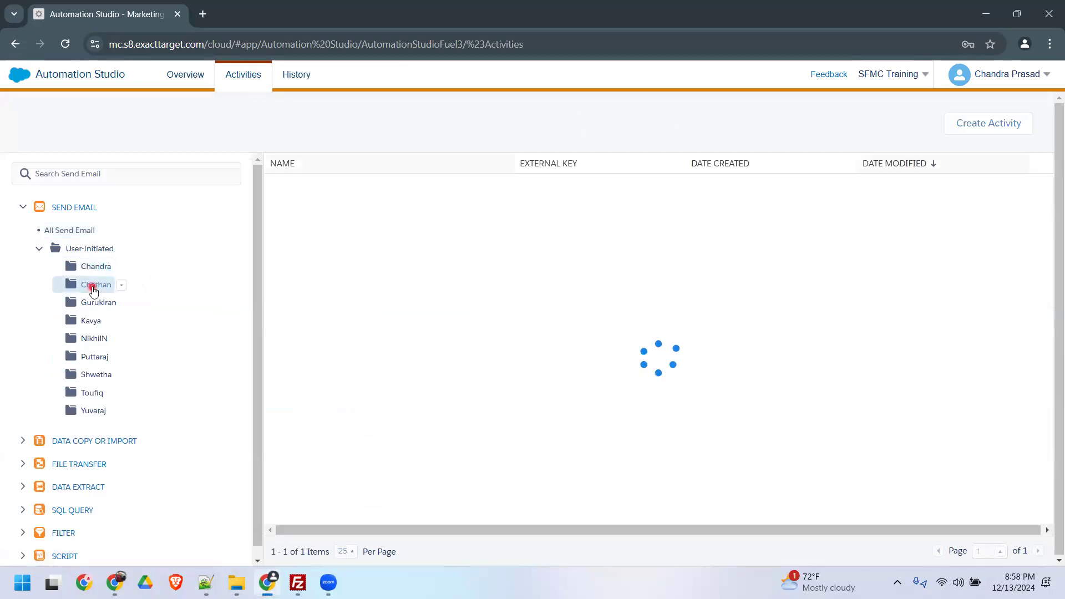
pyautogui.click(93, 303)
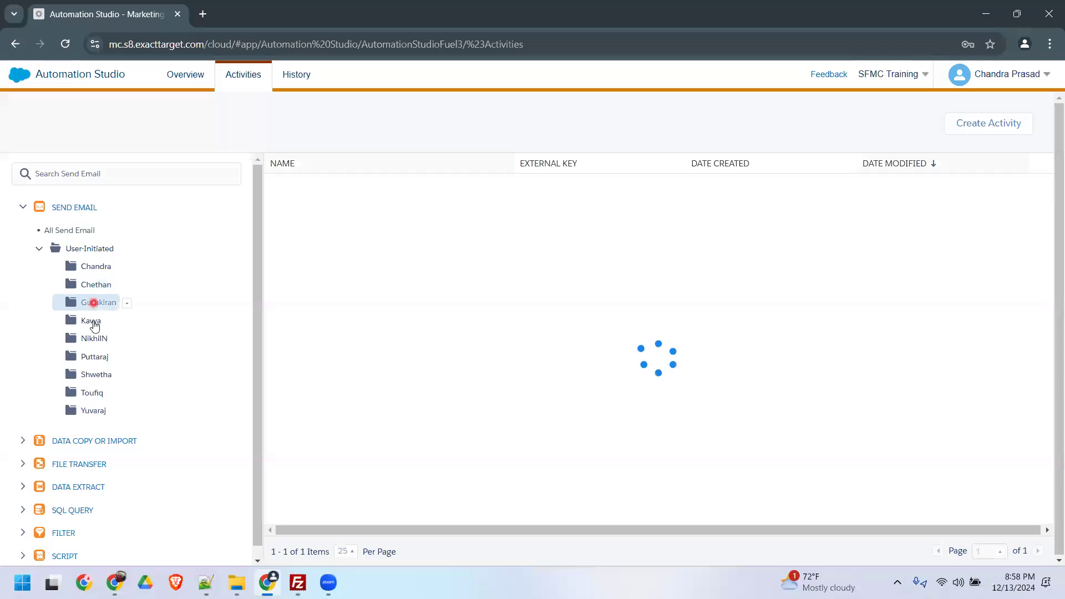
pyautogui.click(39, 248)
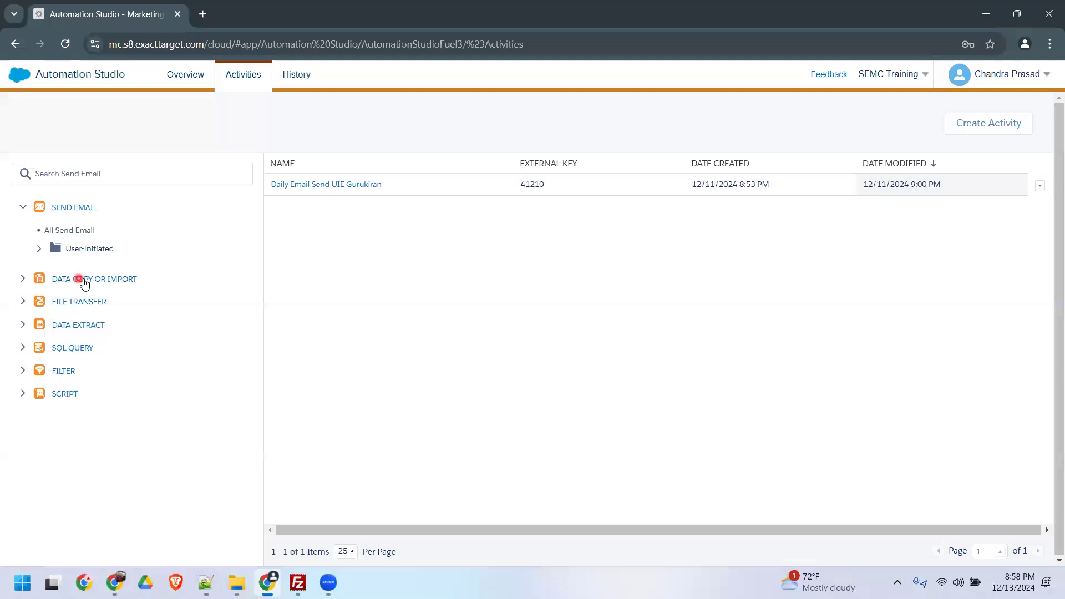
pyautogui.click(81, 279)
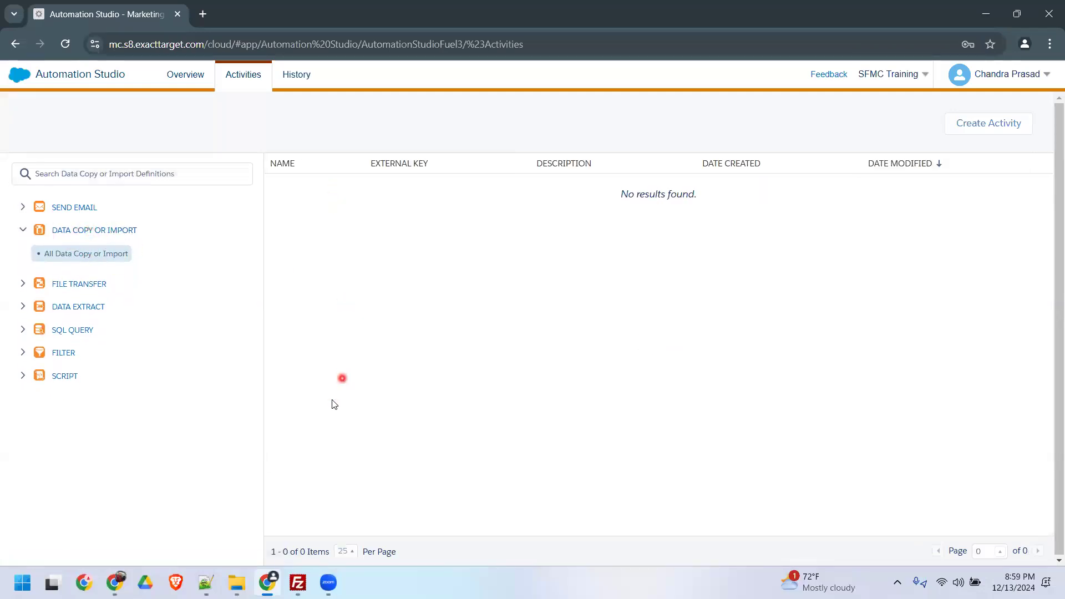
# Switch to Notepad++, add the line "NTO Abandon Cart Import" plus the owner's first name below the field list, and save the notes.
pyautogui.click(206, 582)
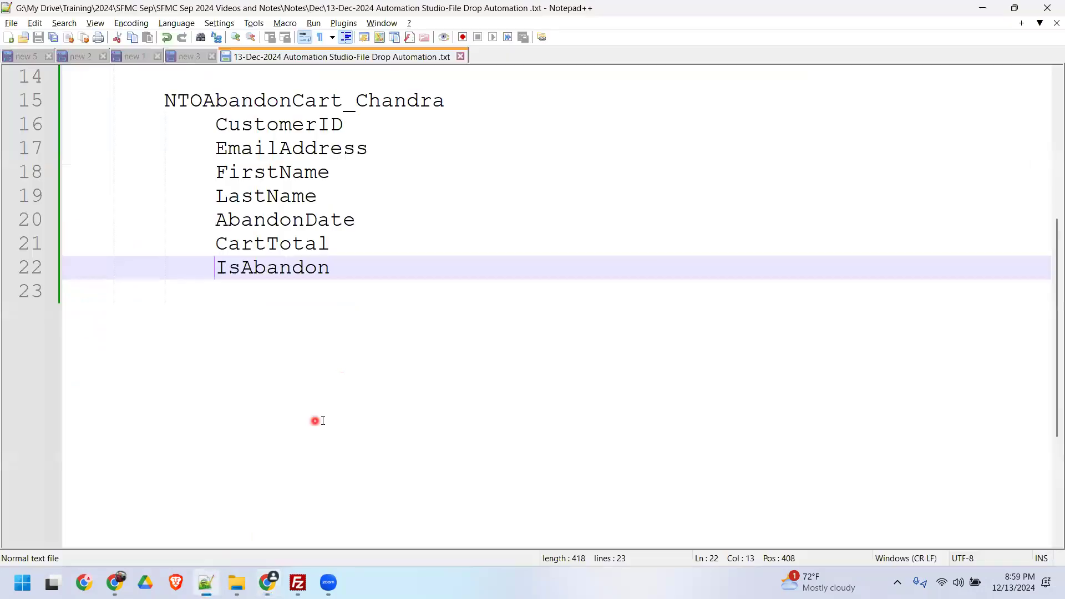
pyautogui.click(253, 327)
pyautogui.press('Return')
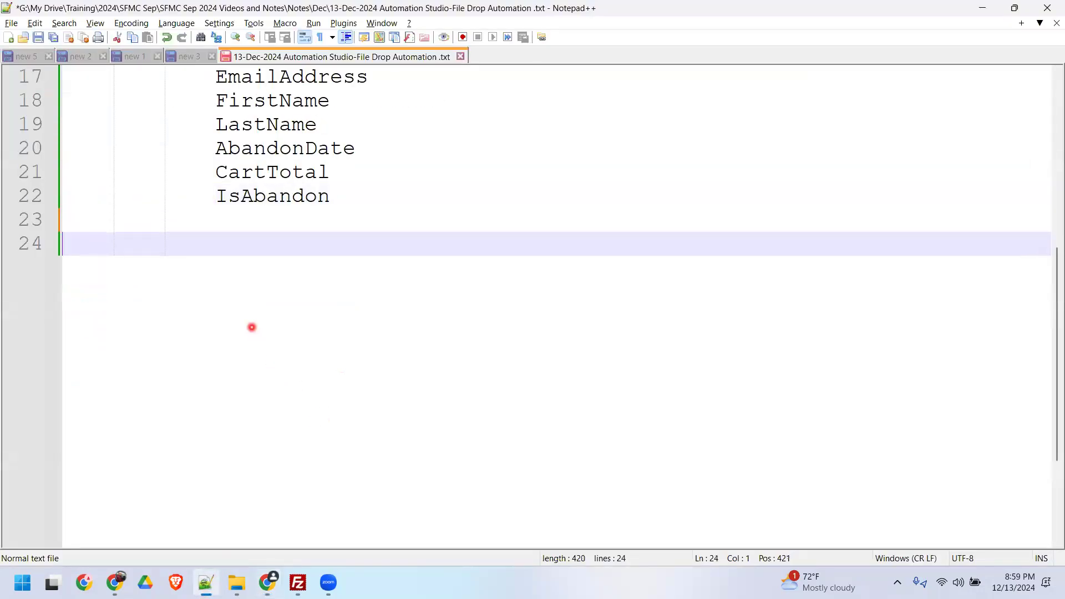
pyautogui.write('NTO')
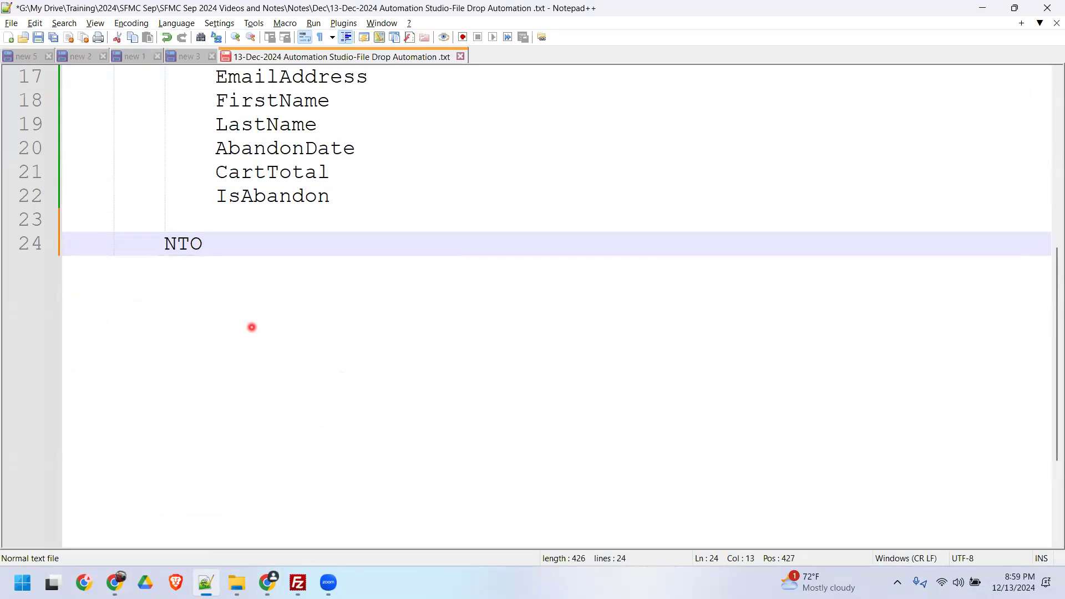
pyautogui.scroll(1, 252, 327)
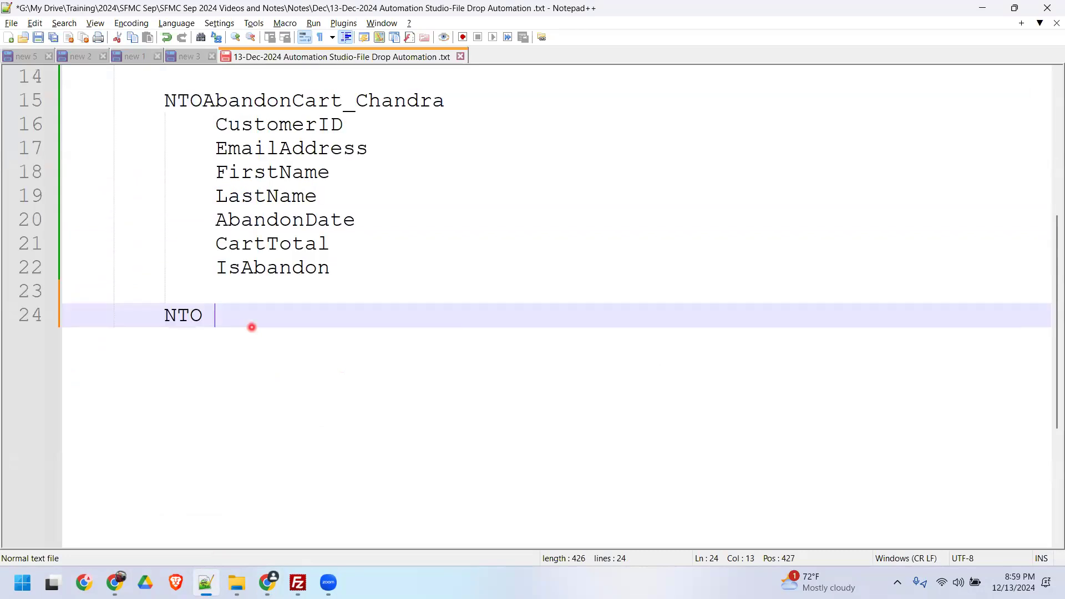
pyautogui.write('Aband')
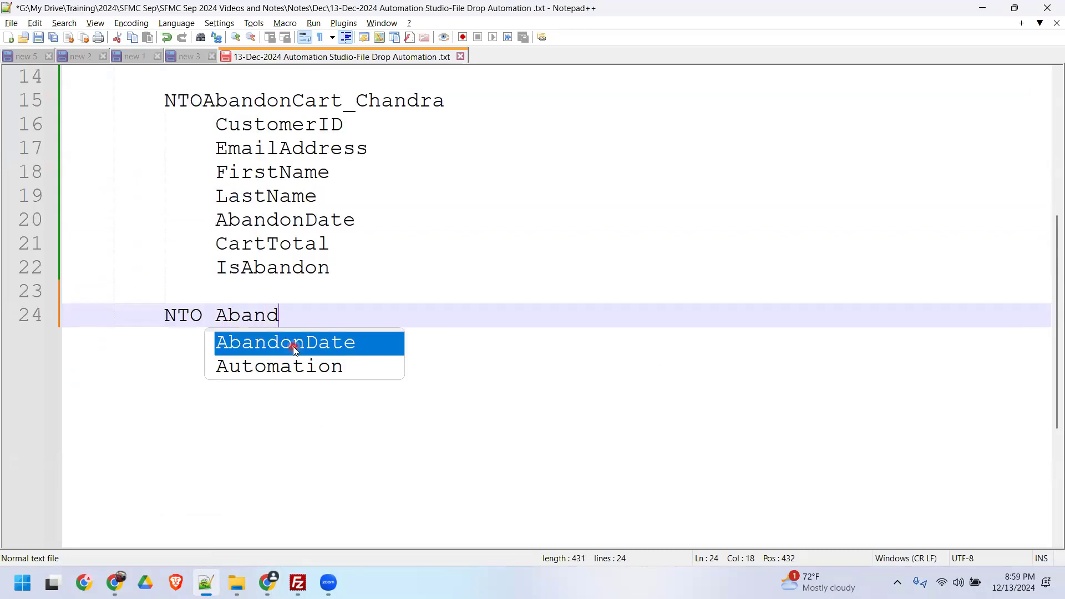
pyautogui.write('on Cart ')
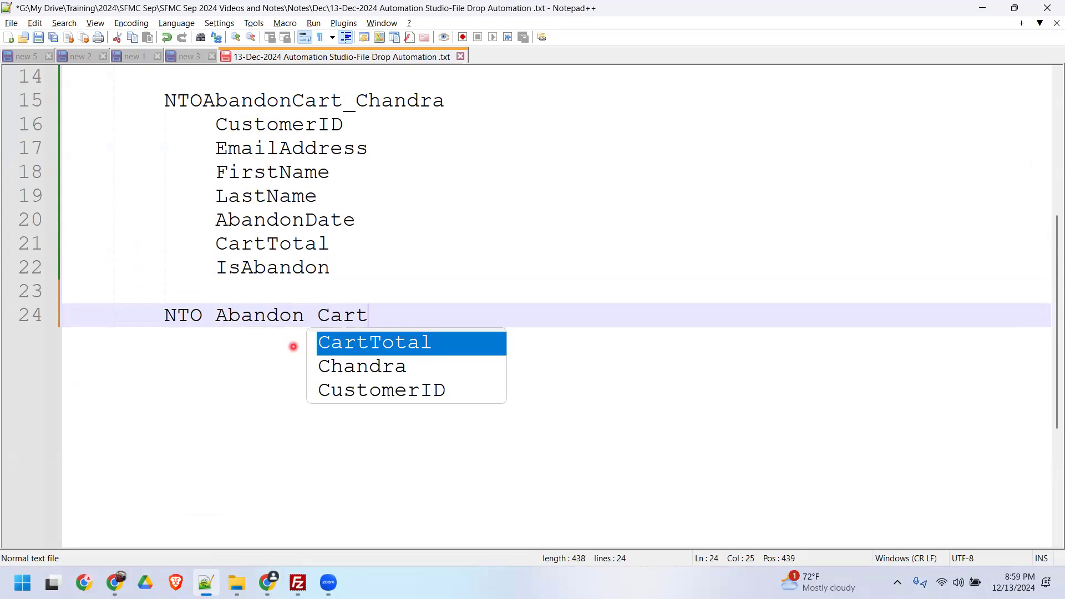
pyautogui.write('Imp')
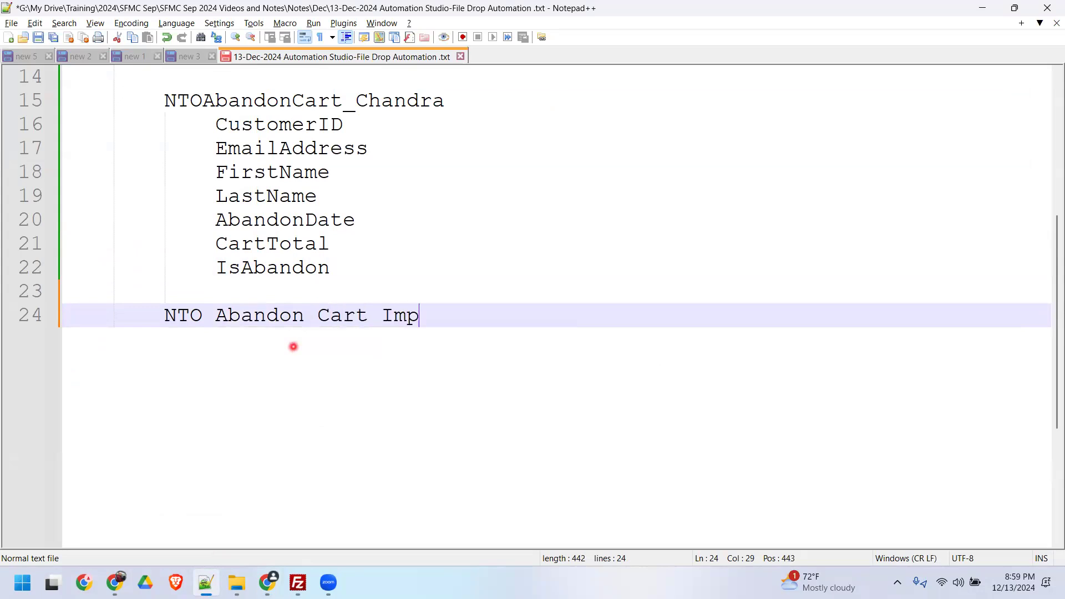
pyautogui.write('ort Chandra')
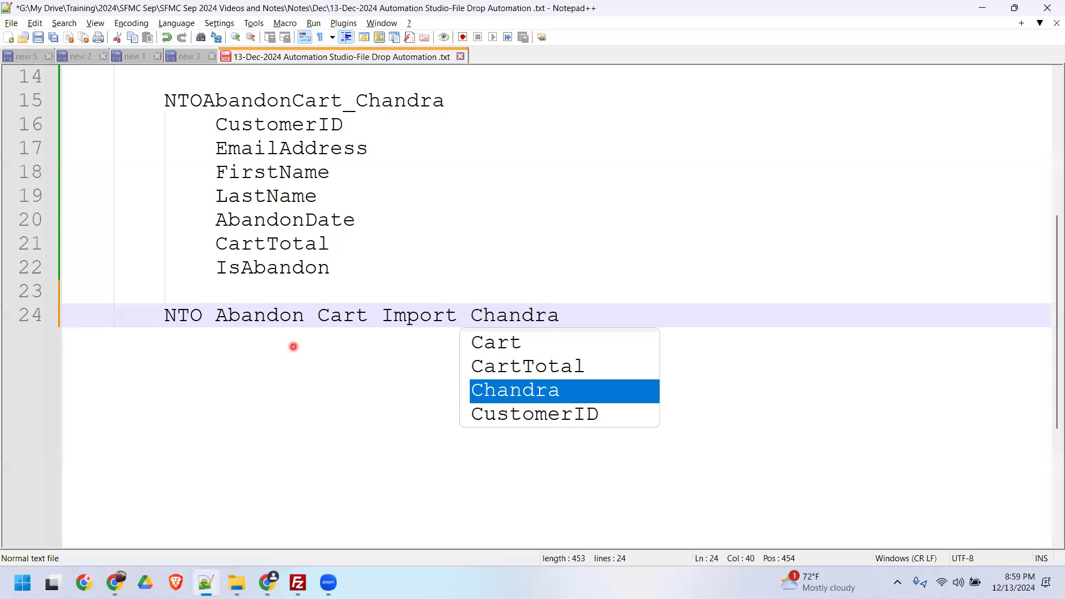
pyautogui.hotkey('ctrl', 's')
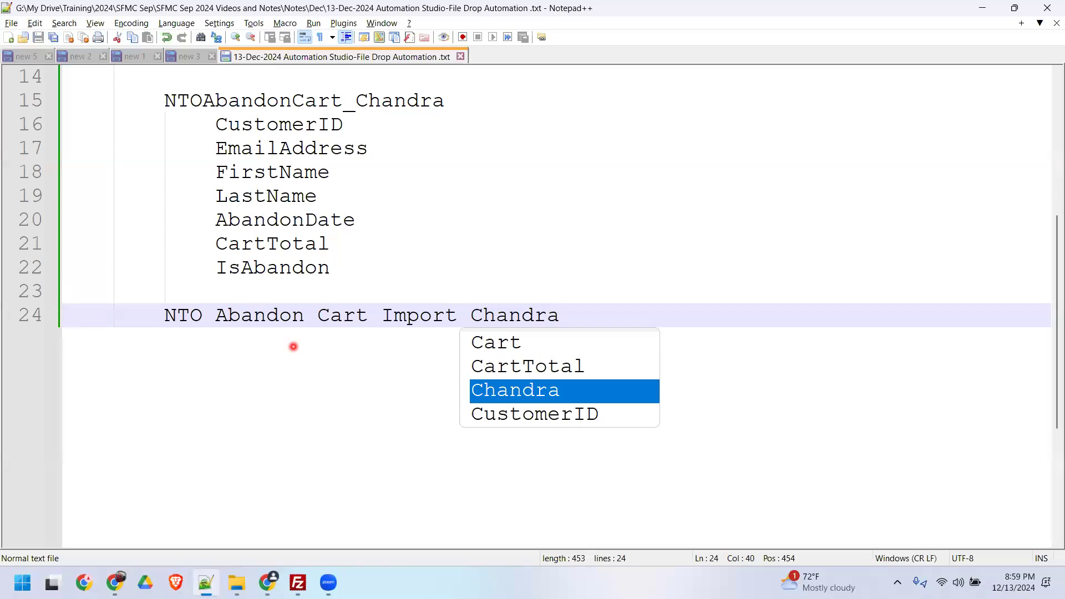
# Create a Data Copy or Import activity in Automation Studio, named with the import title copied from the notes, and proceed to its source settings.
pyautogui.click(165, 318)
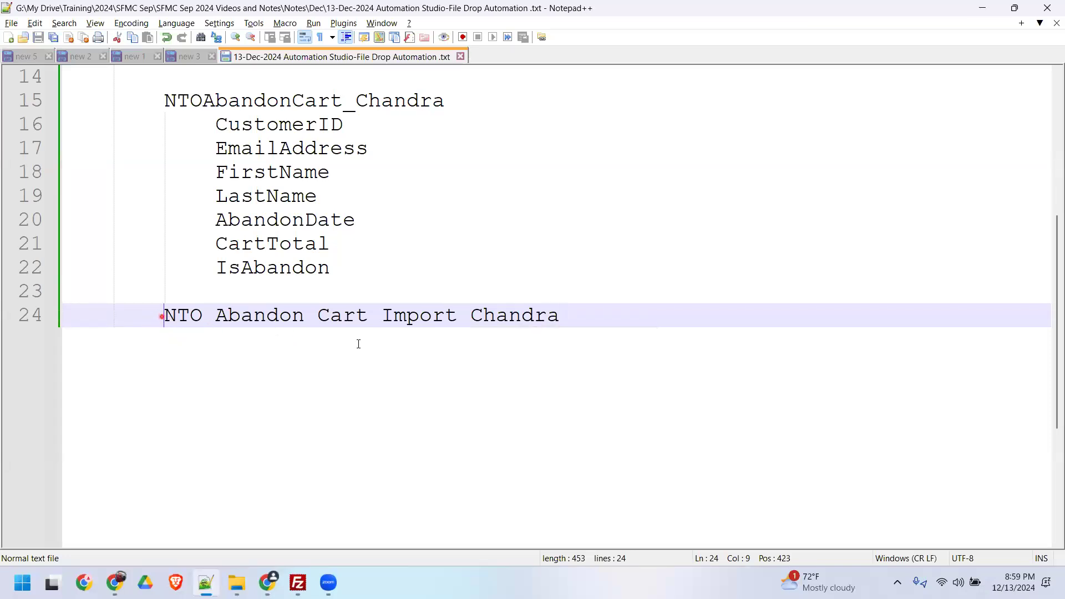
pyautogui.keyDown('shift'); pyautogui.click(564, 317); pyautogui.keyUp('shift')
pyautogui.hotkey('ctrl', 'c')
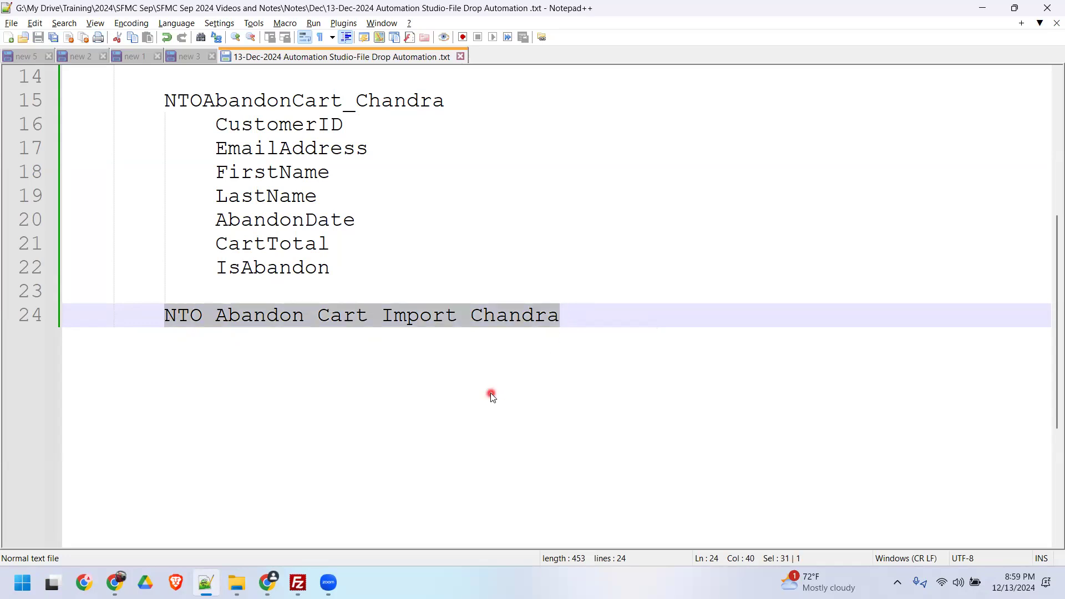
pyautogui.hotkey('alt', 'Tab')
pyautogui.click(983, 125)
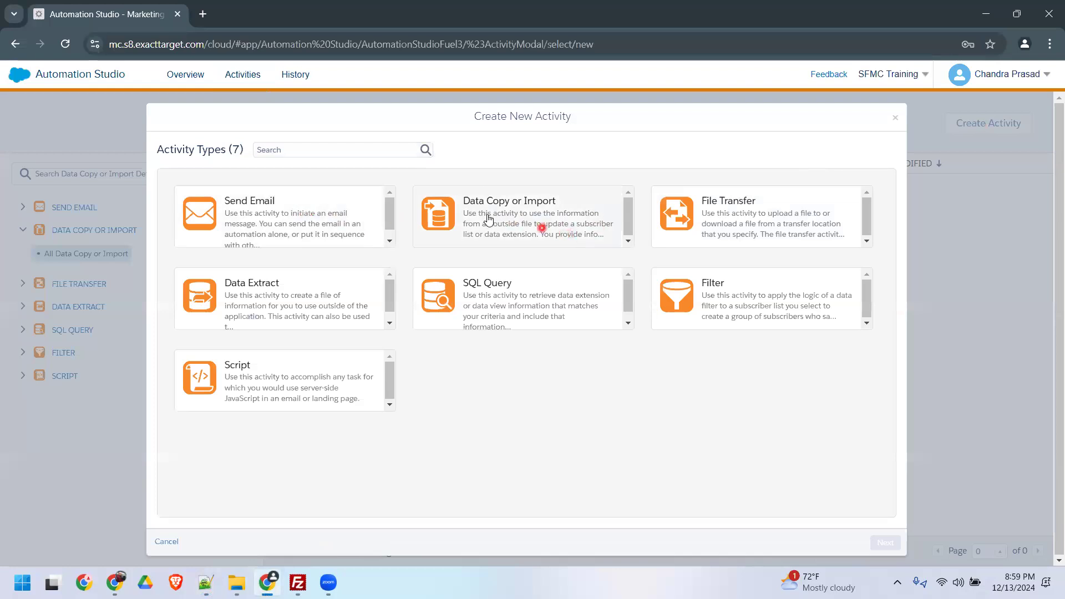
pyautogui.click(507, 208)
pyautogui.click(876, 544)
pyautogui.click(329, 192)
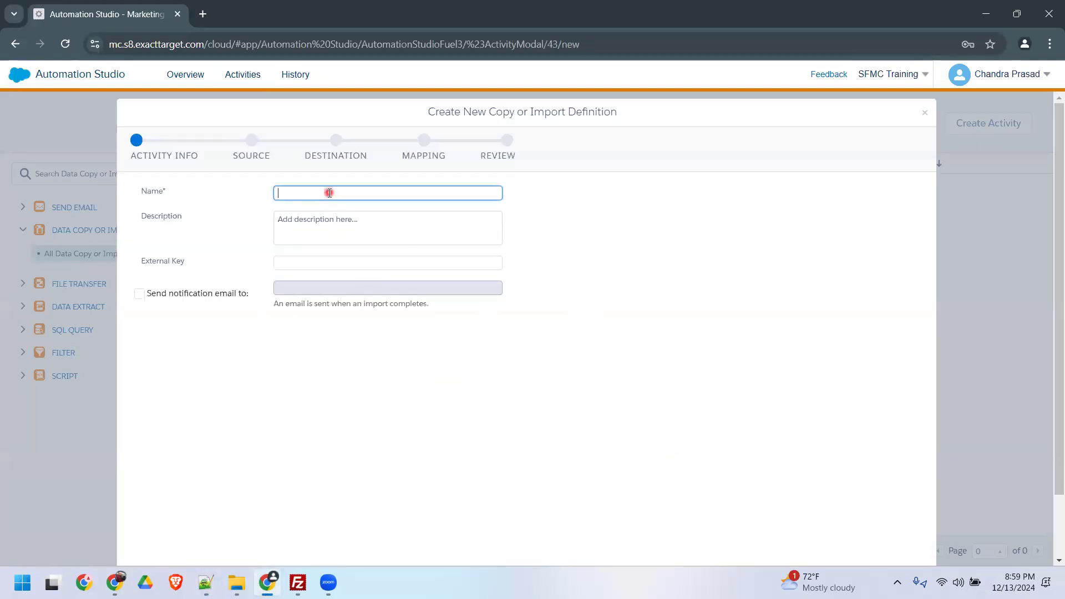
pyautogui.hotkey('ctrl', 'v')
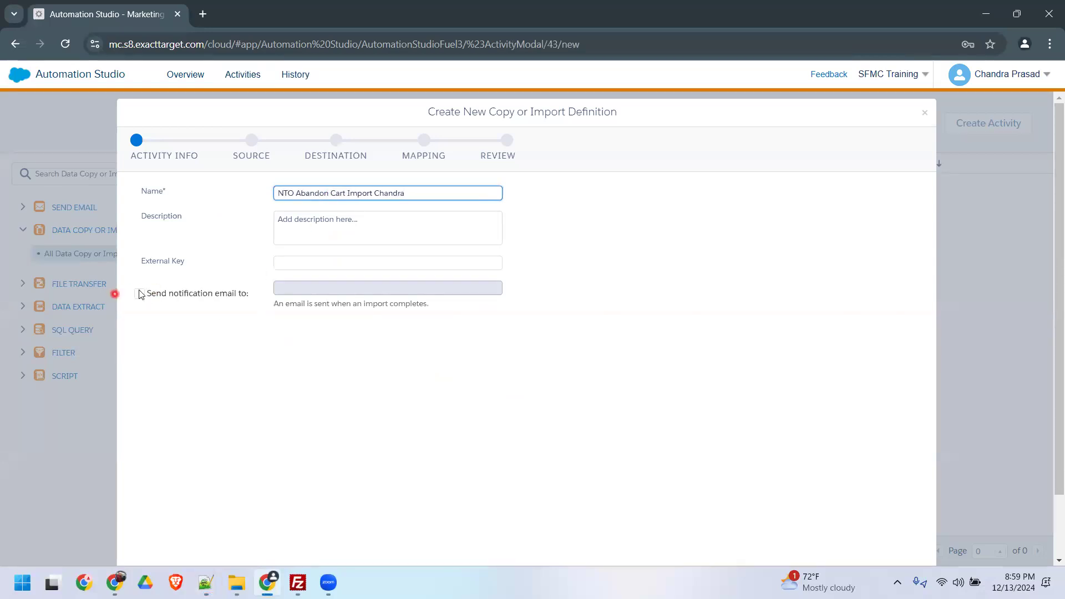
pyautogui.click(914, 546)
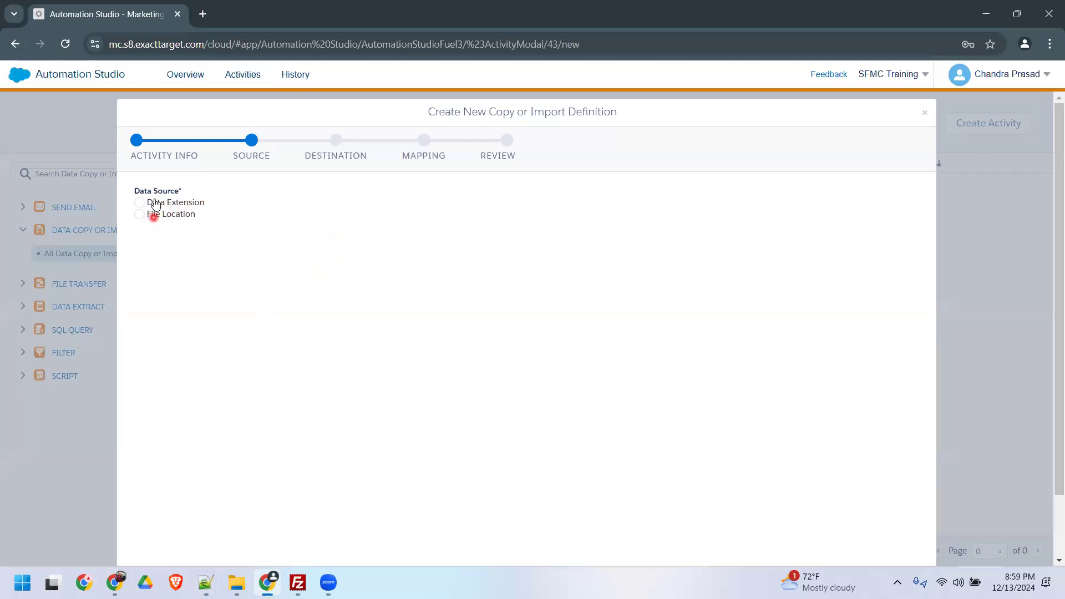
# Set the import's data source to File Location and choose ExactTarget Enhanced FTP as the location.
pyautogui.click(139, 216)
pyautogui.click(337, 239)
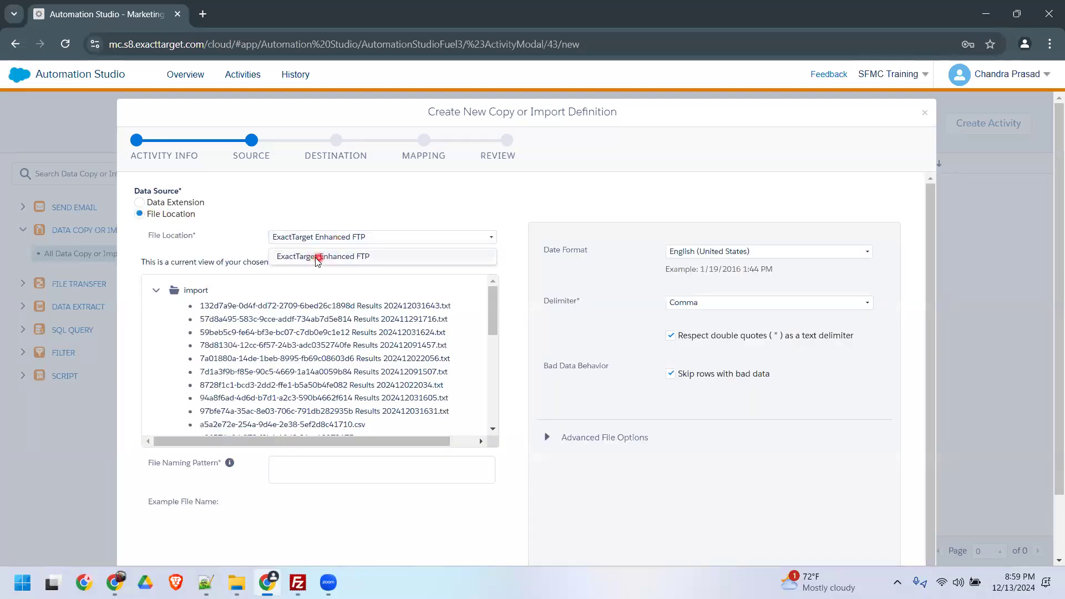
pyautogui.click(319, 251)
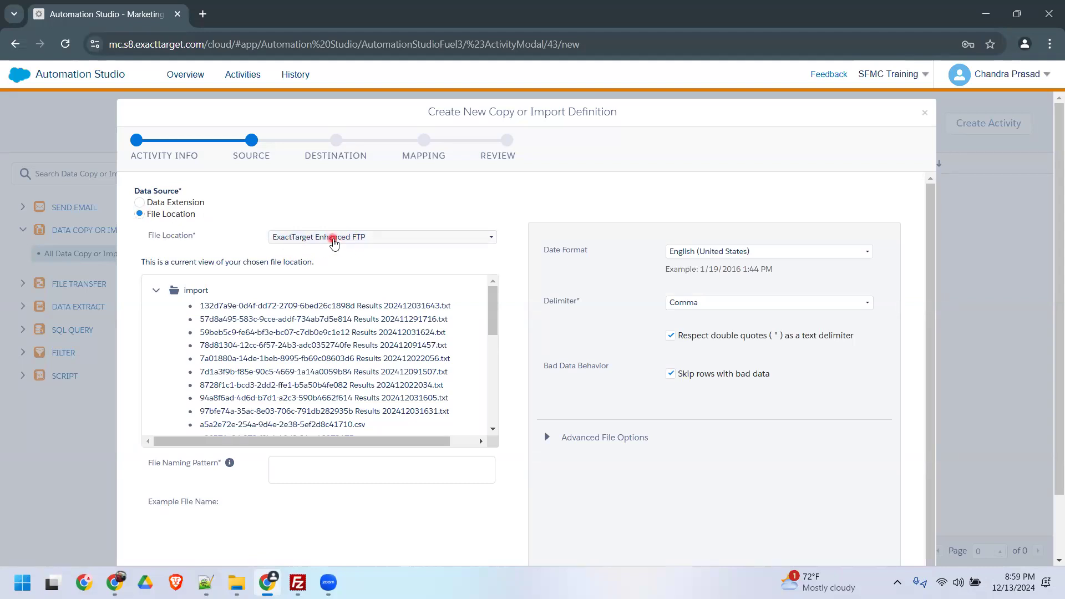
# Check the FTP Import folder in FileZilla and the local SFMC FTP Example folder in File Explorer, and return to Automation Studio.
pyautogui.click(299, 583)
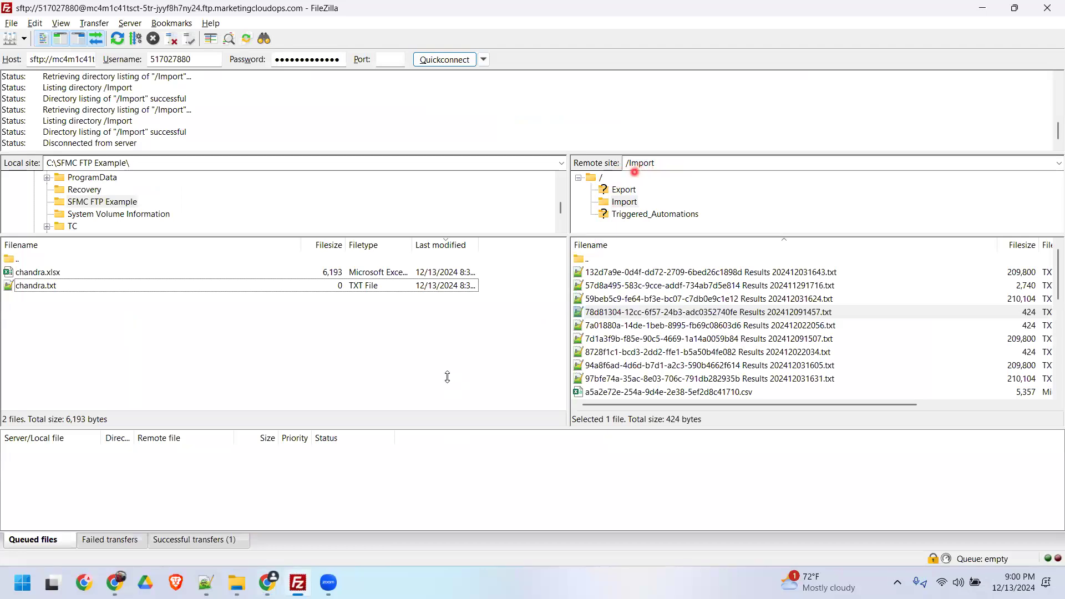
pyautogui.click(237, 582)
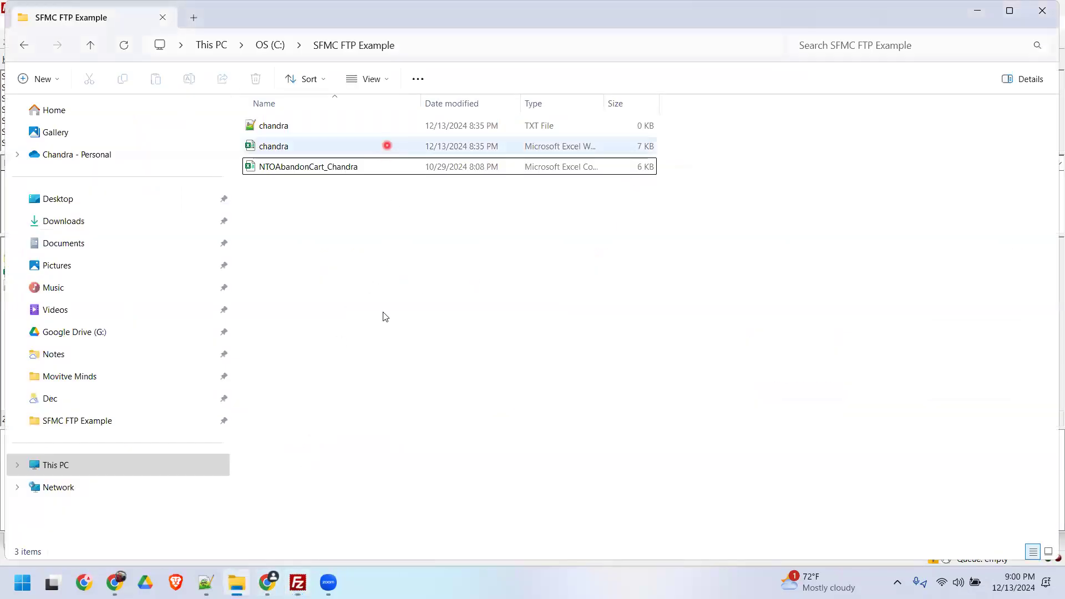
pyautogui.click(267, 582)
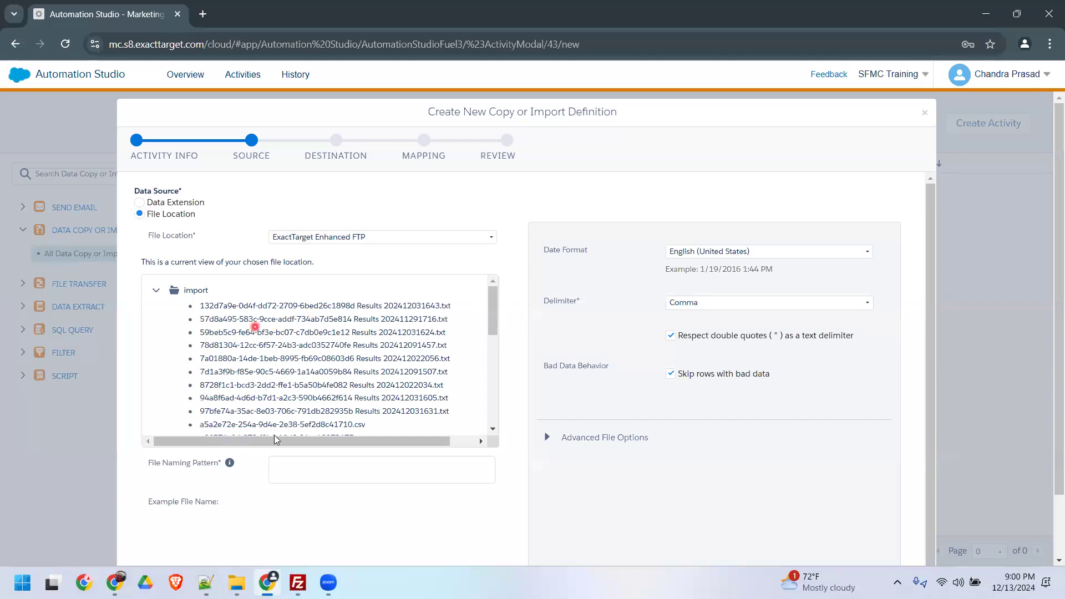
# Copy the renamed NTOAbandonCart file's name from the SFMC FTP Example folder in File Explorer and return to the import's source settings.
pyautogui.click(282, 469)
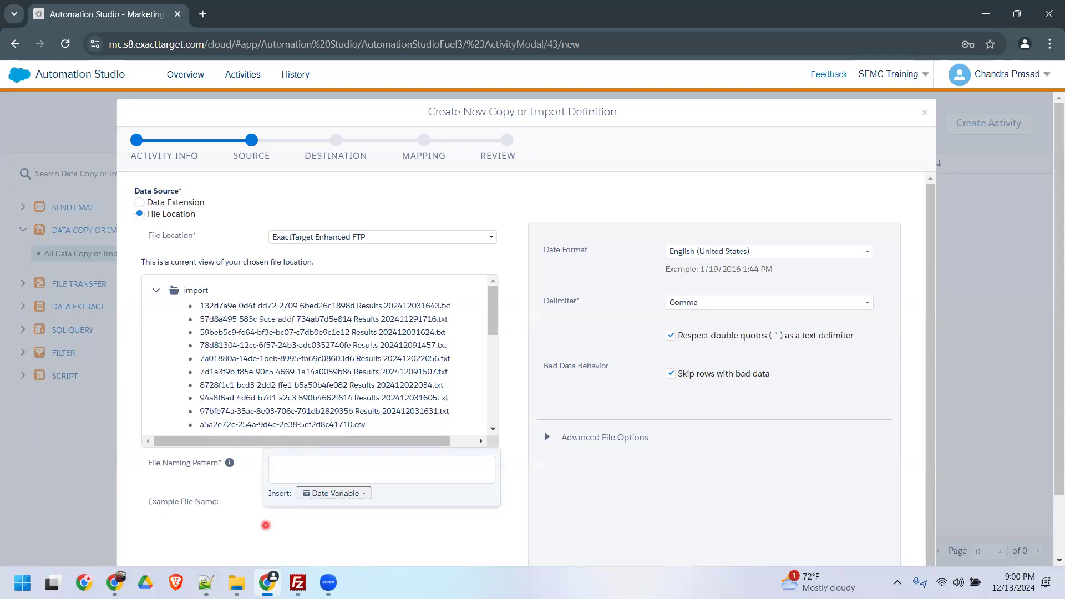
pyautogui.click(239, 582)
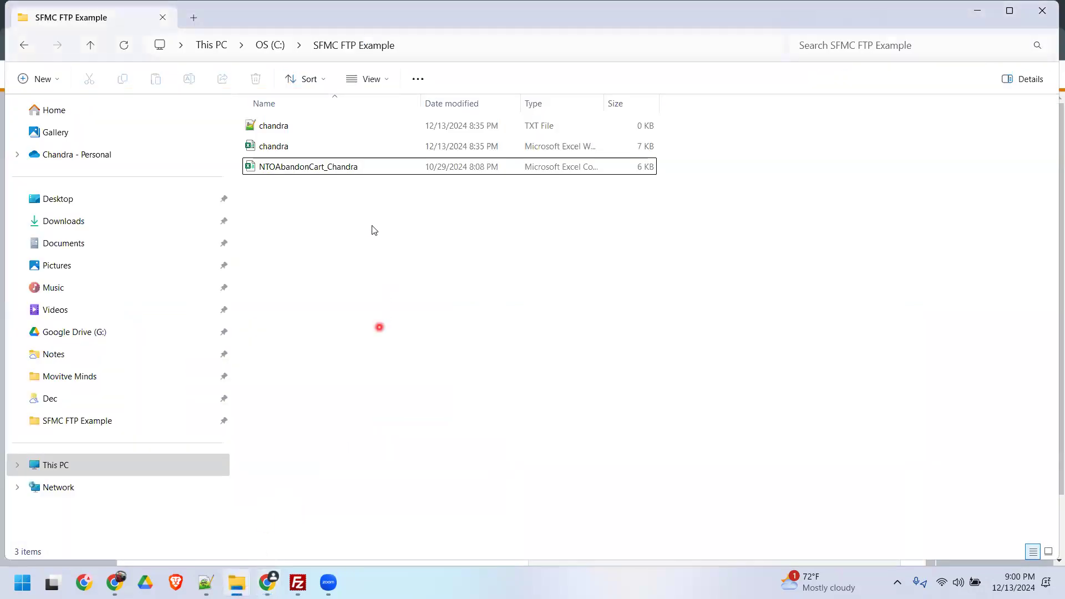
pyautogui.click(351, 166)
pyautogui.click(350, 167)
pyautogui.hotkey('ctrl', 'c')
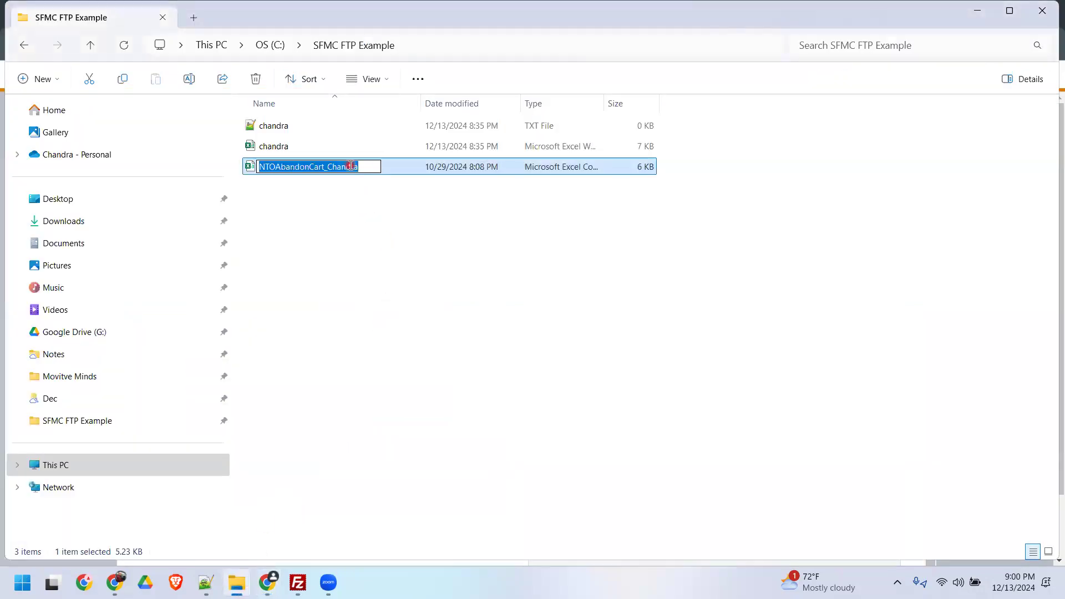
pyautogui.press('Escape')
pyautogui.hotkey('alt', 'Tab')
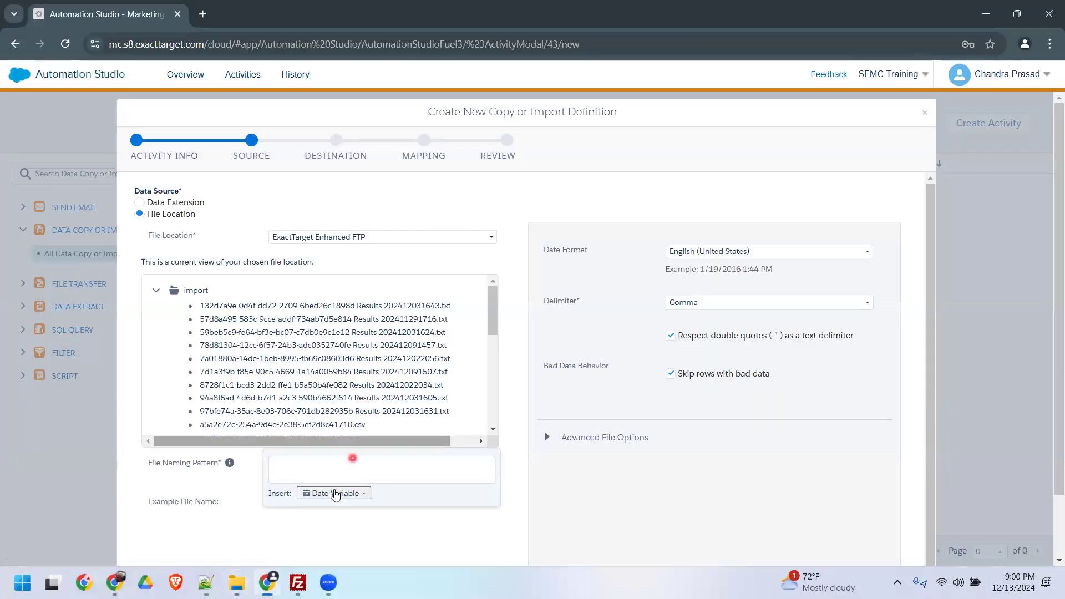
# Switch to Notepad++ and add the copied file name with the .csv extension on an indented line below the import title.
pyautogui.click(211, 590)
pyautogui.click(376, 381)
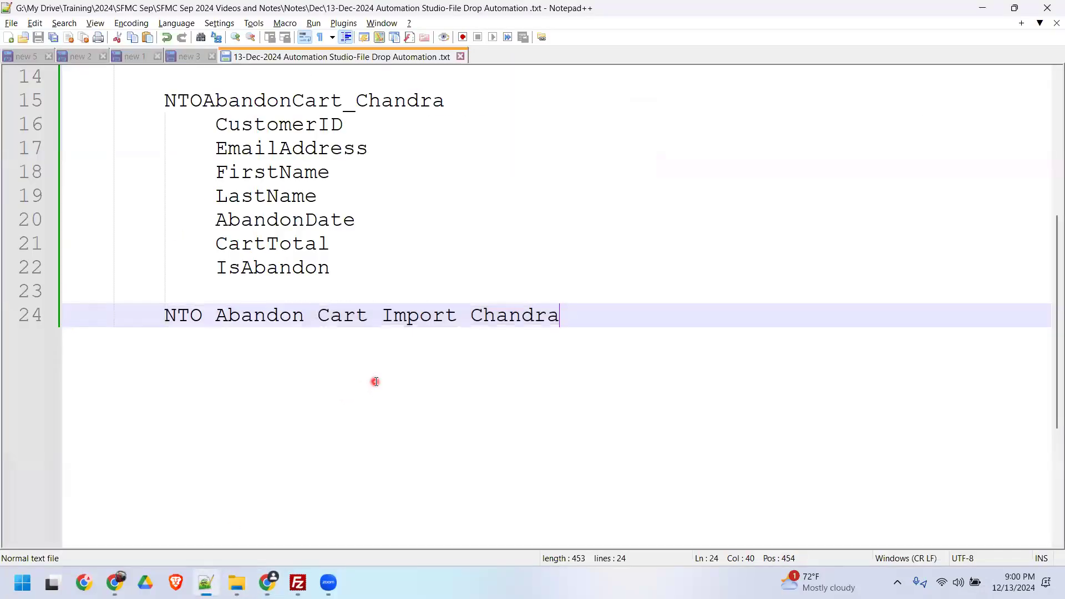
pyautogui.press('Return')
pyautogui.press('Tab')
pyautogui.hotkey('ctrl', 'v')
pyautogui.write('.cs')
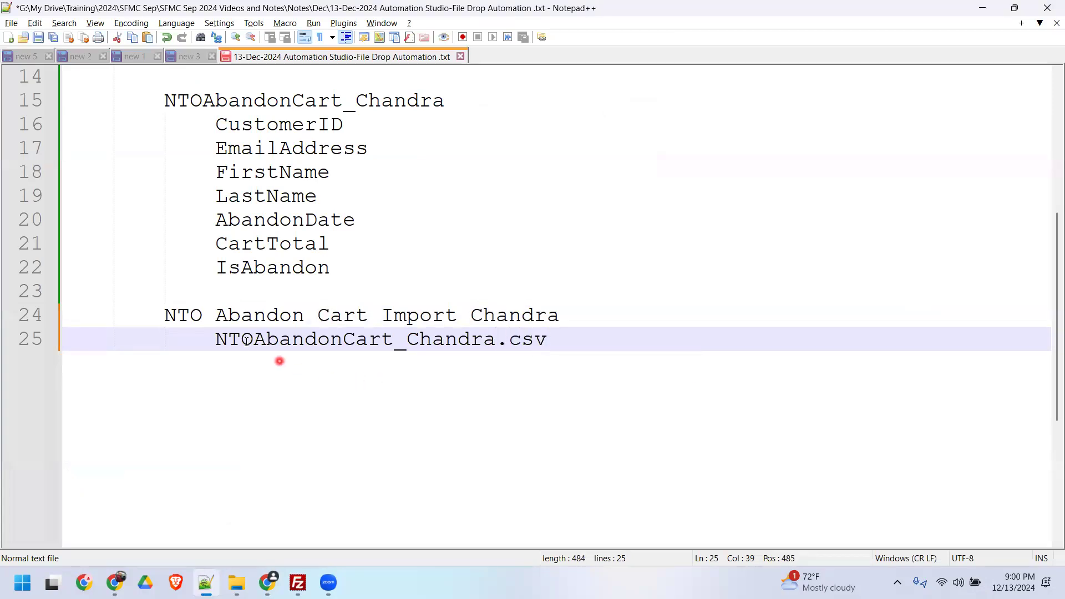
# Set the import's file naming pattern to the full .csv file name copied from the notes and proceed to the destination settings.
pyautogui.click(213, 340)
pyautogui.keyDown('shift'); pyautogui.click(546, 340); pyautogui.keyUp('shift')
pyautogui.hotkey('ctrl', 'c')
pyautogui.hotkey('alt', 'Tab')
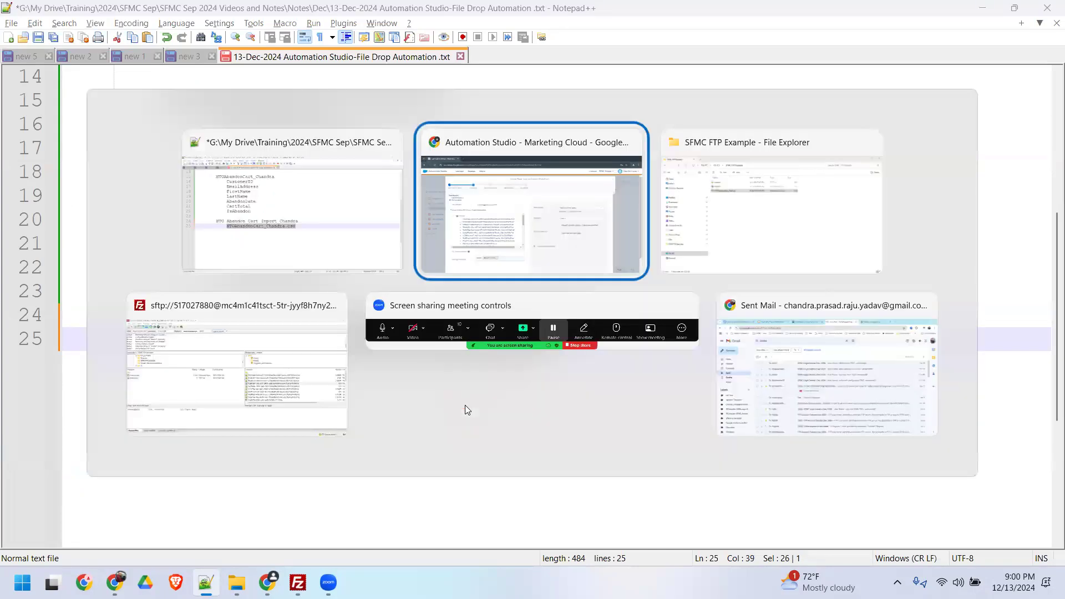
pyautogui.hotkey('ctrl', 'v')
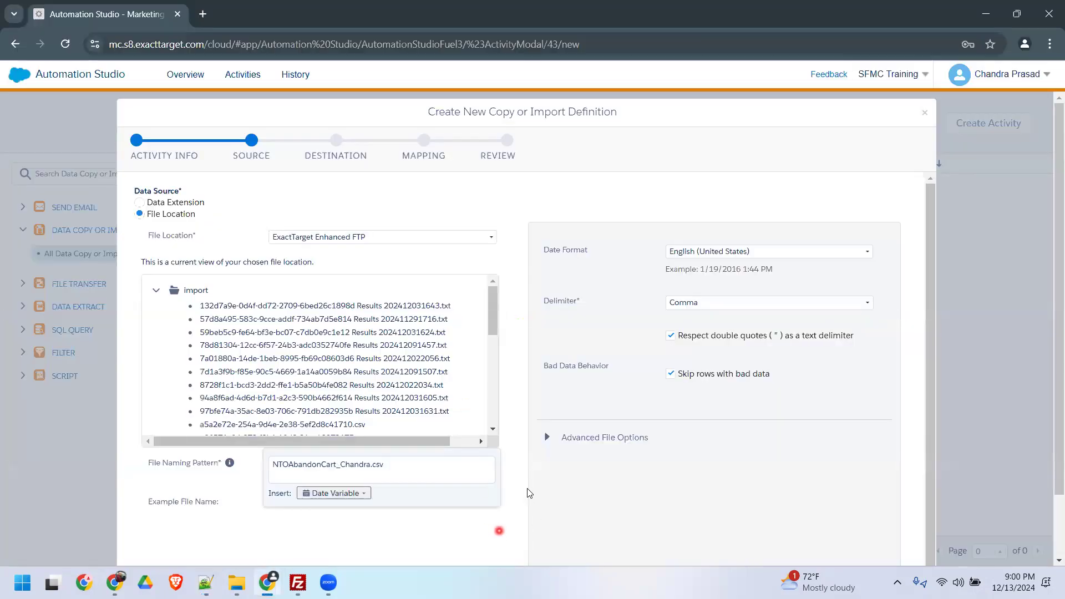
pyautogui.click(364, 197)
pyautogui.scroll(-1, 405, 544)
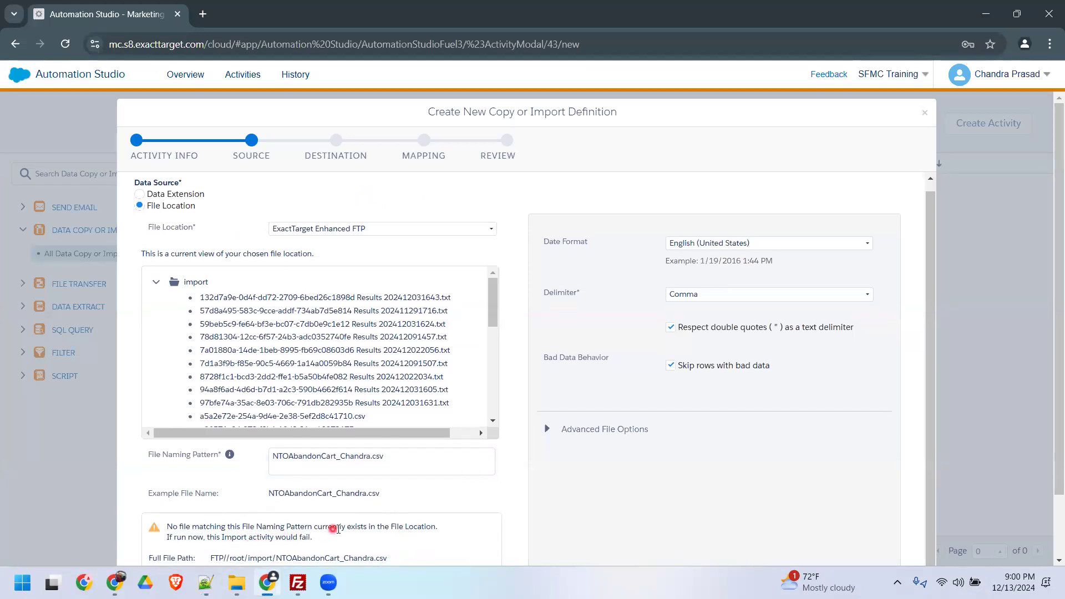
pyautogui.scroll(-2, 338, 530)
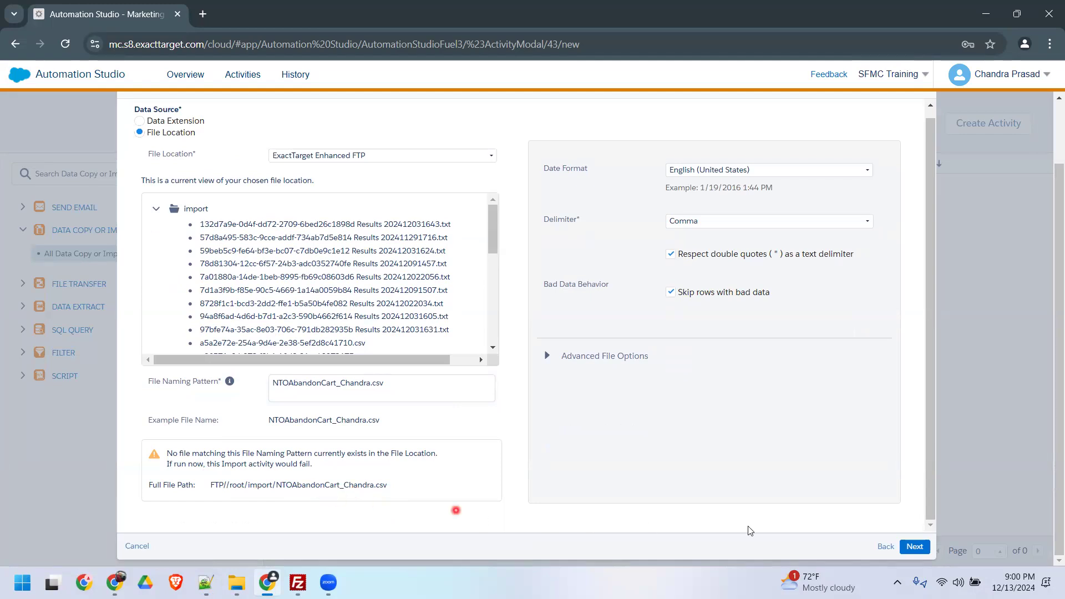
pyautogui.click(917, 547)
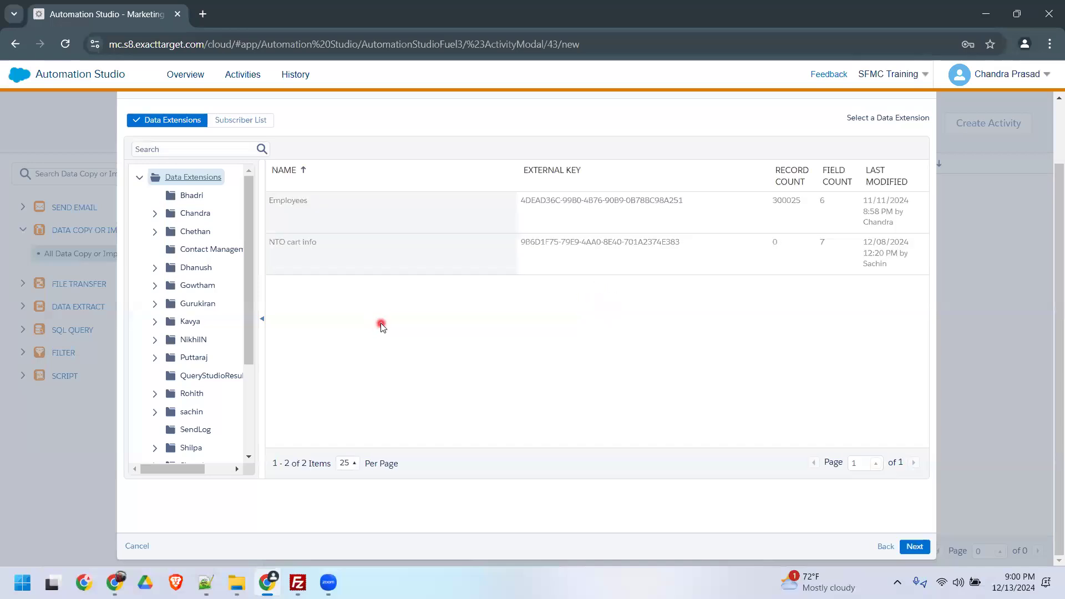
# Choose the NTOAbandonCart data extension in the owner's NTO folder as the import destination and proceed to the mapping.
pyautogui.click(156, 218)
pyautogui.click(204, 268)
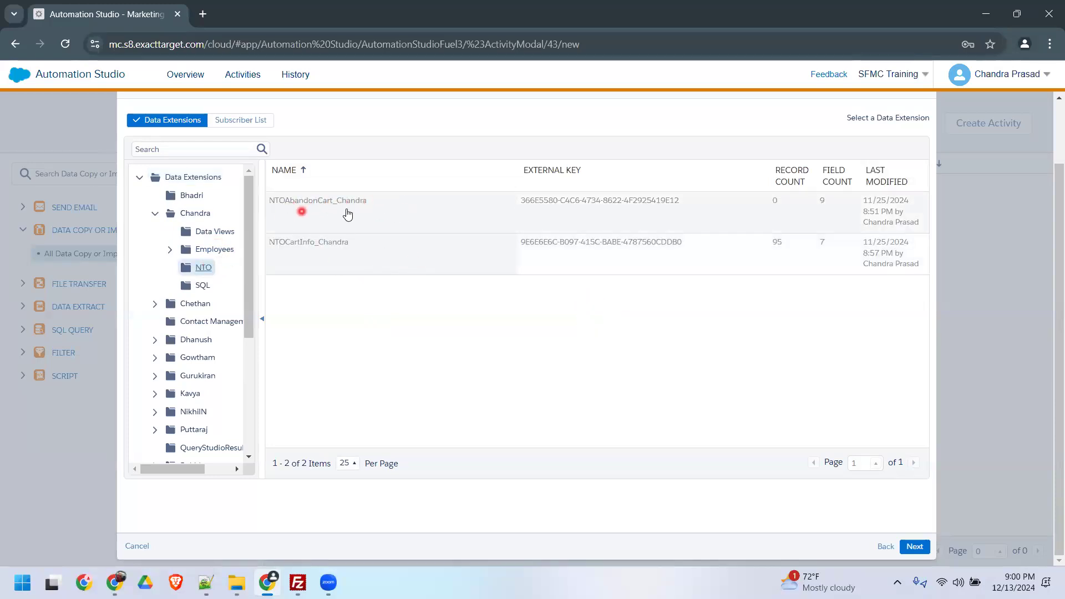
pyautogui.click(321, 214)
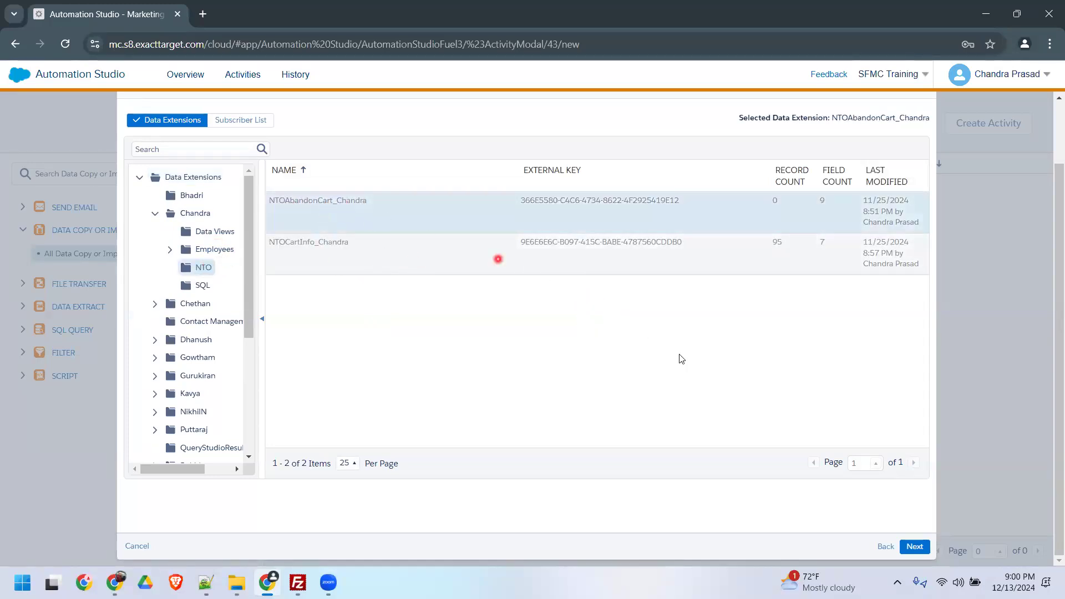
pyautogui.click(915, 547)
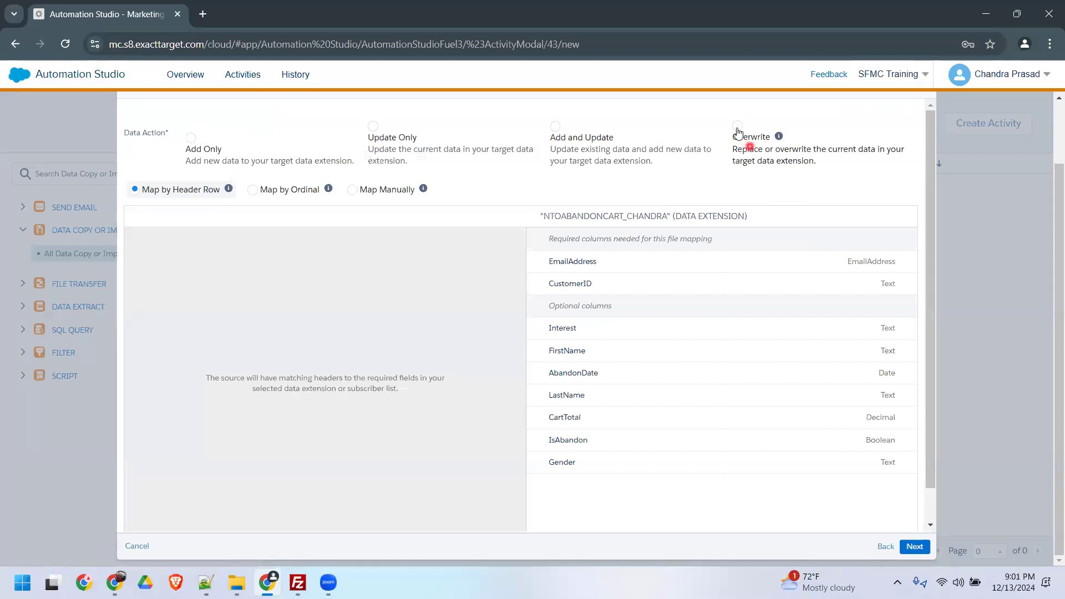
# Set the data action to Overwrite, keep Map by Header Row, and finish creating the import activity.
pyautogui.click(738, 126)
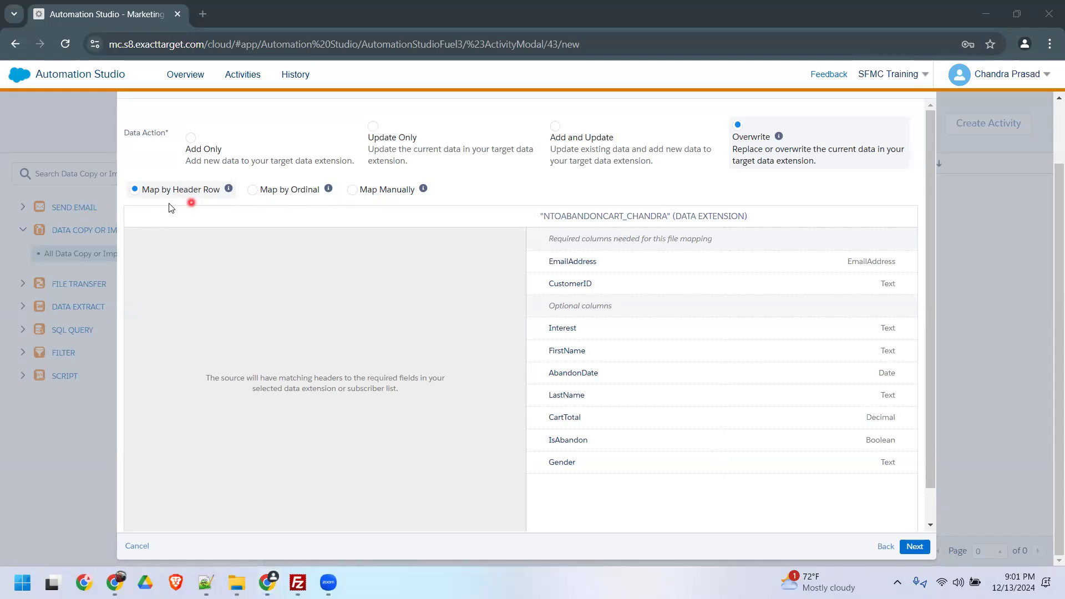
pyautogui.click(910, 548)
pyautogui.click(910, 547)
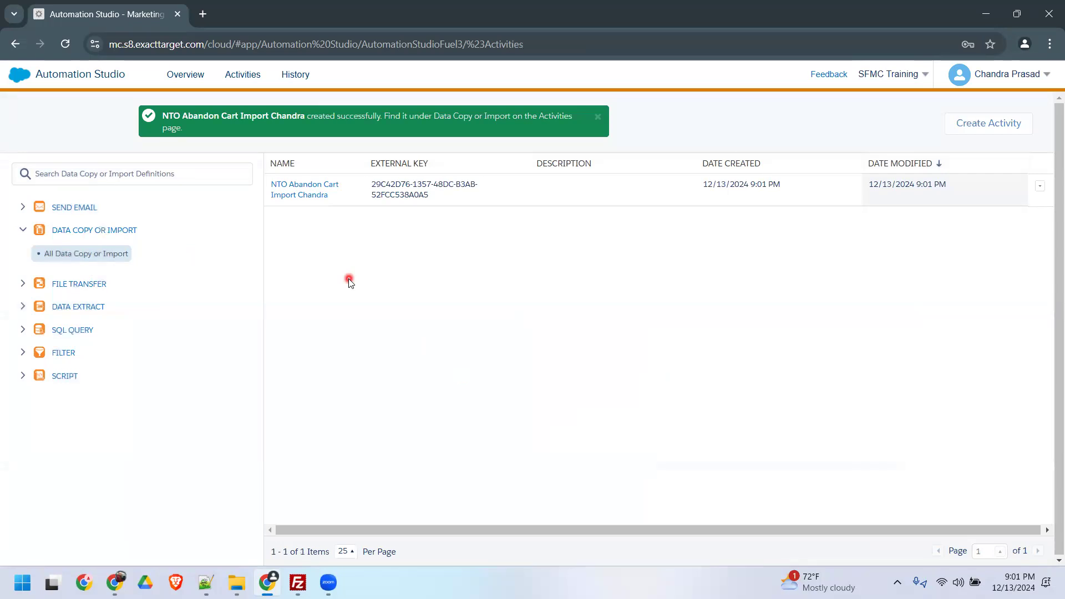
pyautogui.click(597, 117)
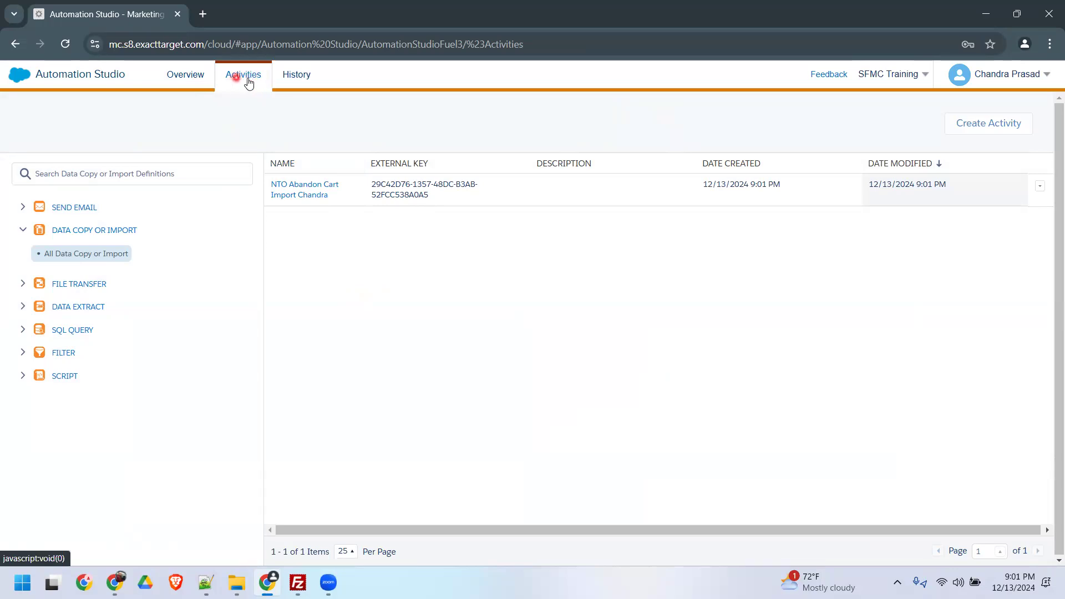
# Browse the automations overview to the File Drop subfolder inside the owner's folder.
pyautogui.click(188, 78)
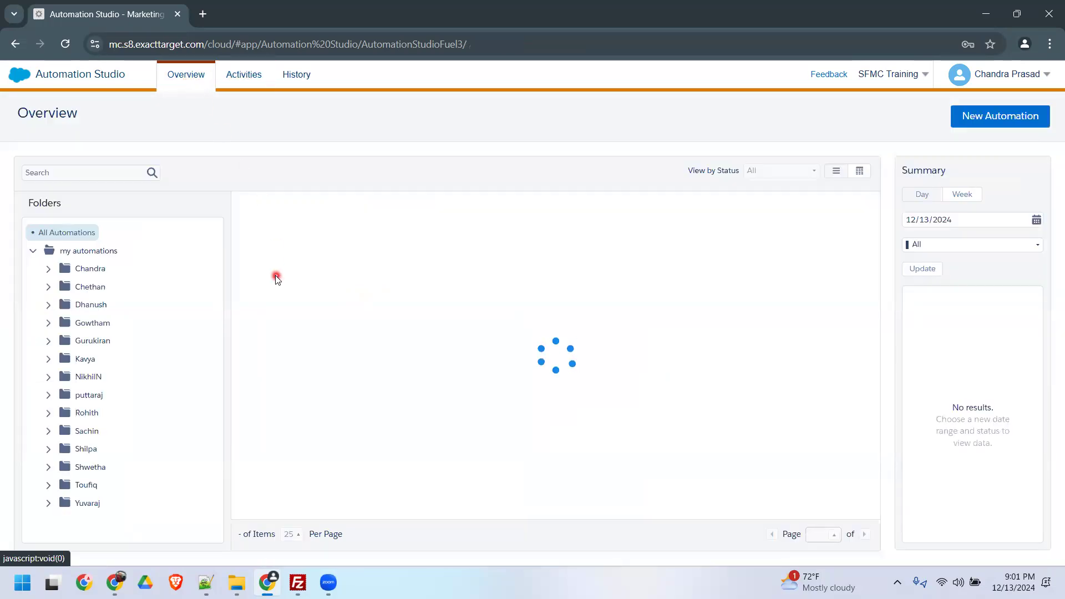
pyautogui.click(48, 269)
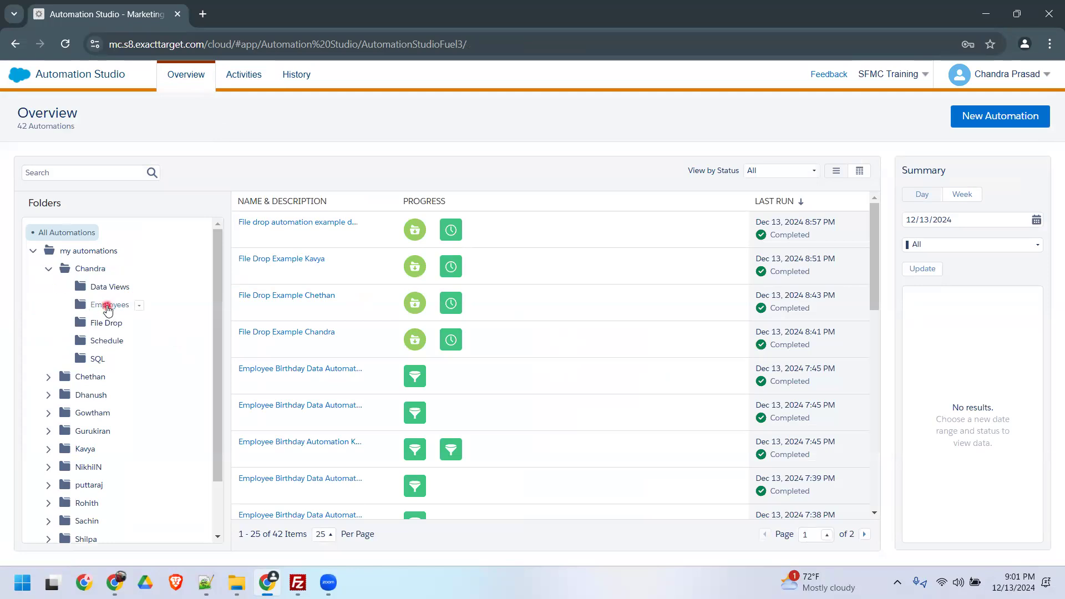
pyautogui.click(105, 324)
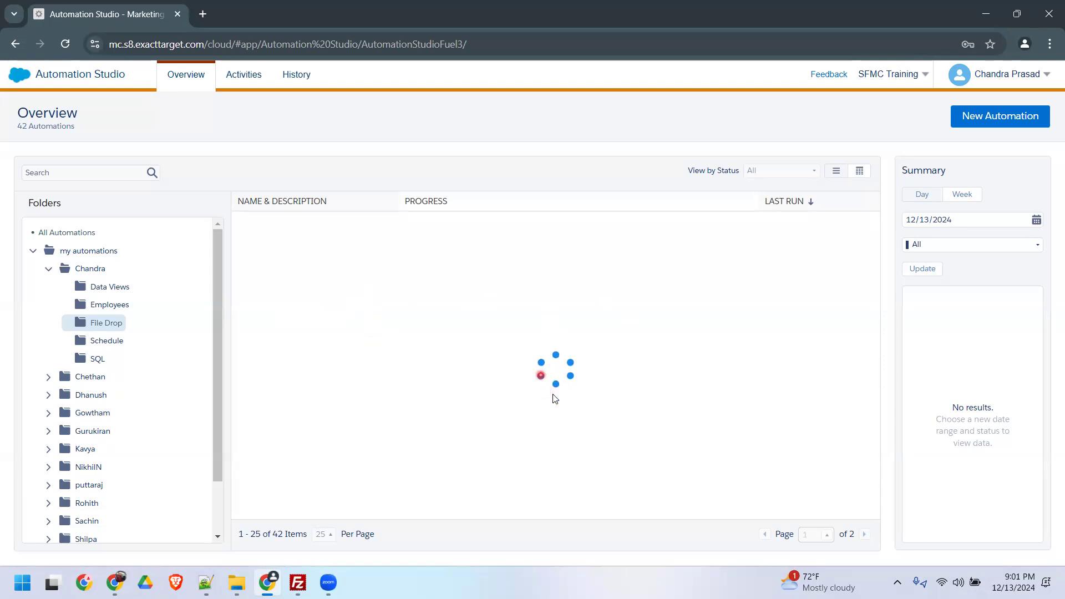
pyautogui.click(94, 270)
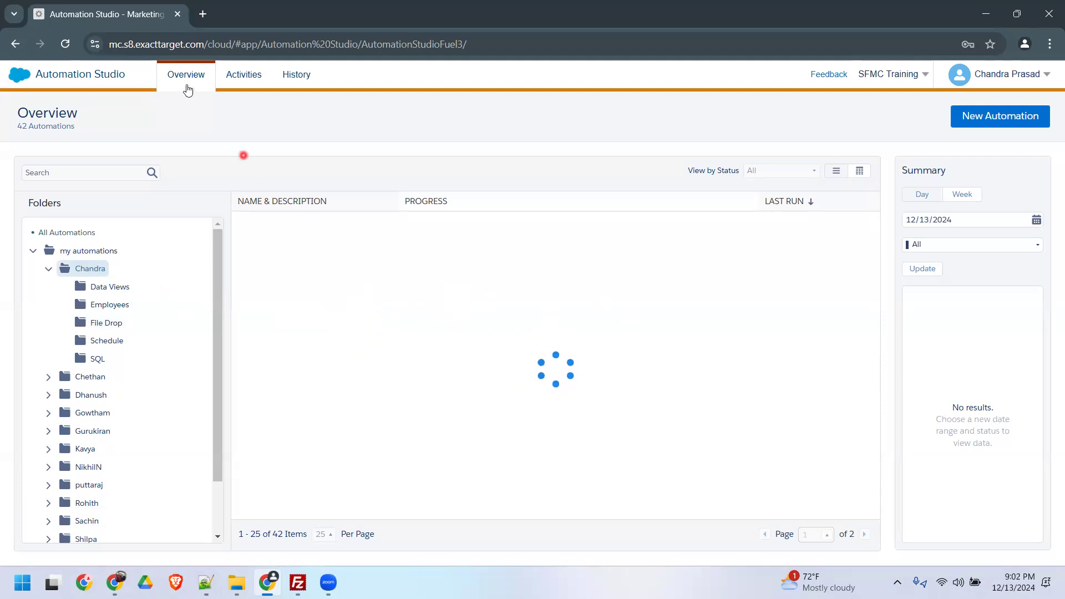
pyautogui.click(107, 322)
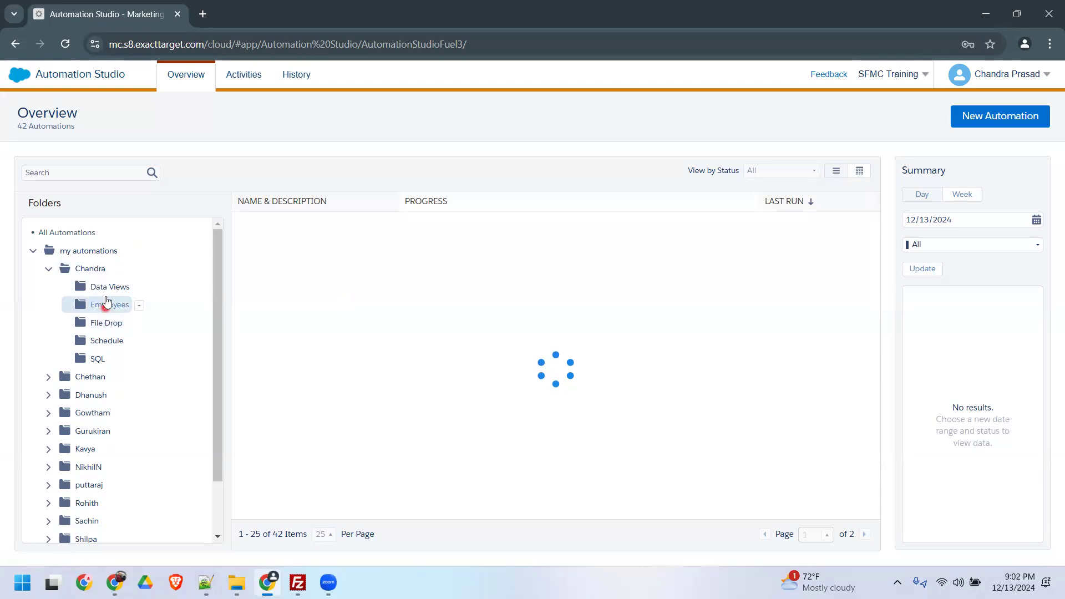
pyautogui.click(89, 269)
pyautogui.click(102, 286)
pyautogui.click(104, 305)
pyautogui.click(104, 325)
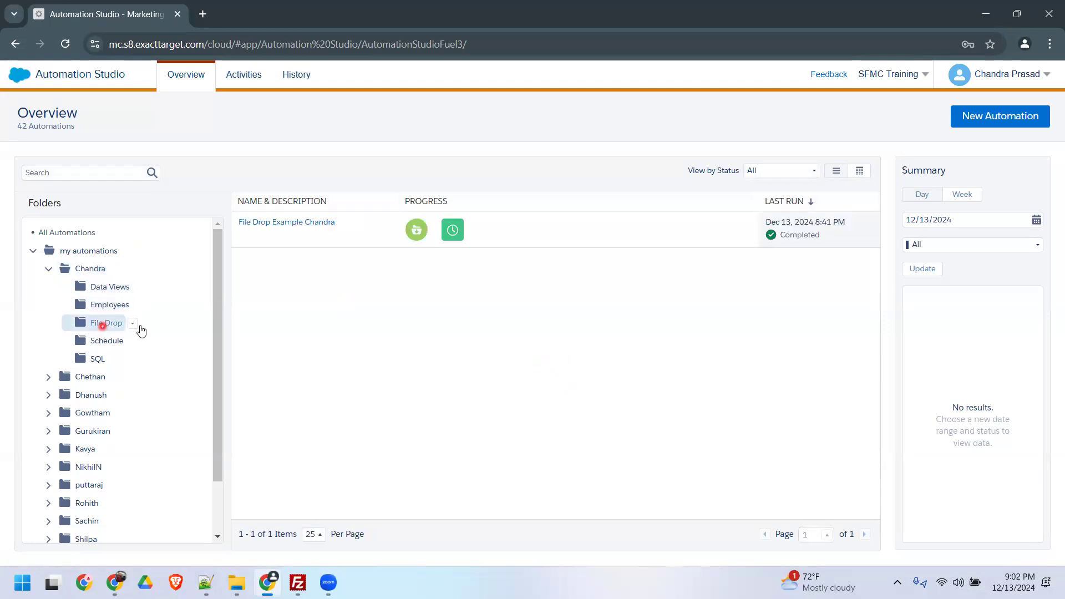
# Open the File Drop Example automation's workflow for editing, deactivate it, set its wait activity to 2 minutes, and save.
pyautogui.moveTo(311, 223)
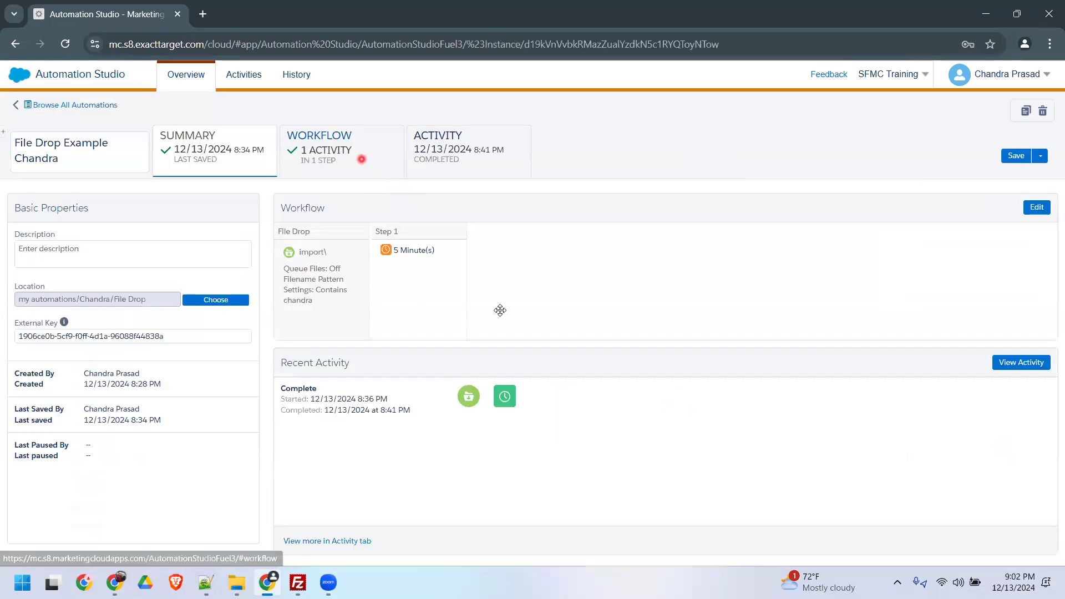
pyautogui.click(358, 160)
pyautogui.click(559, 284)
pyautogui.click(569, 305)
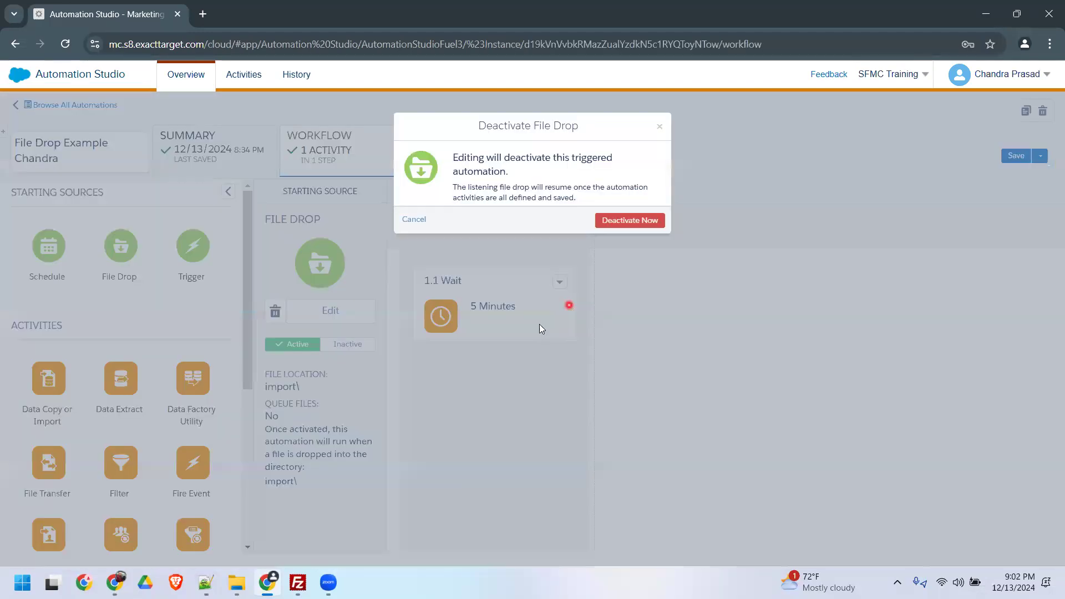
pyautogui.click(610, 223)
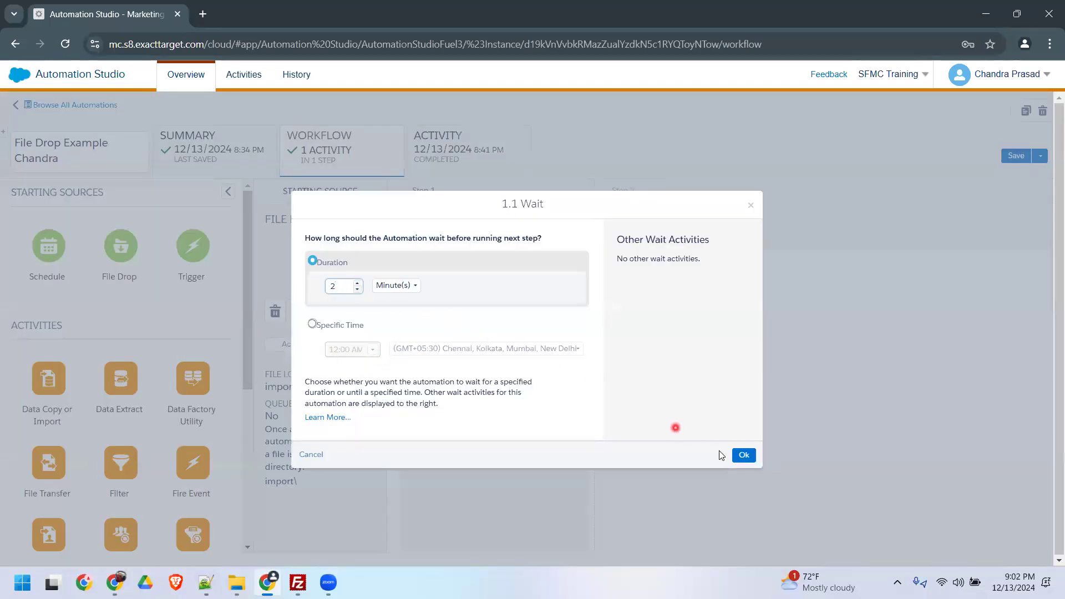
pyautogui.click(740, 456)
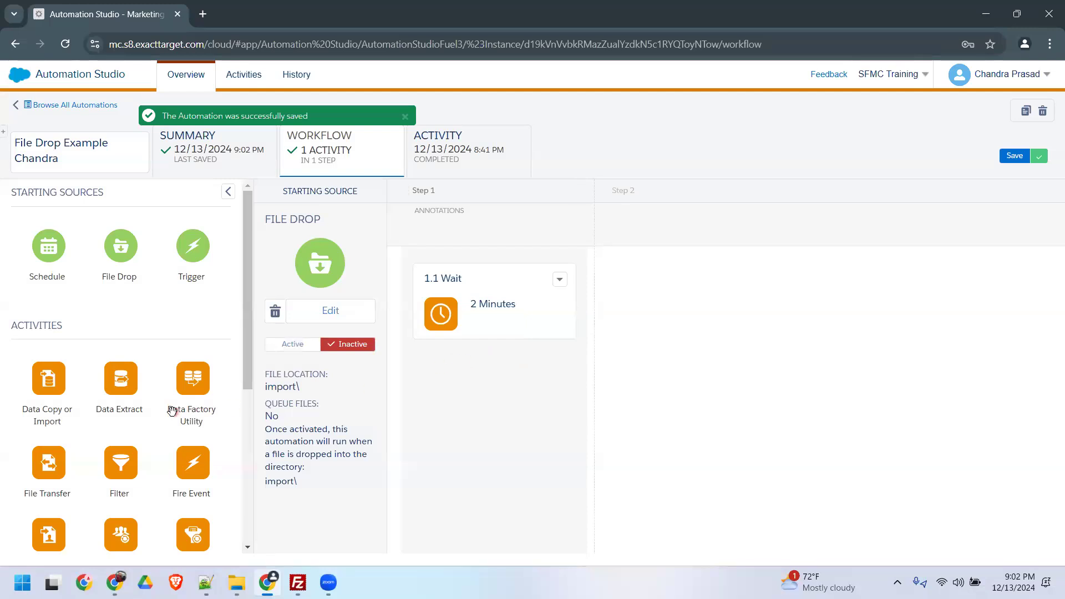
# Add a Data Copy or Import activity as step 2 using the owner's NTO Abandon Cart Import definition, and save the automation.
pyautogui.scroll(-5, 175, 404)
pyautogui.scroll(5, 174, 404)
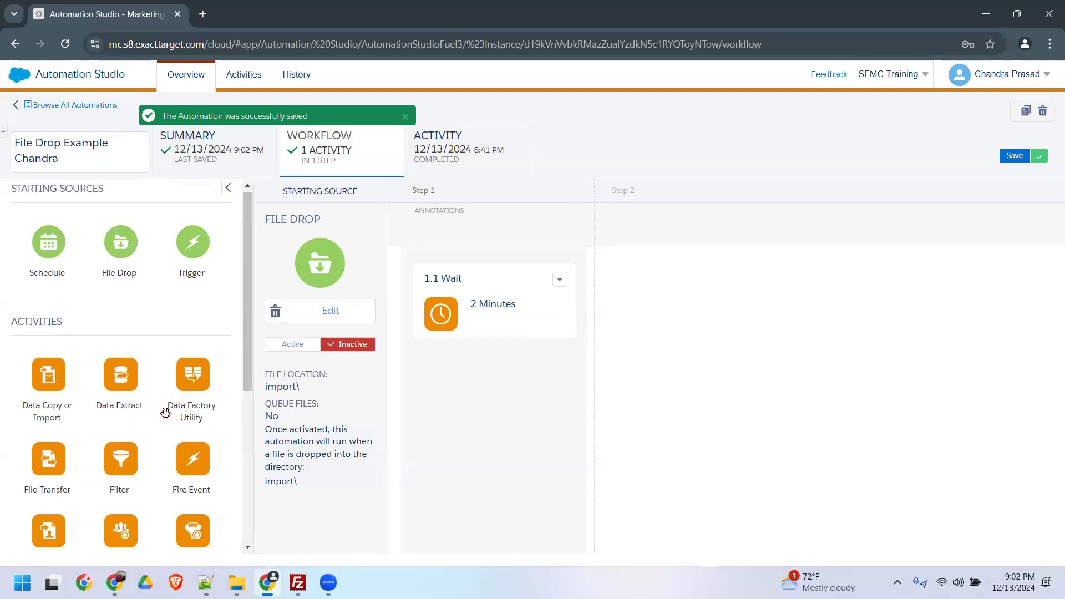
pyautogui.scroll(-3, 165, 413)
pyautogui.moveTo(263, 322); pyautogui.dragTo(701, 369)
pyautogui.click(700, 325)
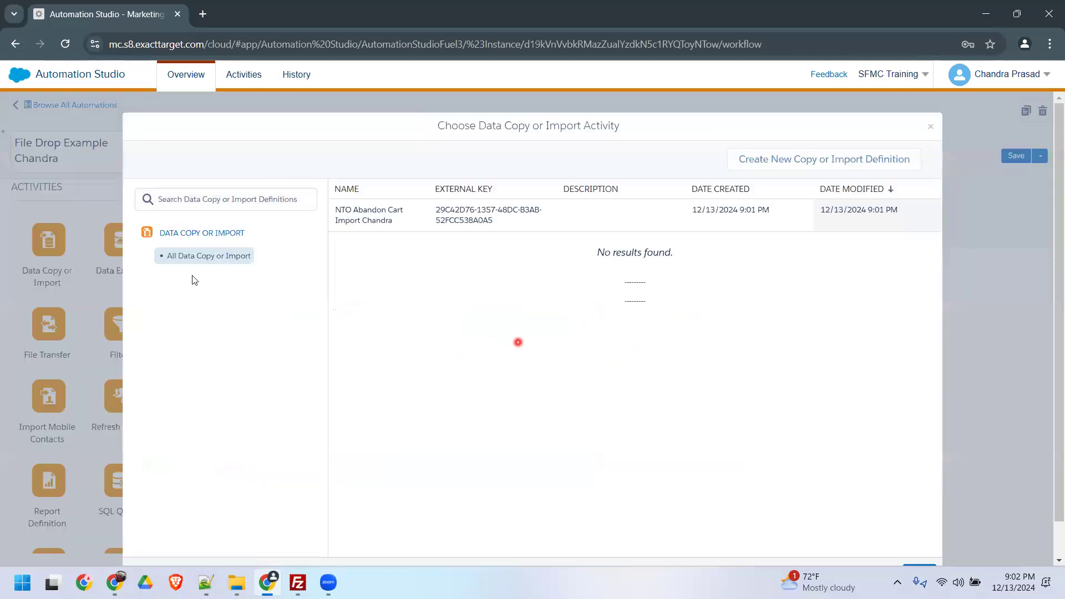
pyautogui.click(389, 222)
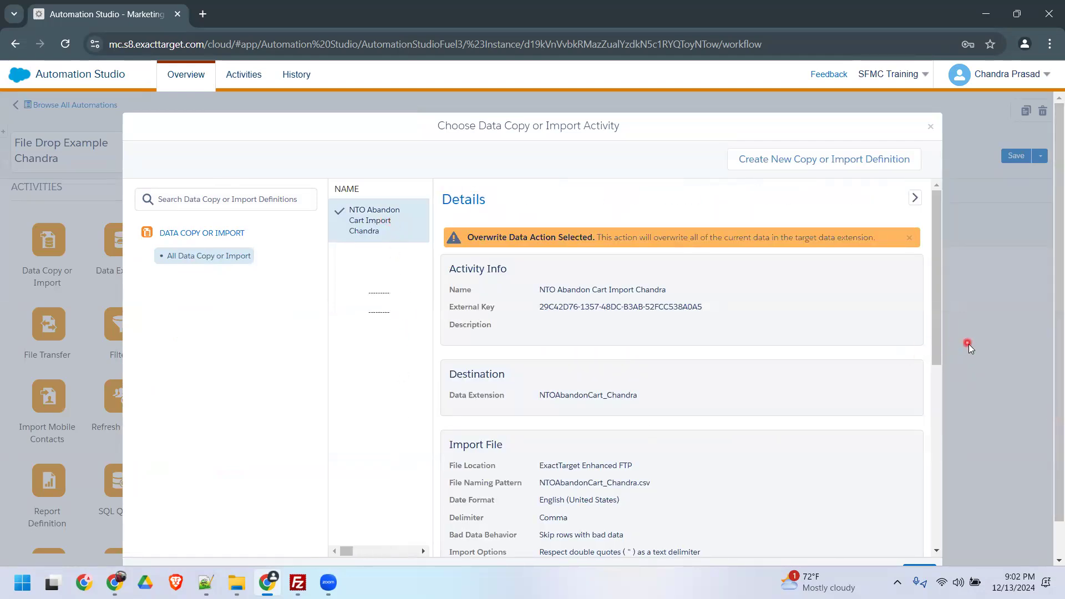
pyautogui.scroll(-1, 968, 344)
pyautogui.click(917, 527)
pyautogui.click(1016, 157)
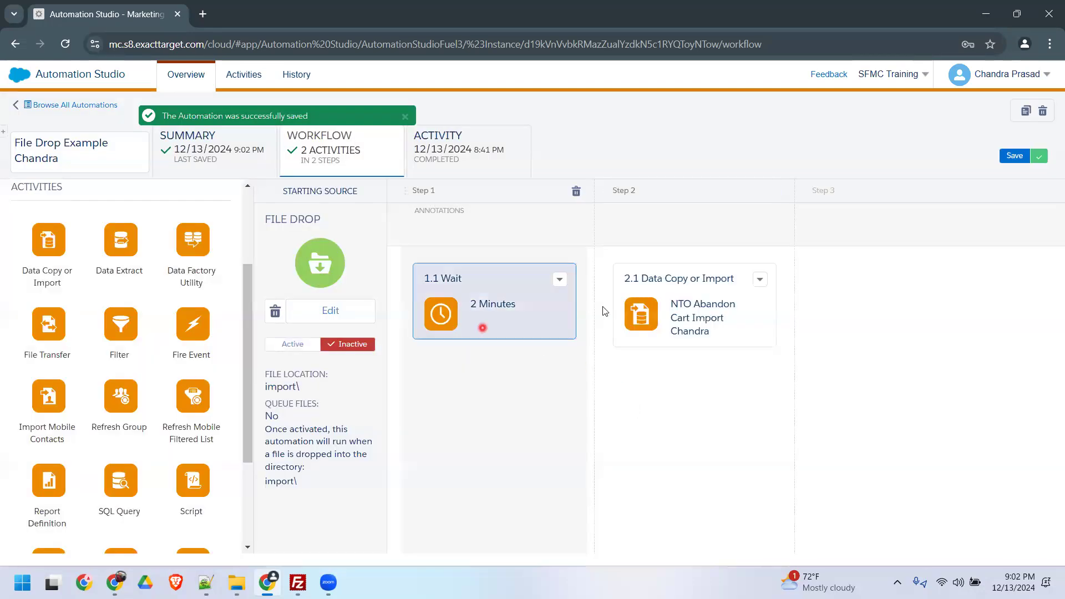
# Set the automation's File Drop starting source to Active and save.
pyautogui.click(288, 352)
pyautogui.click(631, 376)
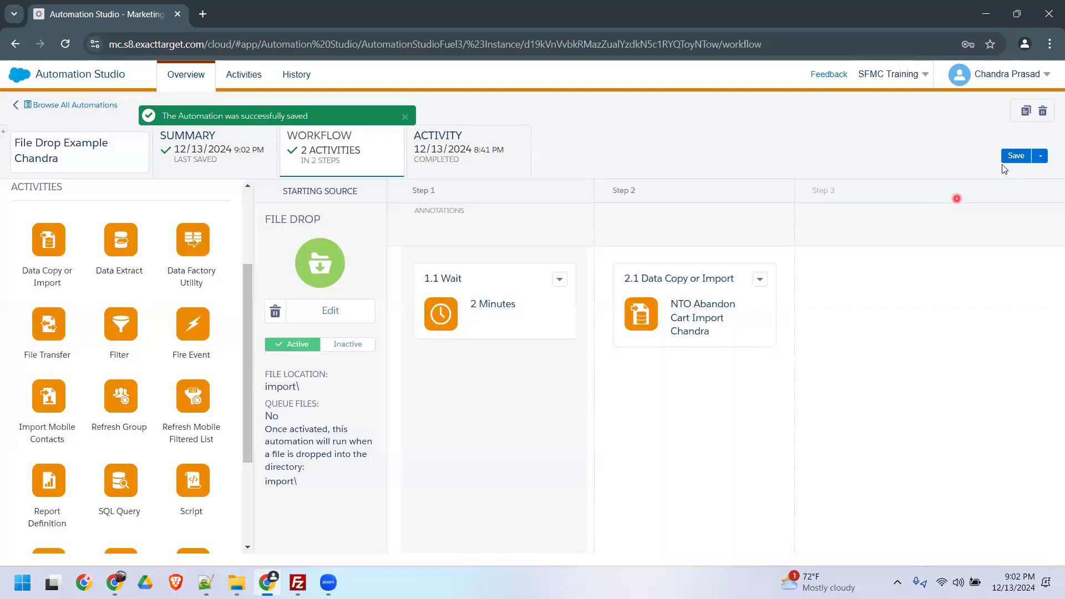
pyautogui.click(1010, 158)
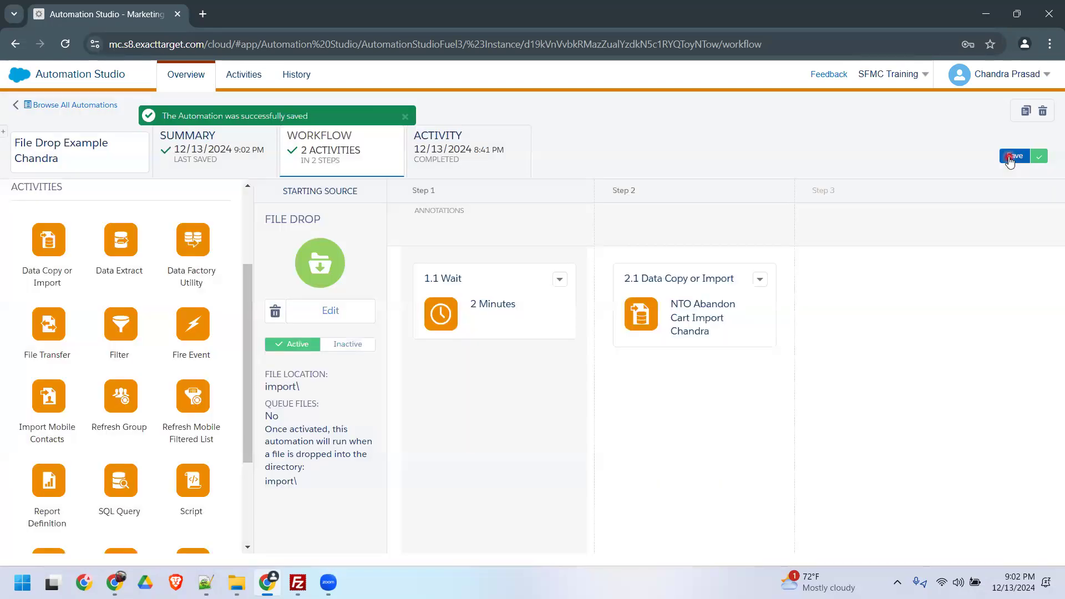
# Switch to FileZilla, refresh the local SFMC FTP Example folder, and select the NTOAbandonCart CSV file.
pyautogui.click(298, 583)
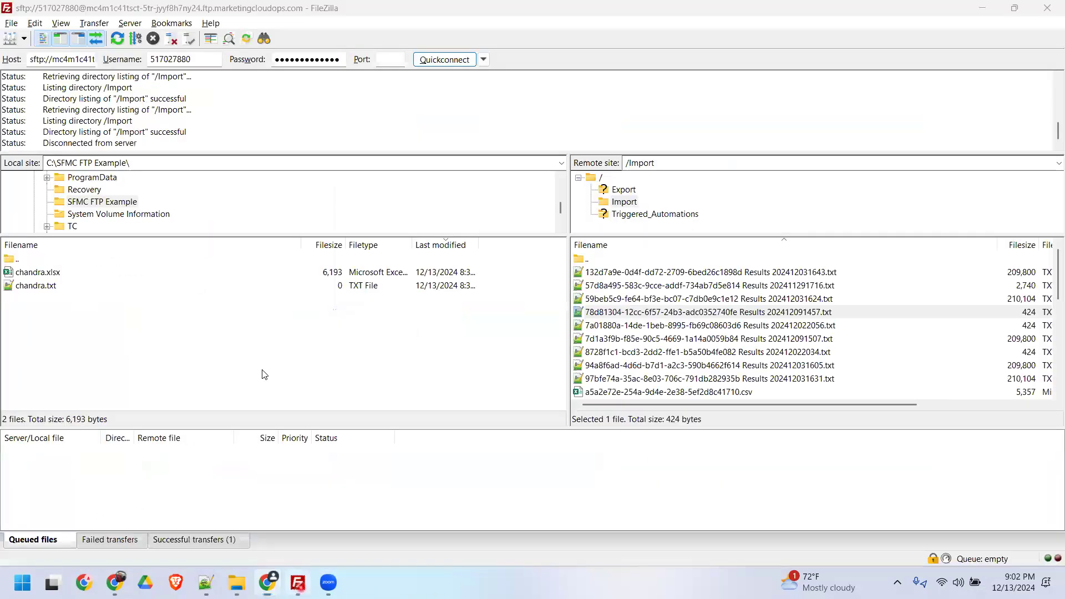
pyautogui.rightClick(102, 333)
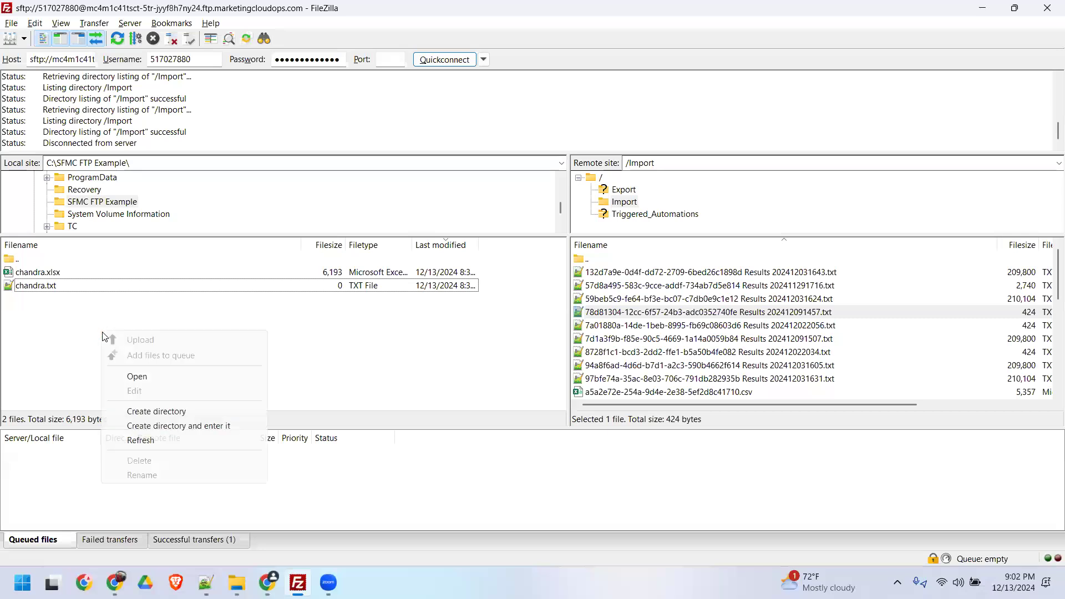
pyautogui.click(142, 440)
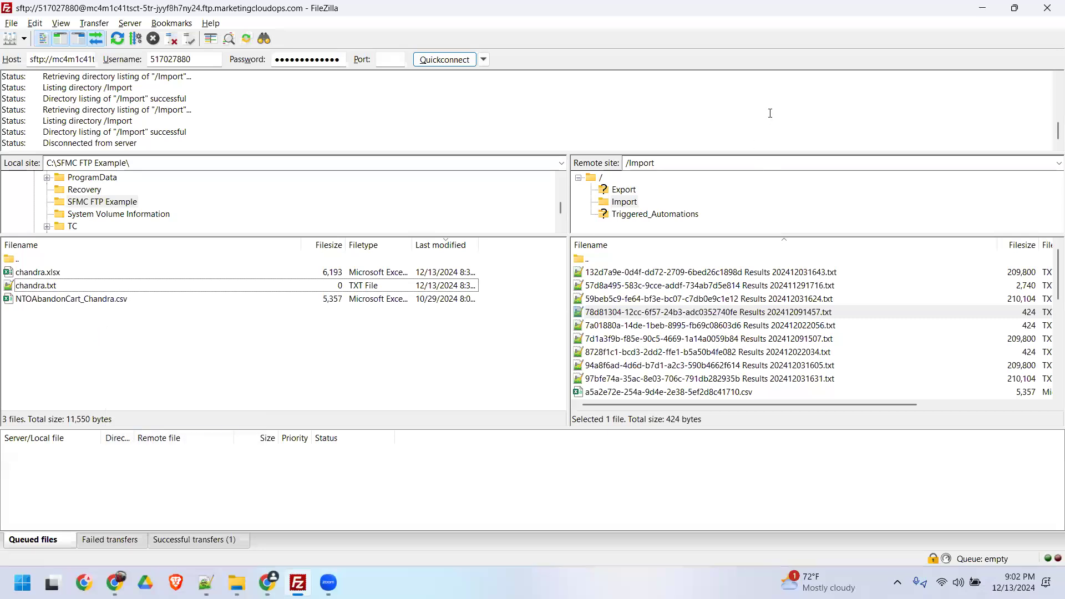
pyautogui.click(75, 301)
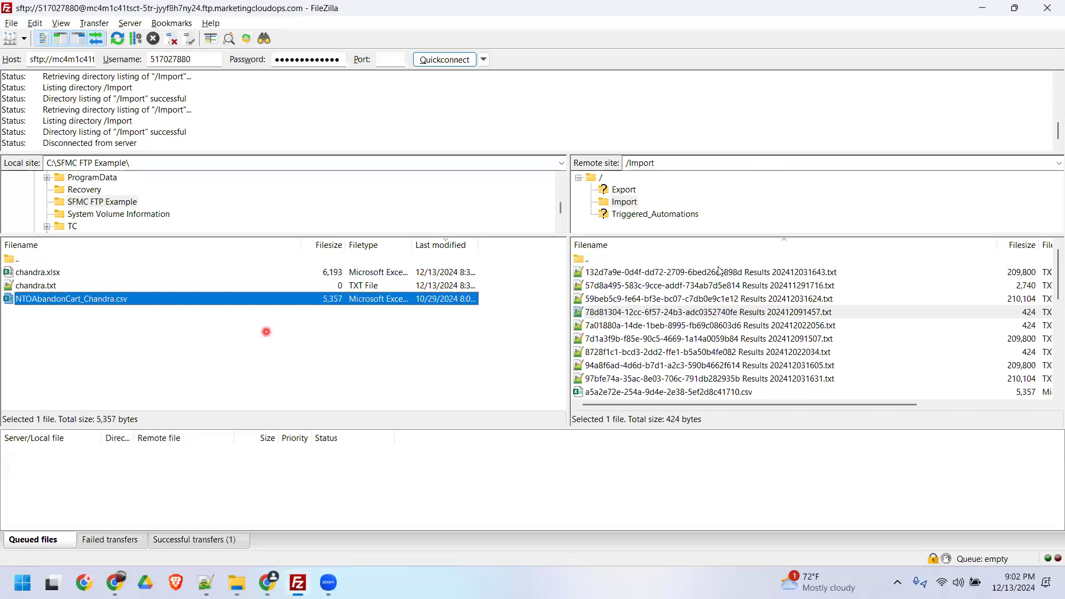
# Reconnect to the server, clear the message log, and list the remote Import folder.
pyautogui.click(619, 192)
pyautogui.click(621, 216)
pyautogui.click(619, 204)
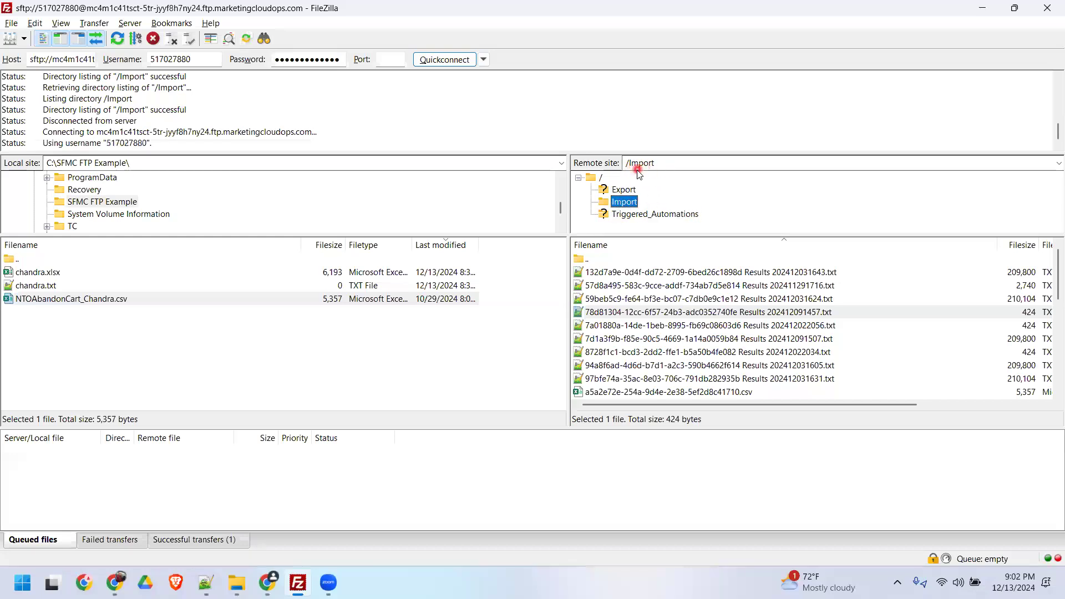
pyautogui.rightClick(421, 107)
pyautogui.click(452, 161)
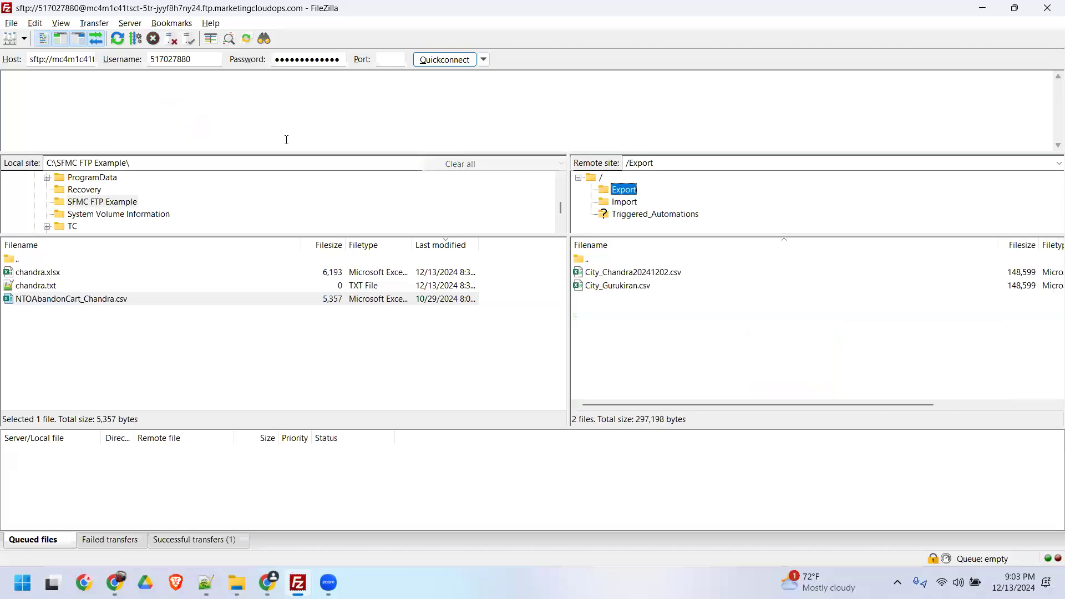
pyautogui.click(625, 203)
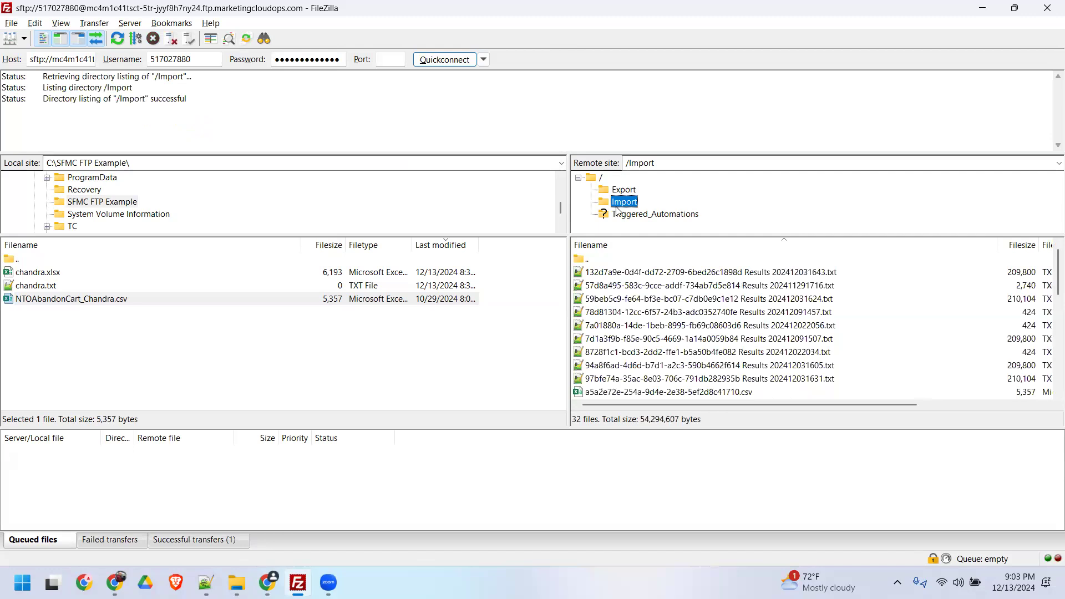
# Upload the NTOAbandonCart CSV file to the remote Import folder and review its path in the successful transfers list.
pyautogui.hotkey('alt', 'Tab')
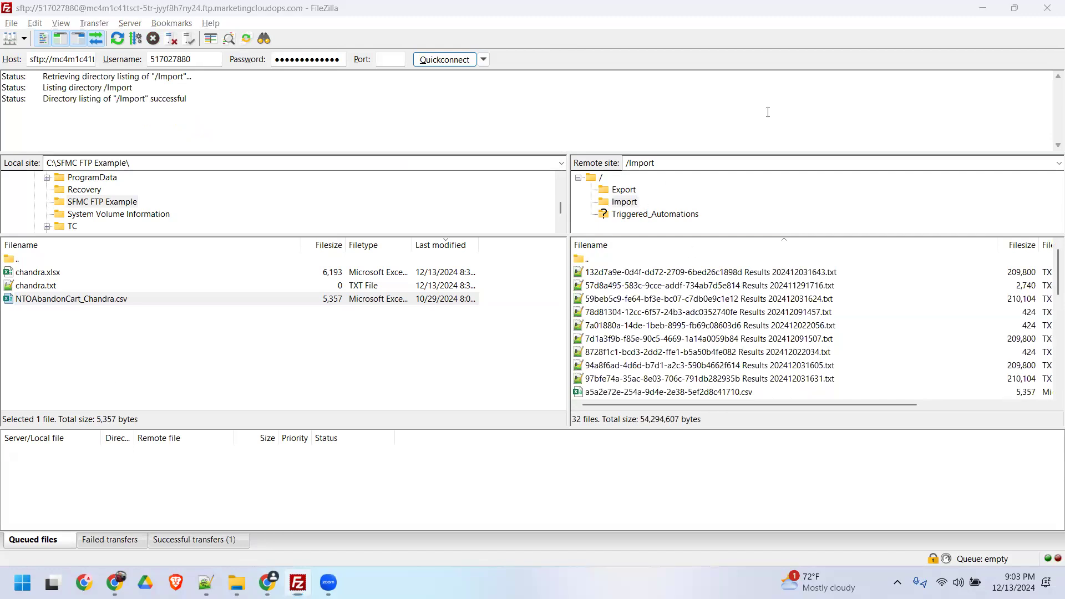
pyautogui.click(625, 202)
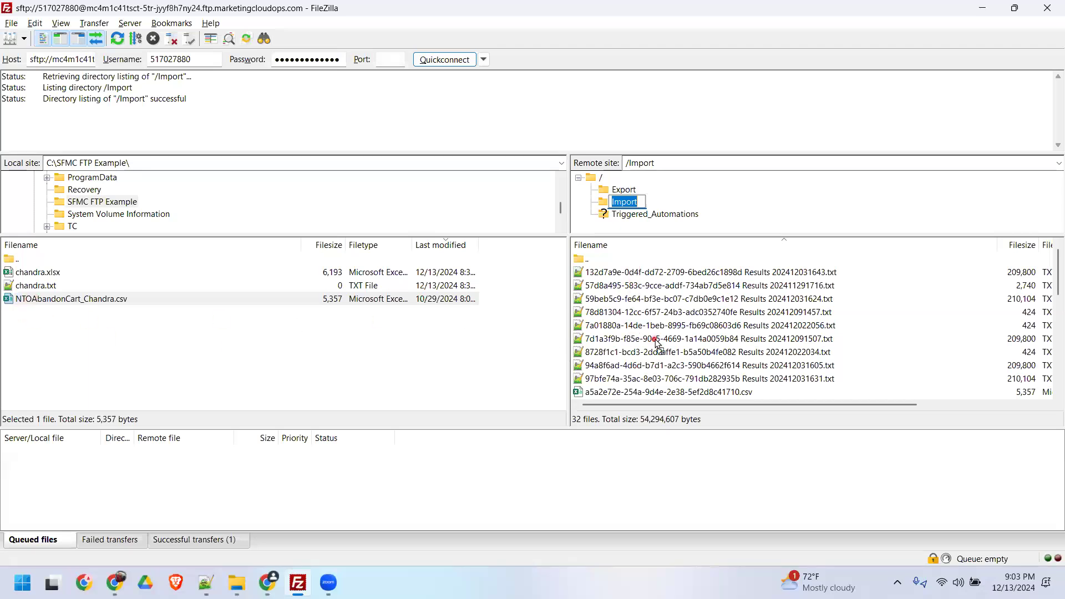
pyautogui.moveTo(656, 342); pyautogui.dragTo(657, 343)
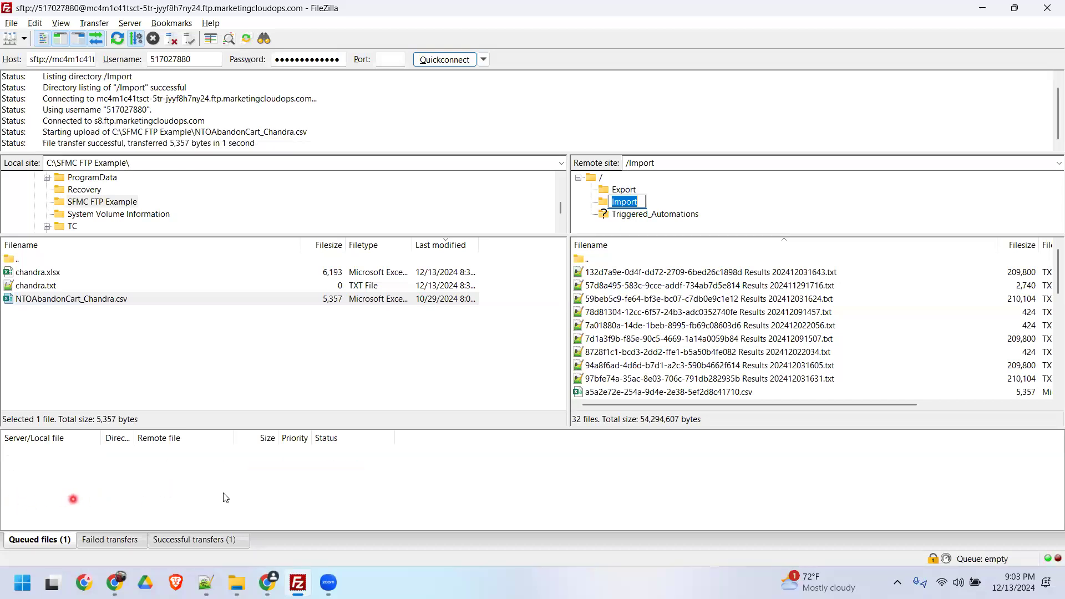
pyautogui.click(215, 545)
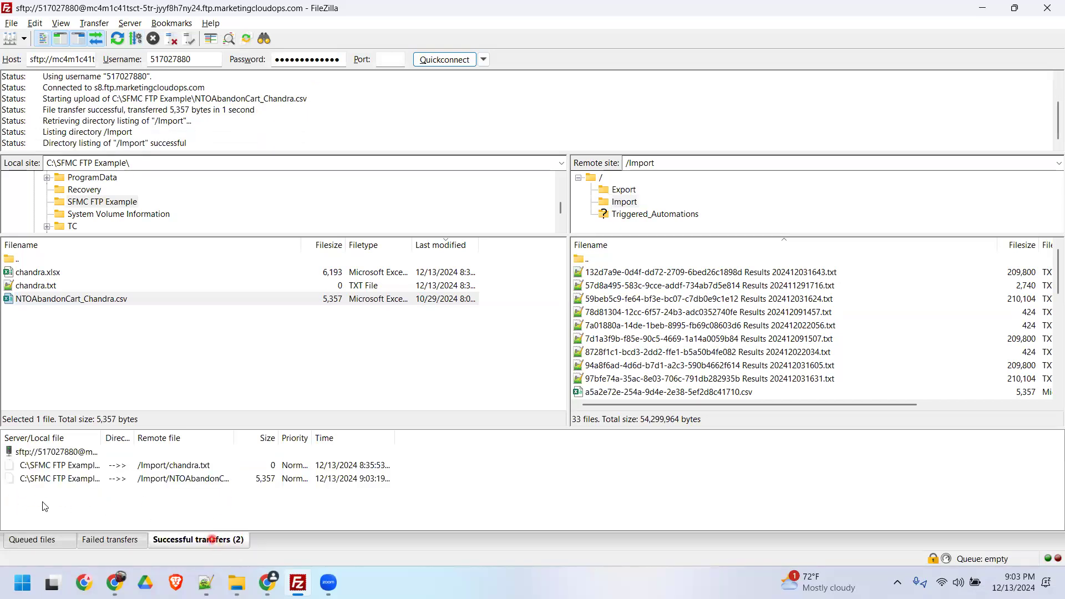
pyautogui.moveTo(100, 444); pyautogui.dragTo(295, 439)
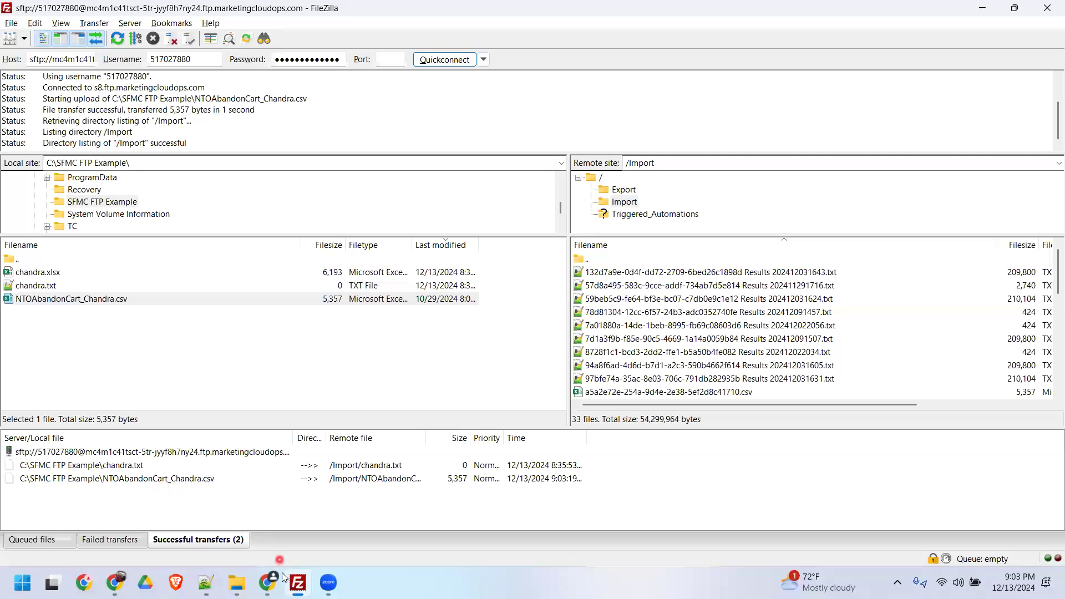
# Switch to Automation Studio in Chrome and reload the File Drop Example automation's run log to check whether the upload triggered a run.
pyautogui.moveTo(283, 577)
pyautogui.click(239, 505)
pyautogui.click(449, 164)
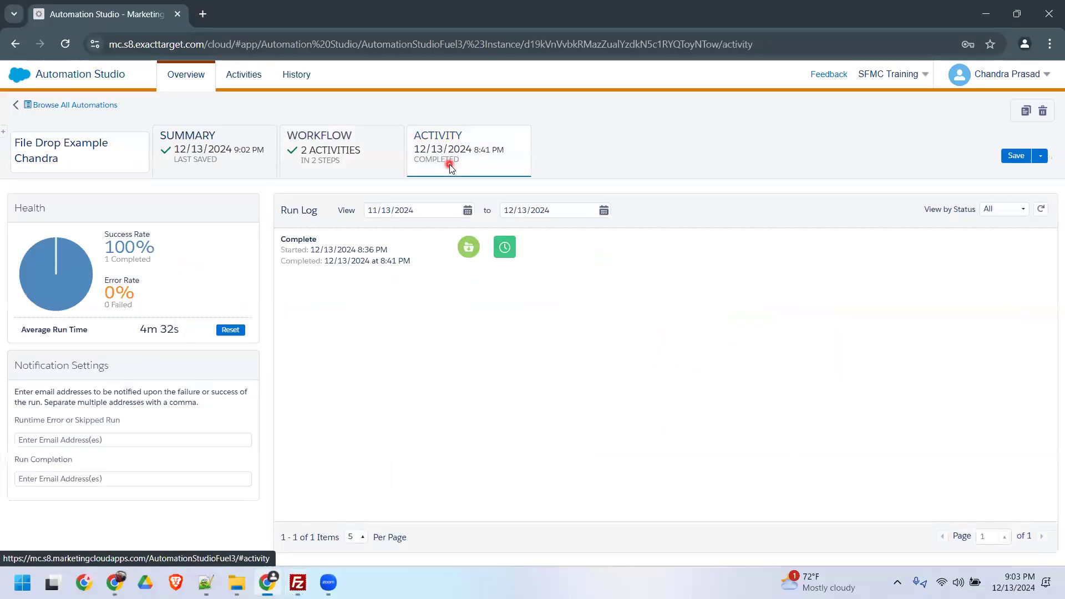
pyautogui.click(1041, 208)
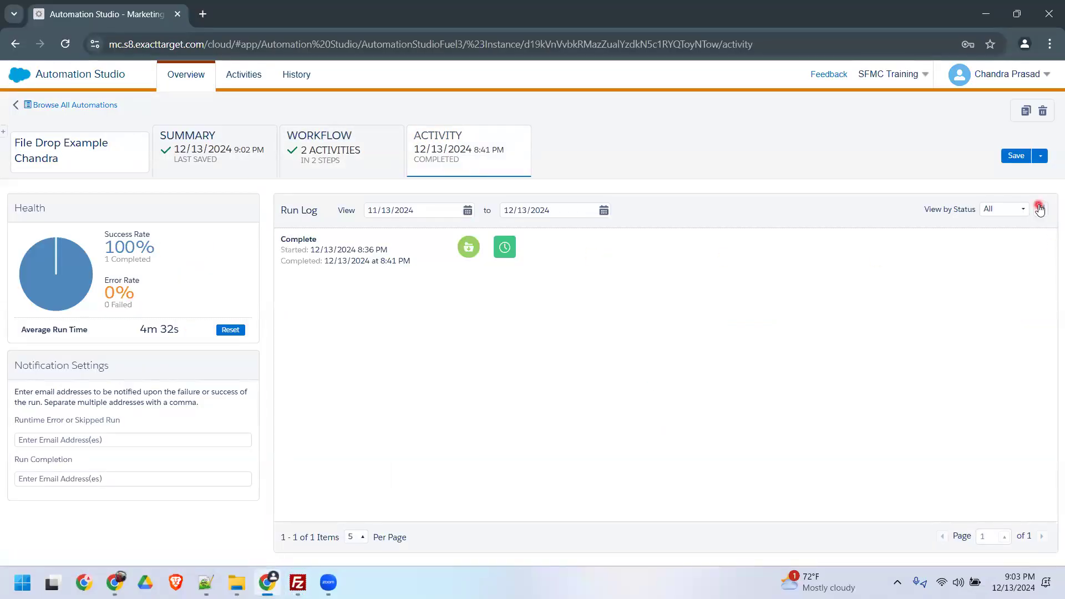
pyautogui.click(365, 151)
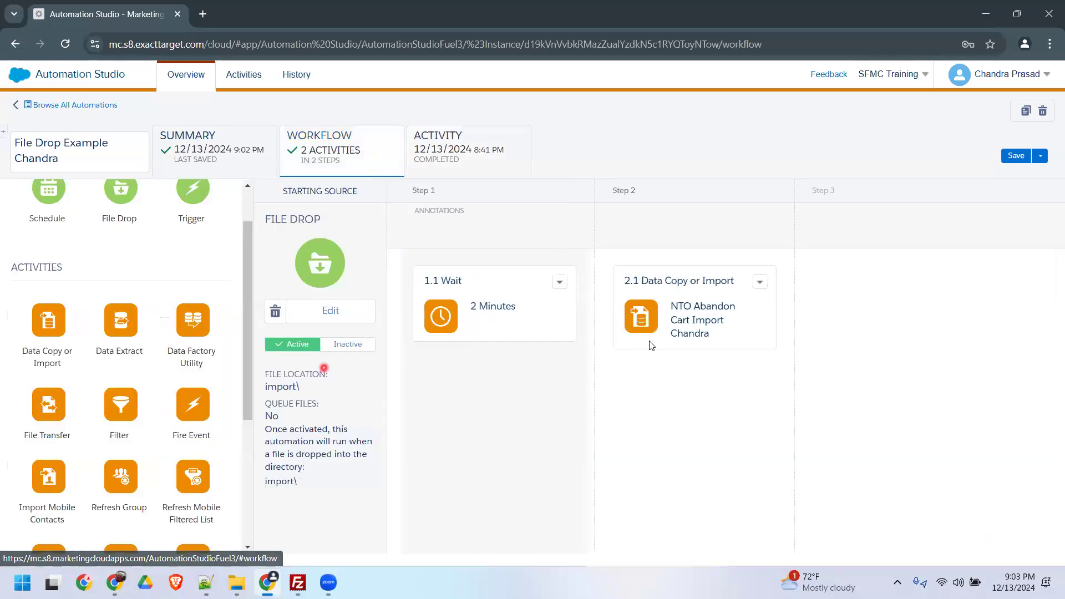
pyautogui.click(503, 148)
pyautogui.click(344, 161)
pyautogui.click(506, 156)
pyautogui.click(1041, 210)
pyautogui.click(1041, 212)
pyautogui.click(1041, 212)
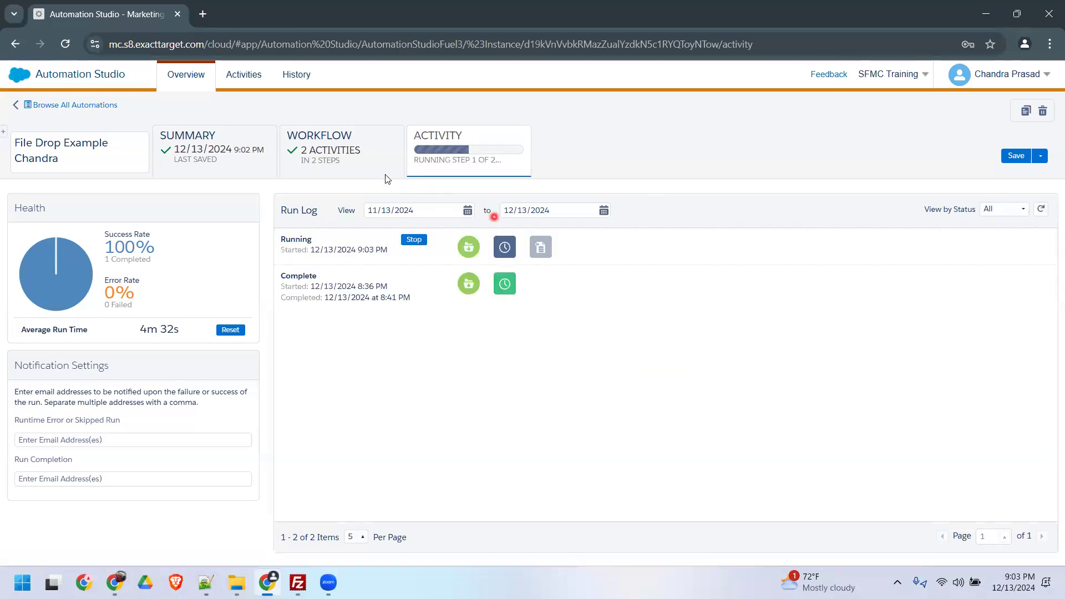
pyautogui.click(499, 161)
pyautogui.click(331, 169)
pyautogui.click(475, 166)
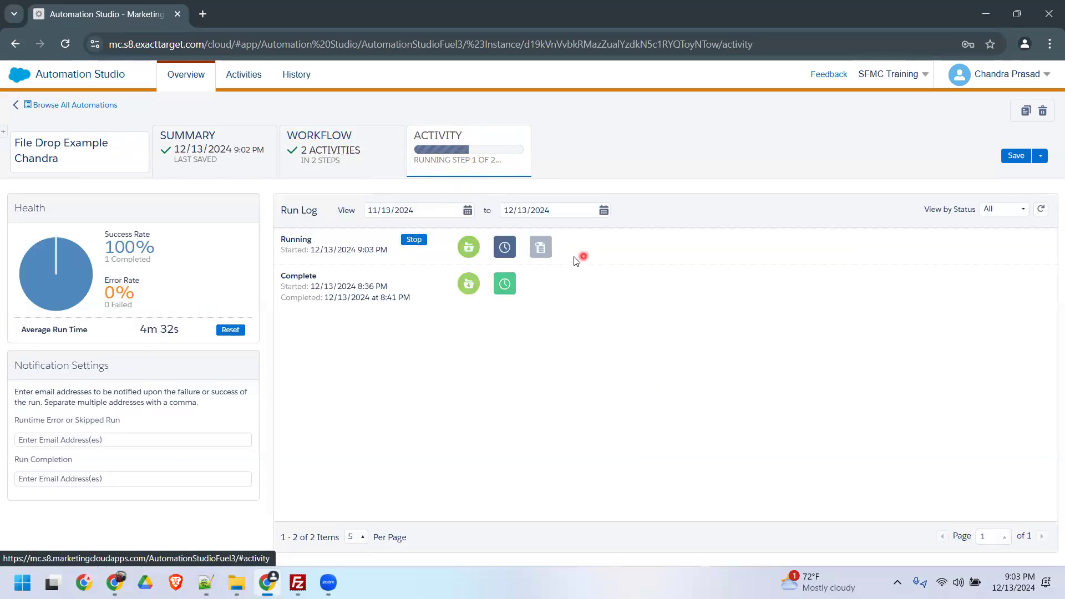
pyautogui.click(477, 160)
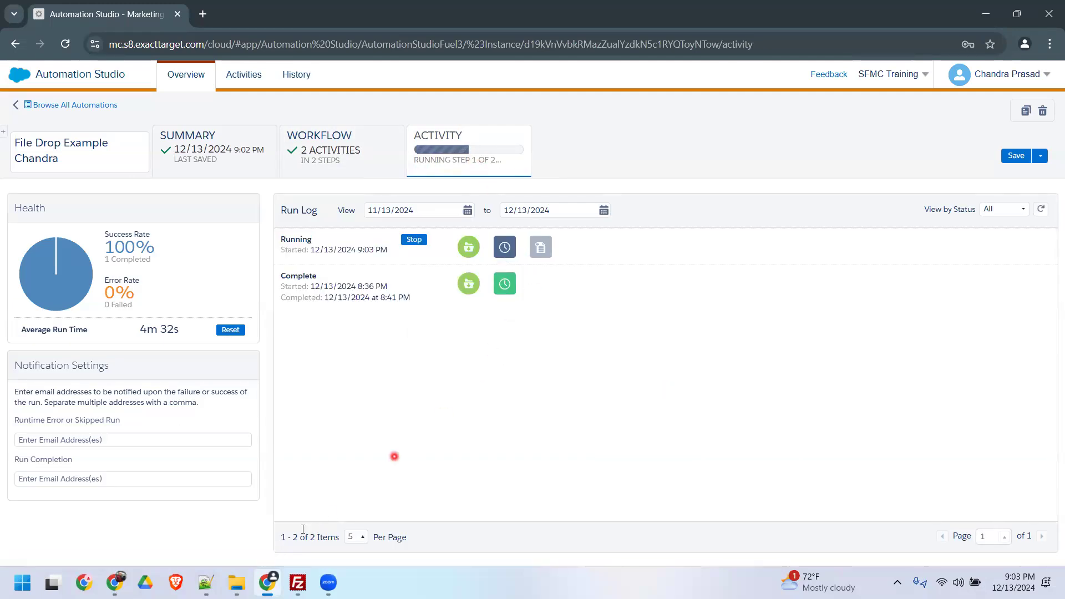
# Switch to the Notepad++ notes and highlight the NTOAbandonCart file name apart from its .csv extension.
pyautogui.click(242, 579)
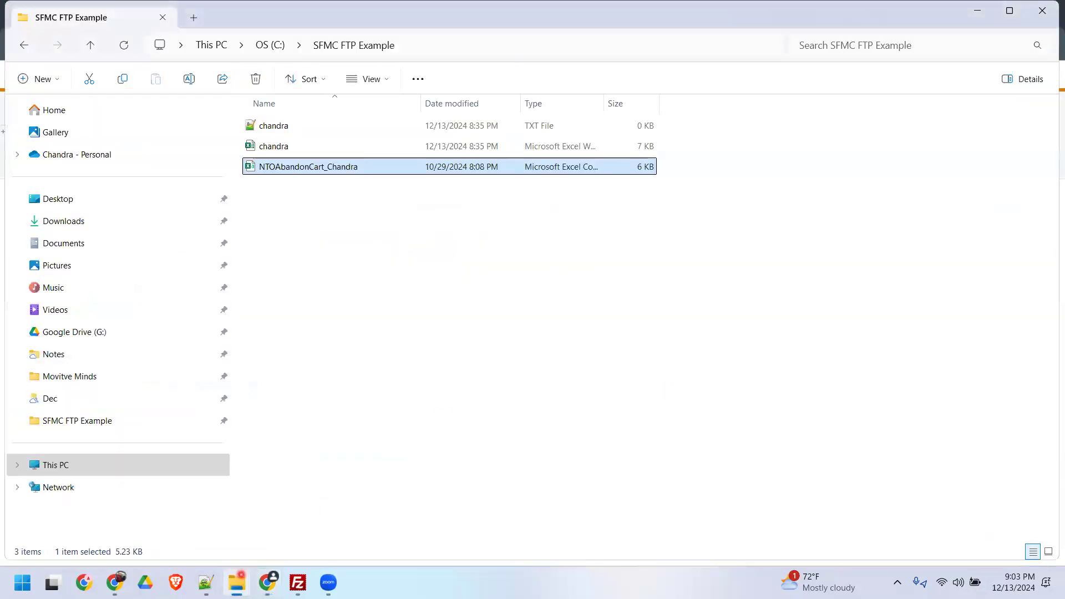
pyautogui.click(205, 582)
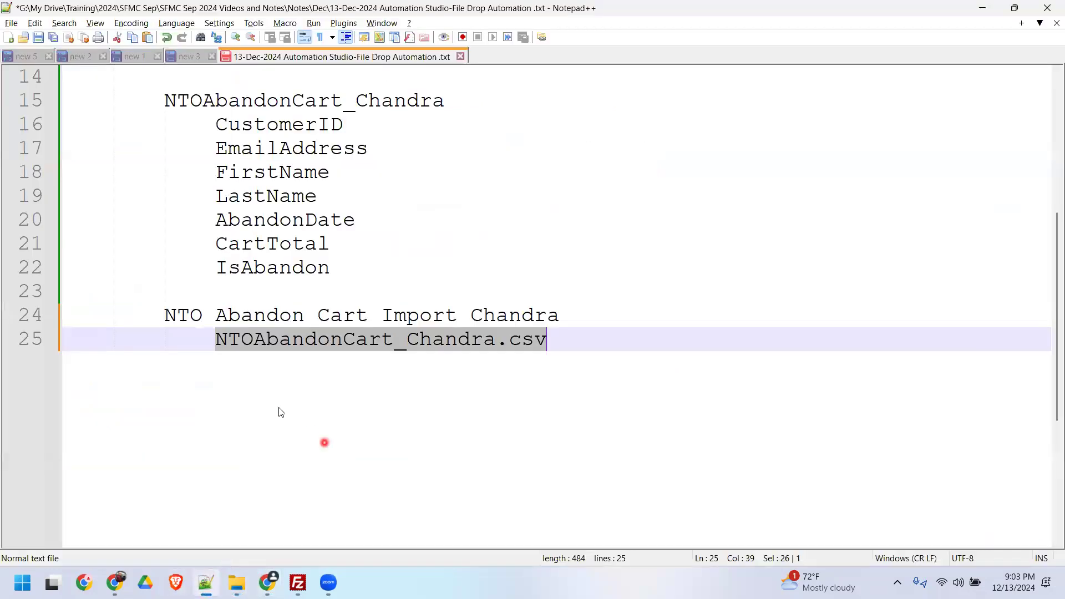
pyautogui.click(500, 341)
pyautogui.click(569, 340)
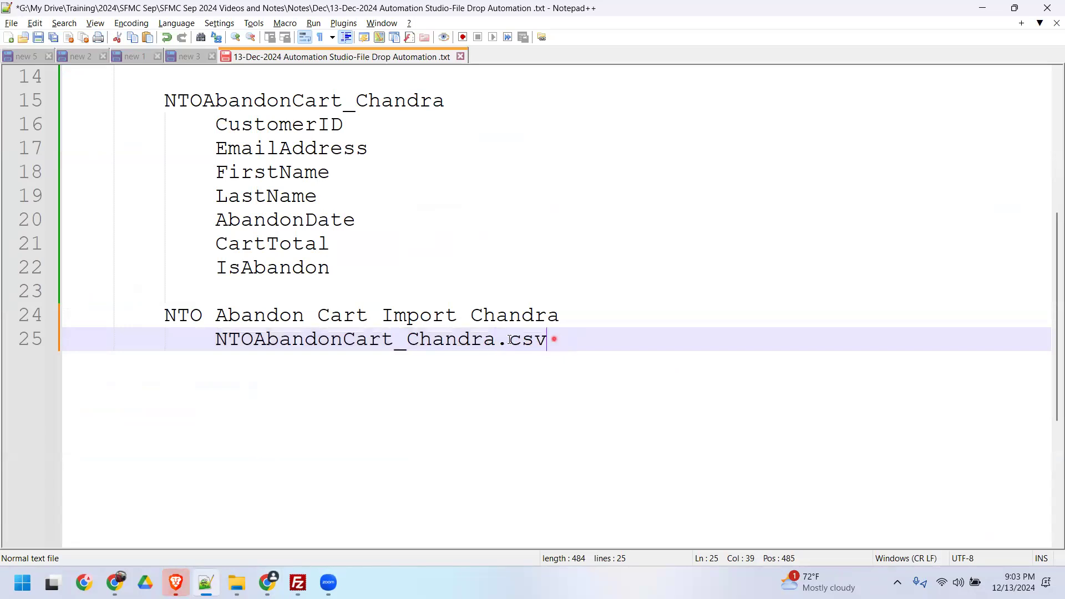
pyautogui.keyDown('shift'); pyautogui.click(498, 340); pyautogui.keyUp('shift')
pyautogui.moveTo(216, 340); pyautogui.dragTo(495, 339)
pyautogui.click(185, 582)
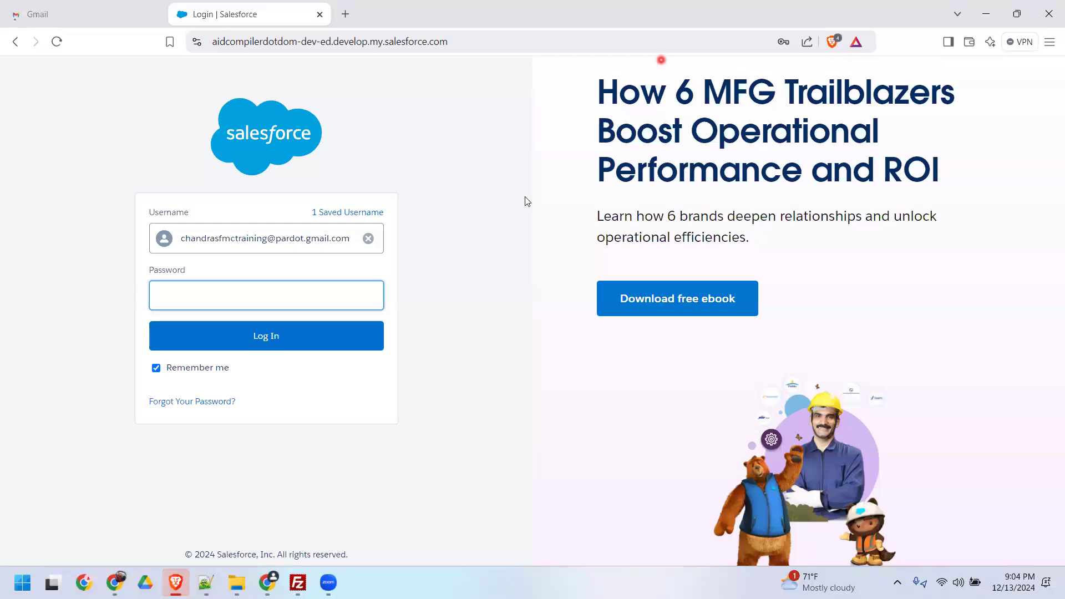
pyautogui.hotkey('alt', 'Tab')
pyautogui.click(418, 373)
pyautogui.click(298, 583)
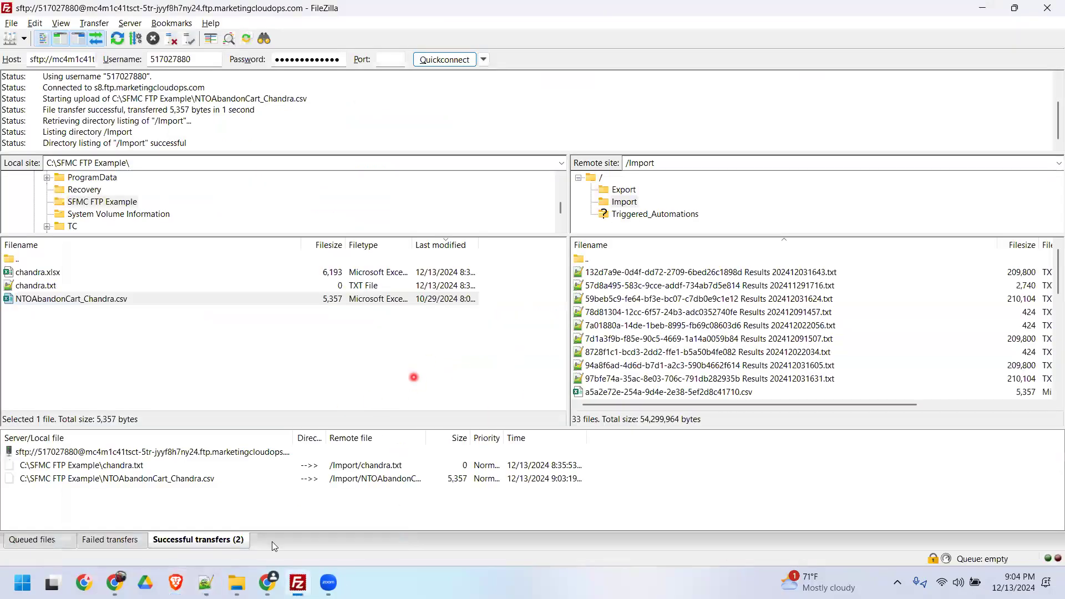
# Return to Automation Studio and keep refreshing the run log to examine the running automation's step progress.
pyautogui.click(268, 583)
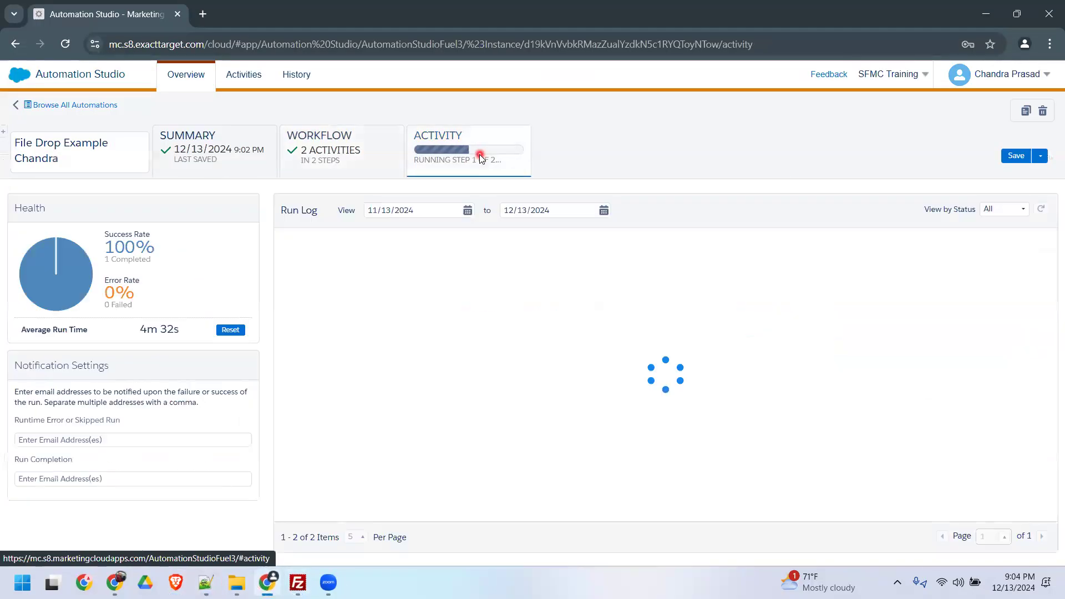
pyautogui.click(334, 161)
pyautogui.click(494, 148)
pyautogui.click(1040, 210)
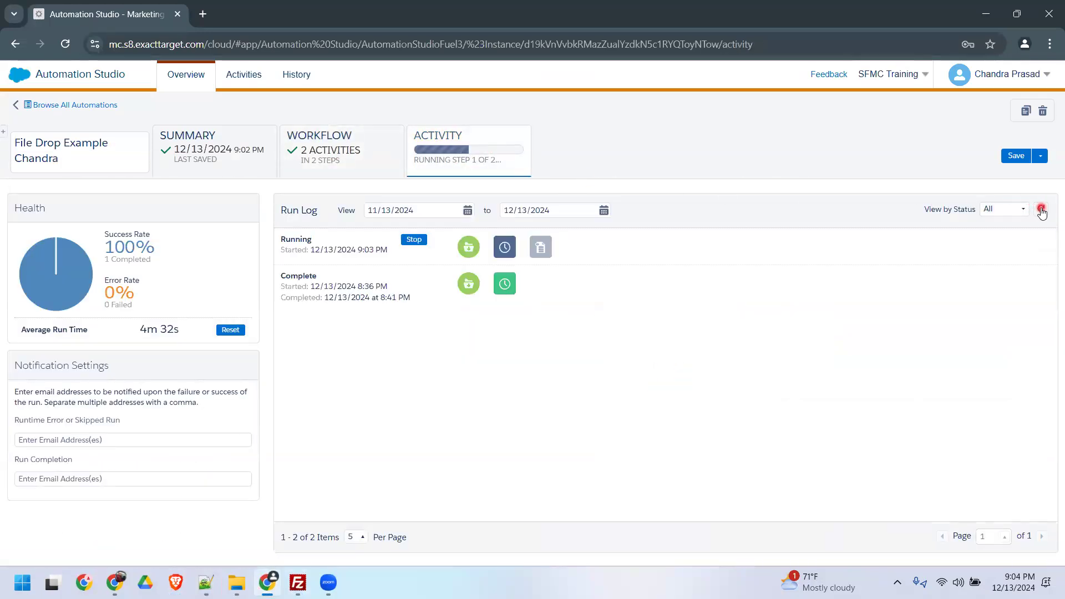
pyautogui.click(375, 154)
pyautogui.click(482, 162)
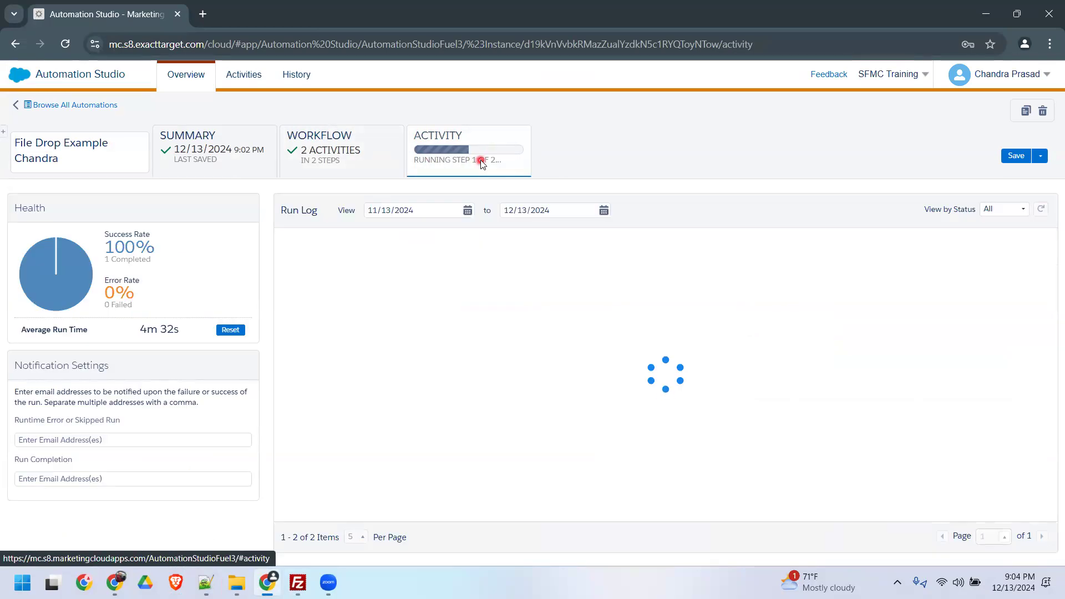
pyautogui.click(366, 167)
pyautogui.click(466, 161)
pyautogui.click(403, 170)
pyautogui.click(460, 166)
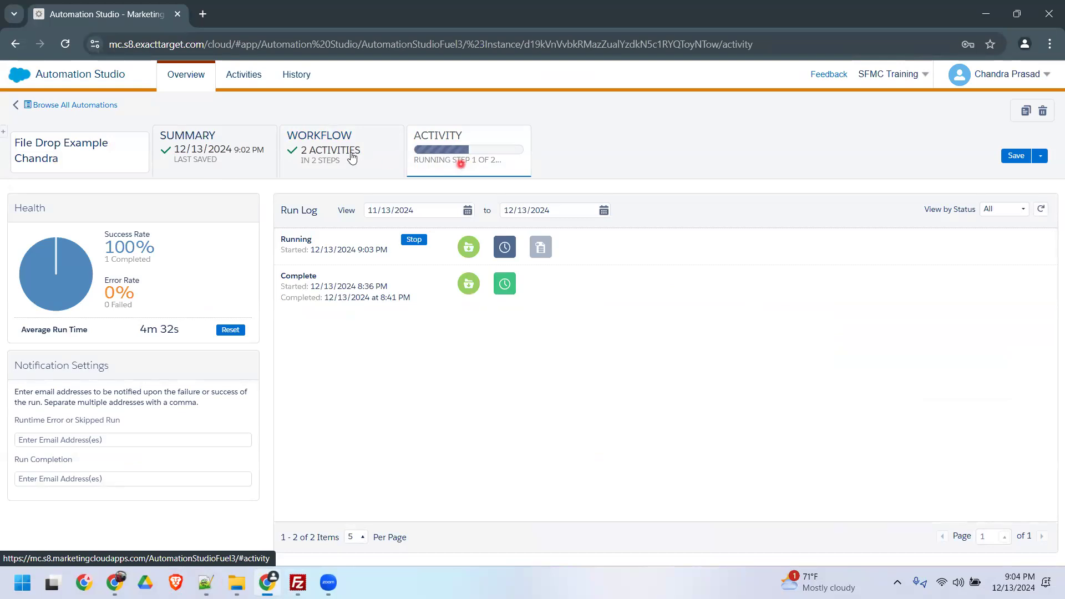
pyautogui.click(509, 153)
pyautogui.click(505, 160)
pyautogui.click(1041, 209)
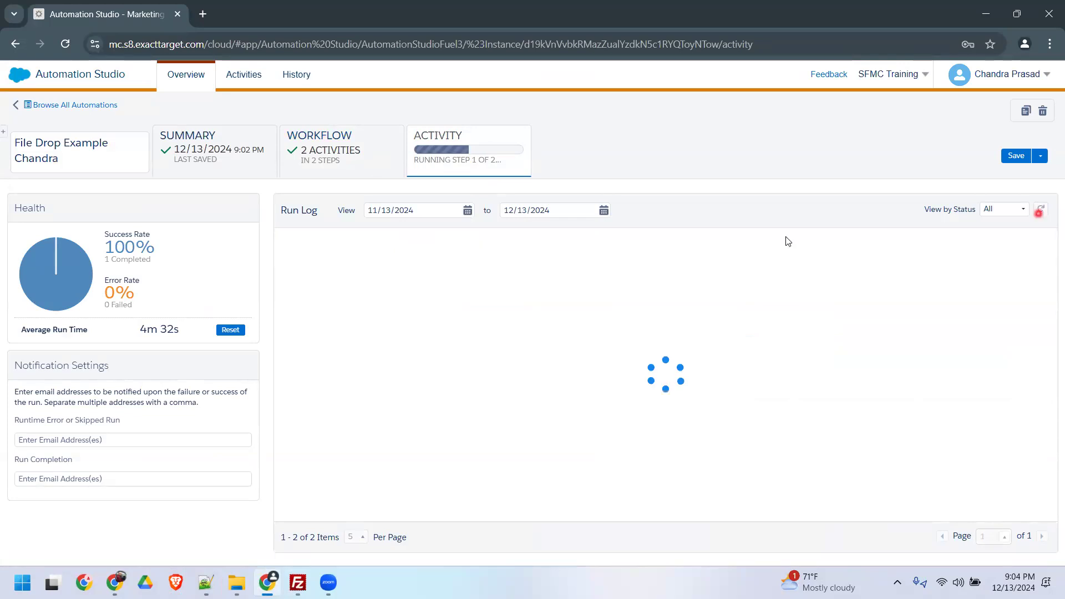
pyautogui.click(447, 157)
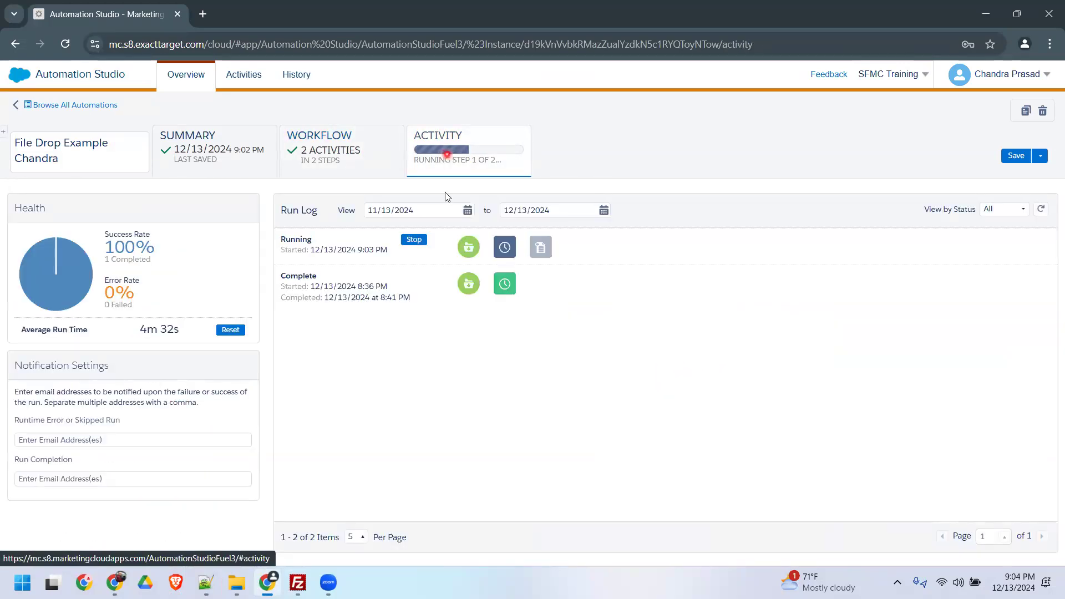
# Keep reloading the File Drop Example automation's run log to check whether the 2-minute wait step has finished.
pyautogui.click(336, 155)
pyautogui.click(449, 152)
pyautogui.click(342, 155)
pyautogui.click(480, 160)
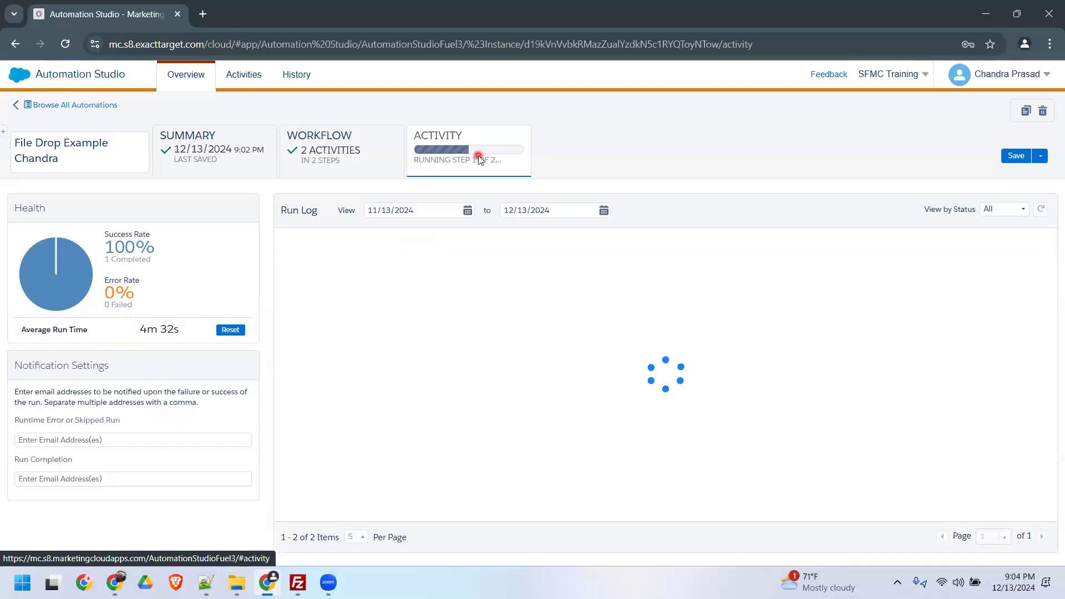
pyautogui.click(341, 154)
pyautogui.click(481, 160)
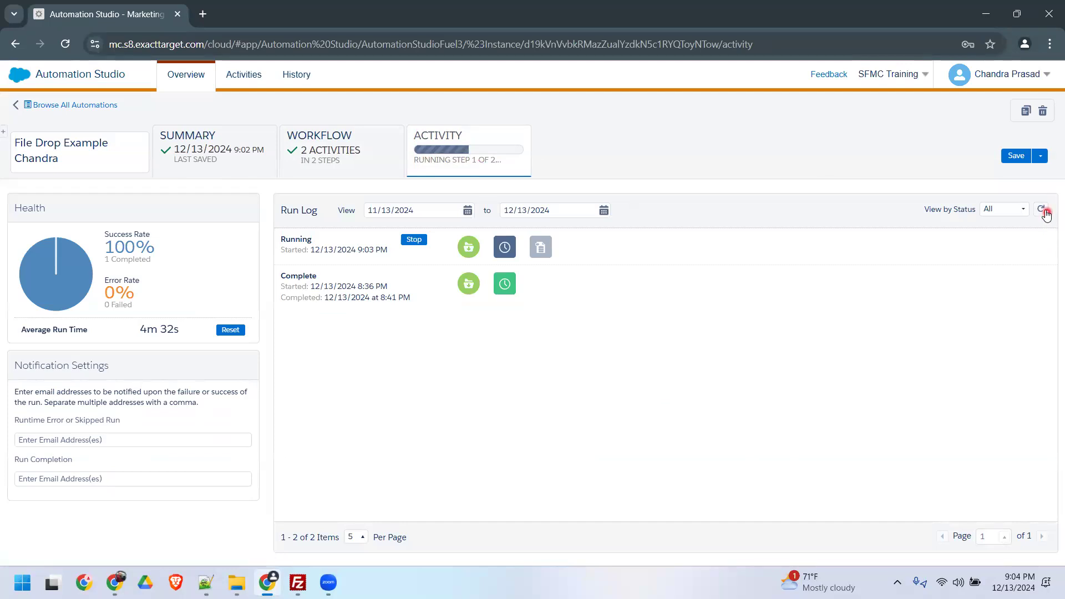
pyautogui.click(345, 160)
pyautogui.click(471, 164)
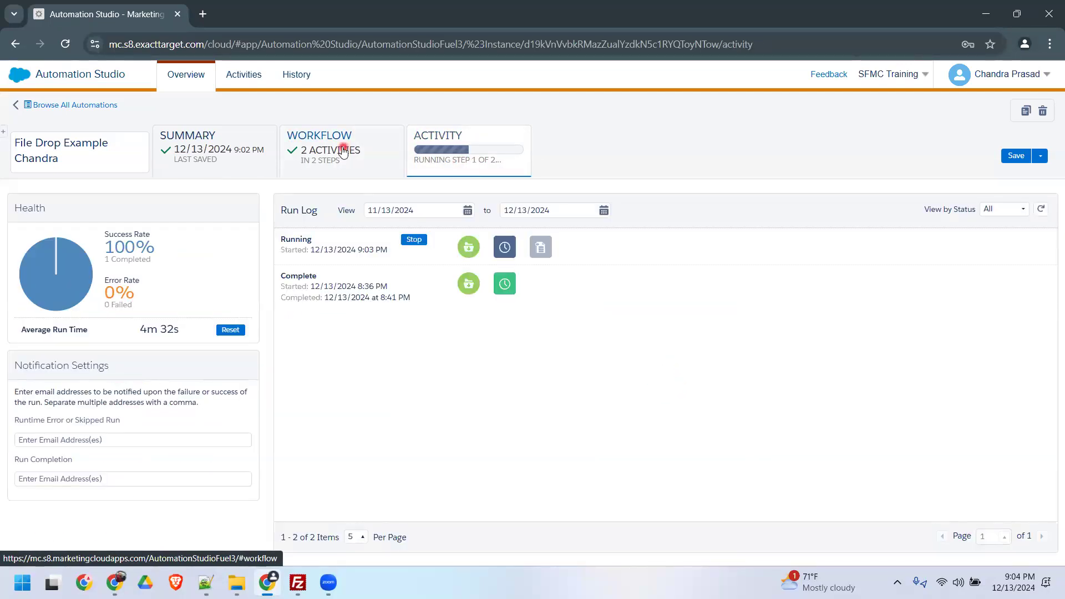
pyautogui.click(376, 153)
pyautogui.click(464, 153)
pyautogui.click(348, 149)
pyautogui.click(466, 159)
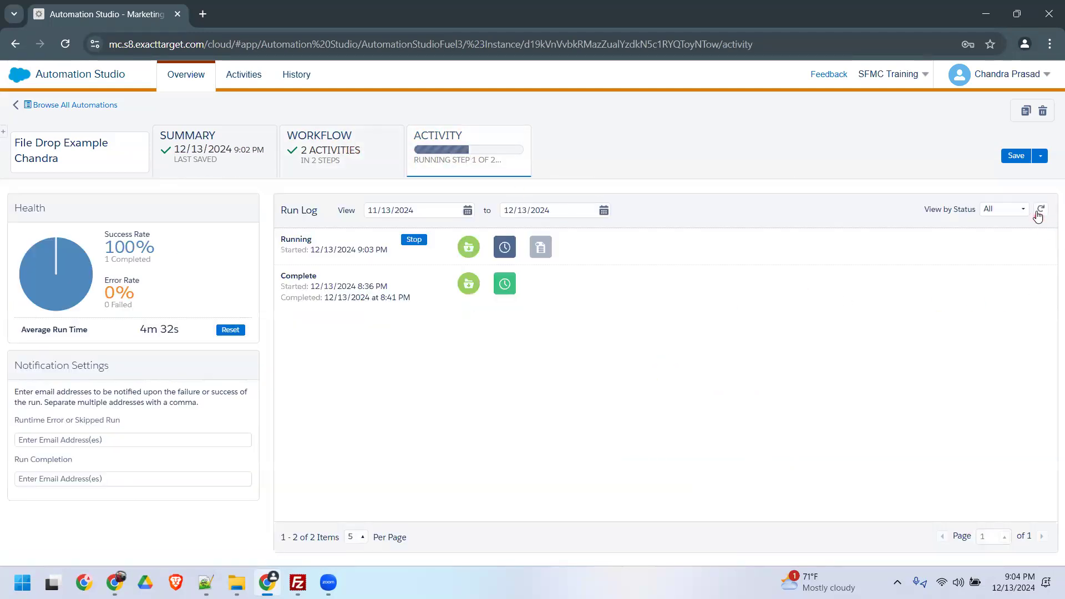
pyautogui.click(340, 150)
pyautogui.click(475, 159)
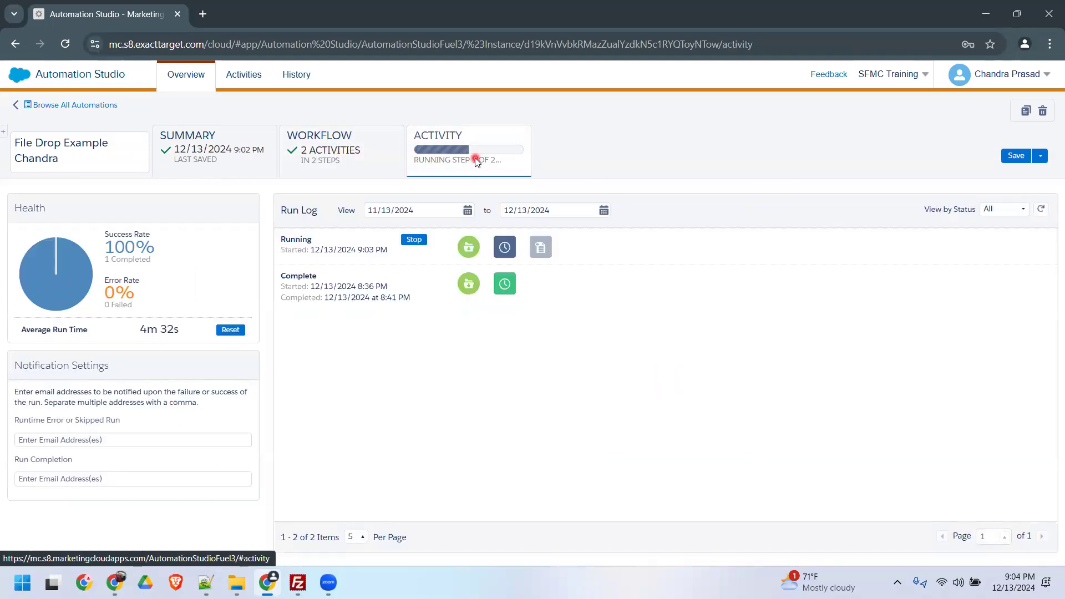
pyautogui.click(357, 160)
pyautogui.click(421, 161)
pyautogui.click(373, 172)
pyautogui.click(500, 161)
pyautogui.click(1043, 212)
pyautogui.click(477, 161)
pyautogui.click(398, 162)
pyautogui.click(421, 162)
pyautogui.click(306, 151)
pyautogui.click(509, 161)
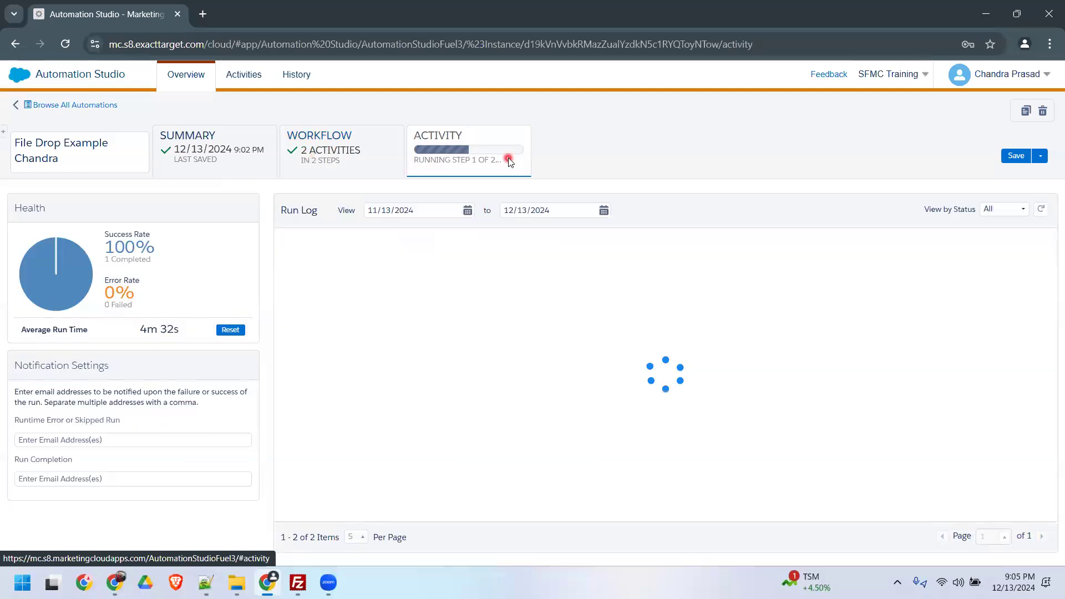
pyautogui.click(1041, 209)
pyautogui.click(348, 160)
pyautogui.click(466, 161)
# Try to save the automation's workflow during its run, return to its run log and dismiss the notification.
pyautogui.click(352, 146)
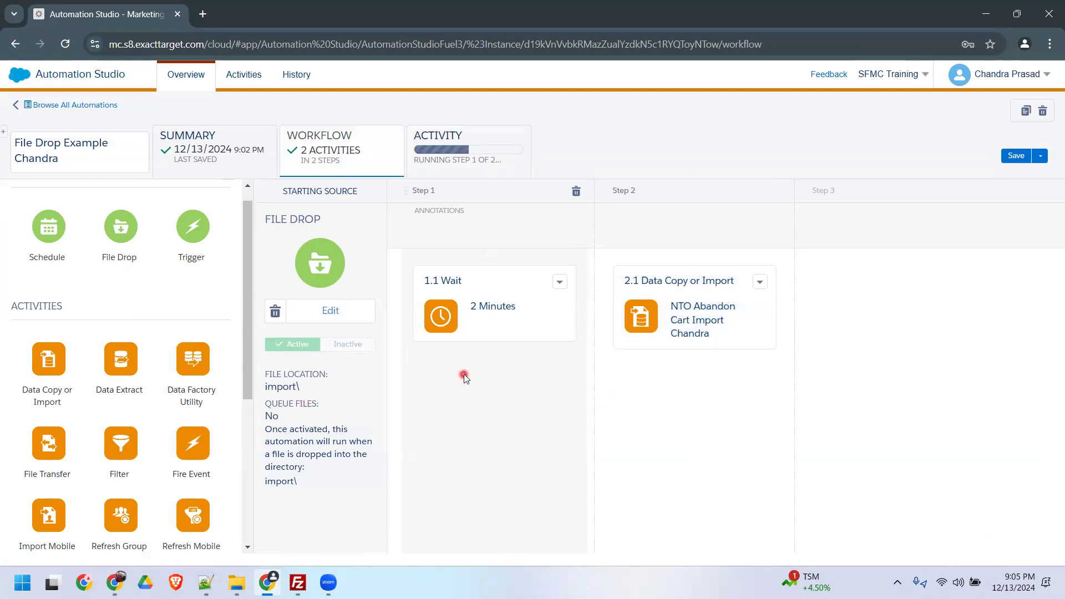
pyautogui.click(1016, 155)
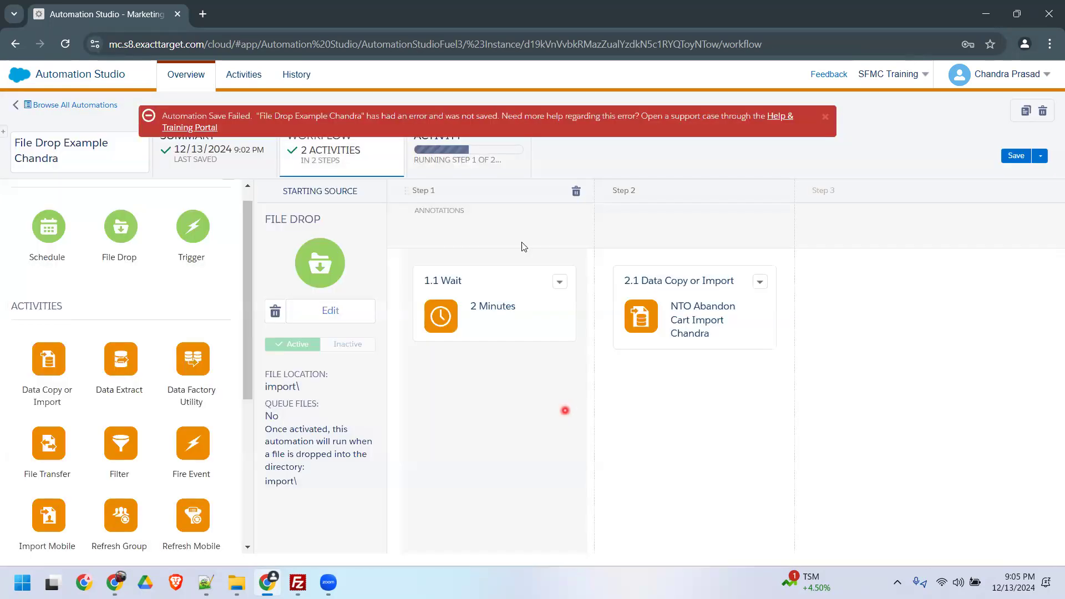
pyautogui.click(464, 161)
pyautogui.click(395, 165)
pyautogui.click(464, 161)
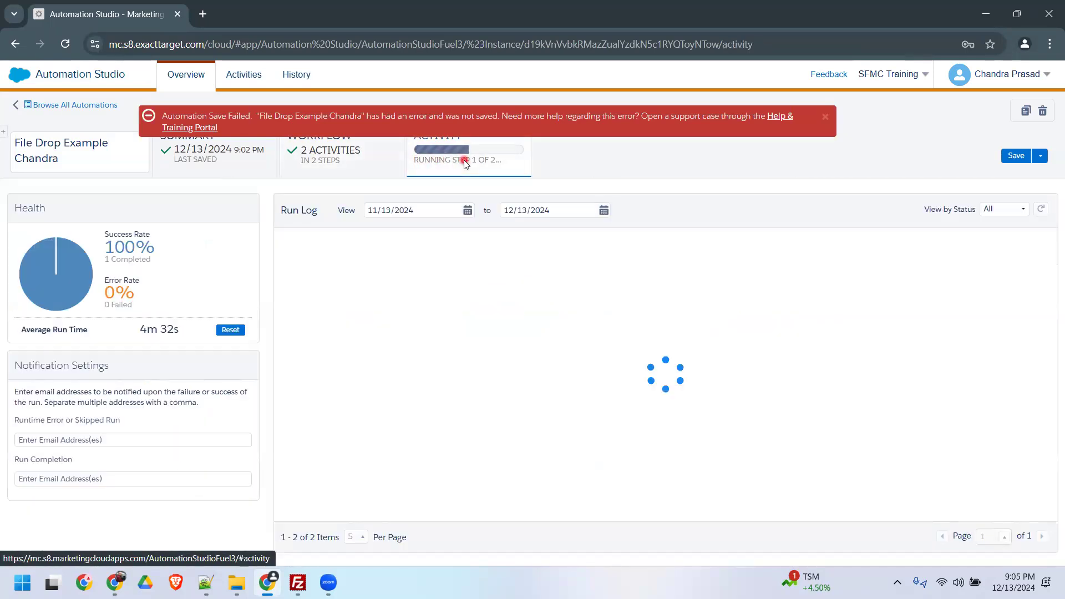
pyautogui.click(826, 122)
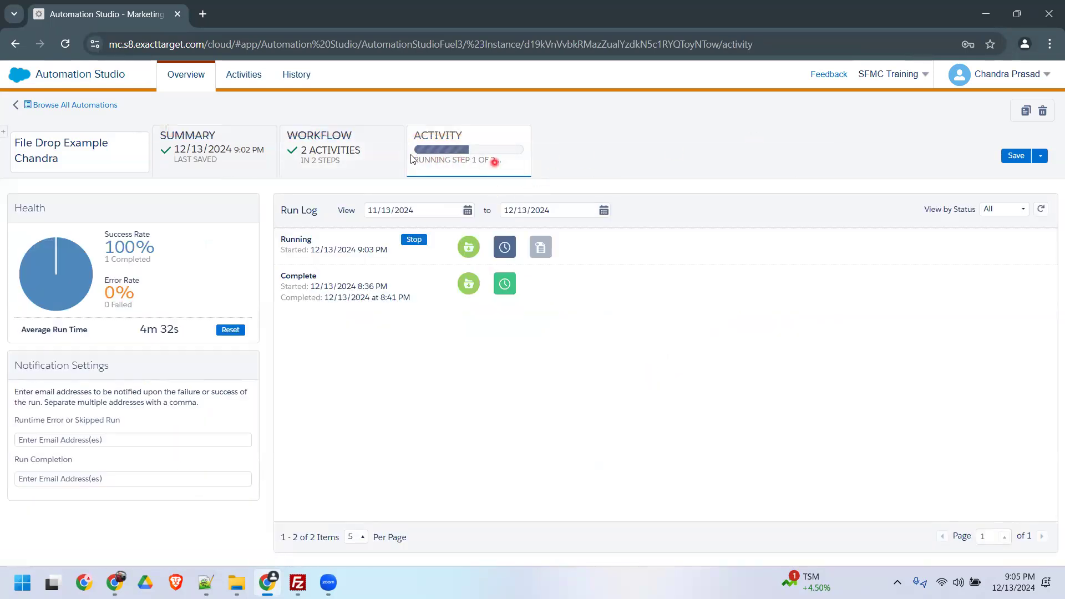
# Monitor the current run by repeatedly refreshing the run log and examine whether it has moved on to the import step.
pyautogui.click(385, 152)
pyautogui.click(447, 155)
pyautogui.click(338, 167)
pyautogui.click(465, 165)
pyautogui.click(1041, 209)
pyautogui.click(444, 160)
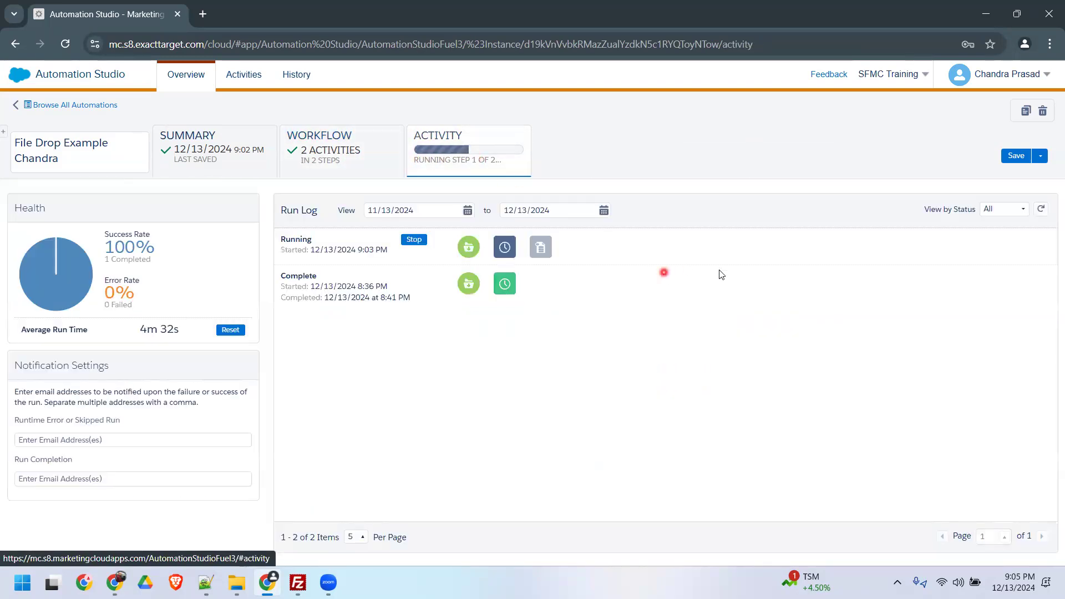
pyautogui.click(1041, 209)
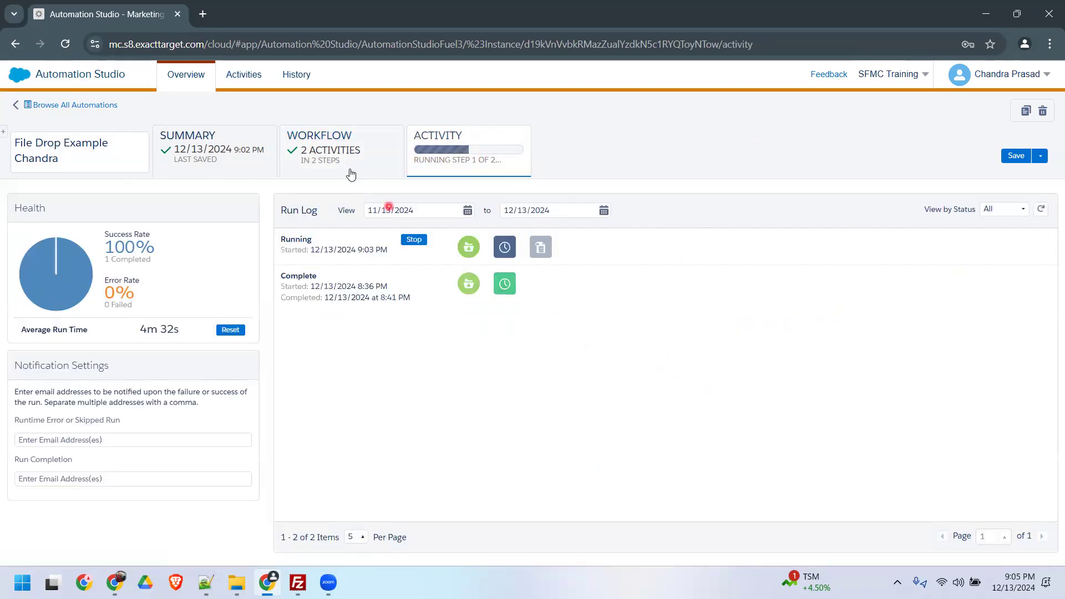
pyautogui.click(473, 165)
pyautogui.click(1041, 209)
pyautogui.click(333, 161)
pyautogui.click(467, 160)
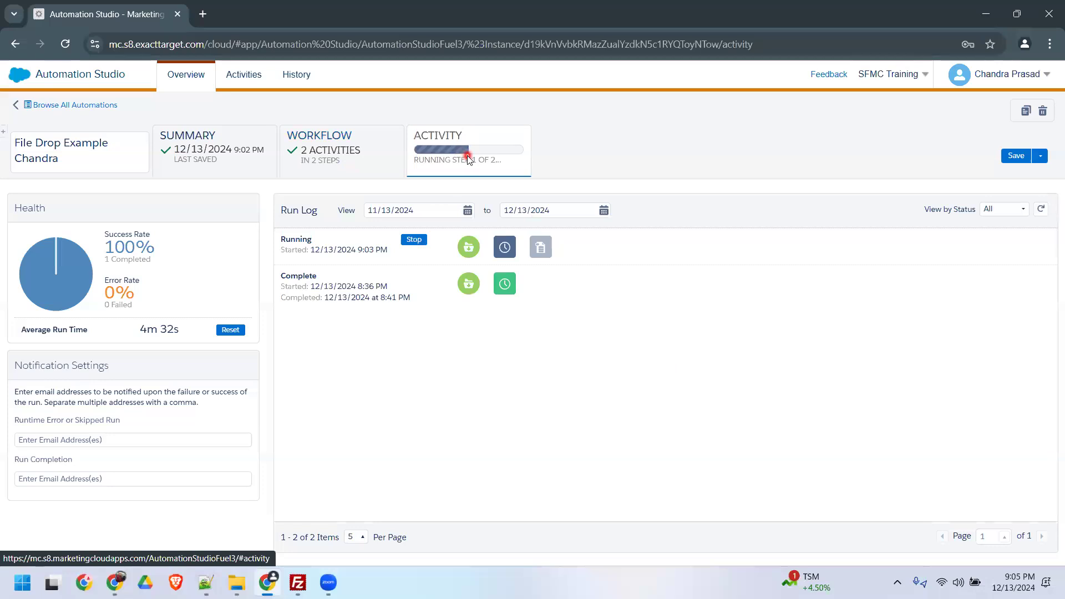
pyautogui.click(337, 164)
pyautogui.click(423, 163)
pyautogui.click(1041, 209)
pyautogui.click(353, 165)
pyautogui.click(447, 152)
pyautogui.click(1042, 209)
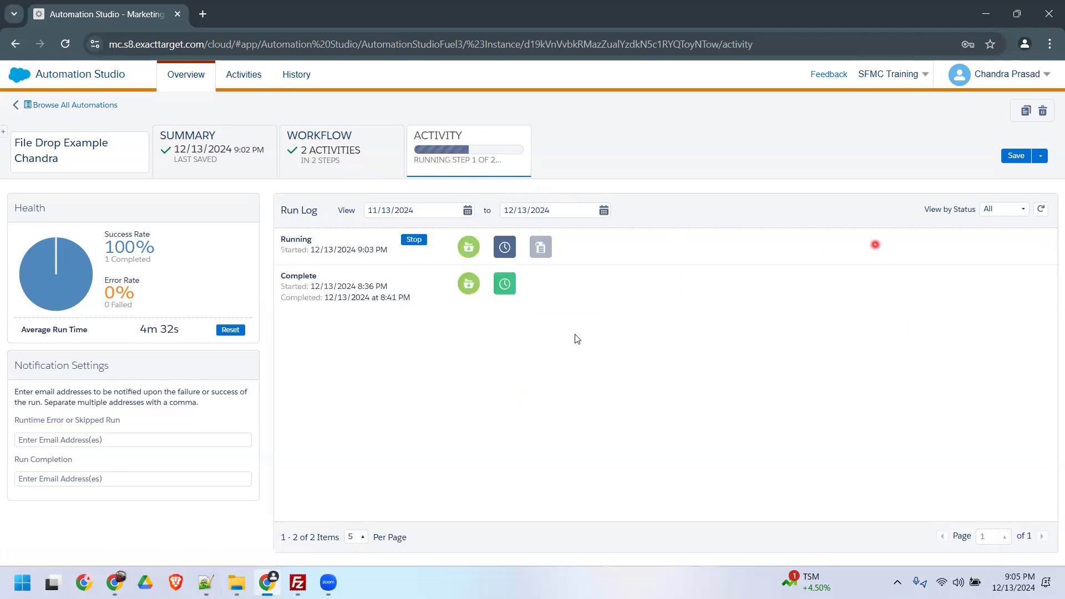
# Go back to the list of all automations and open Email Studio in a separate browser tab placed before Automation Studio.
pyautogui.click(58, 107)
pyautogui.moveTo(9, 79)
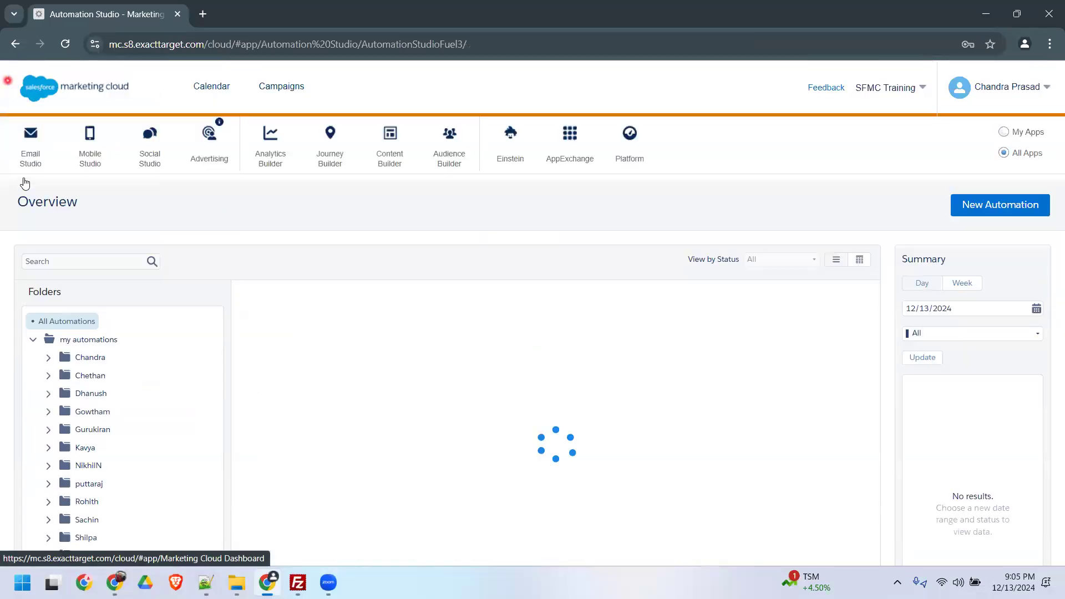
pyautogui.moveTo(31, 153)
pyautogui.rightClick(28, 201)
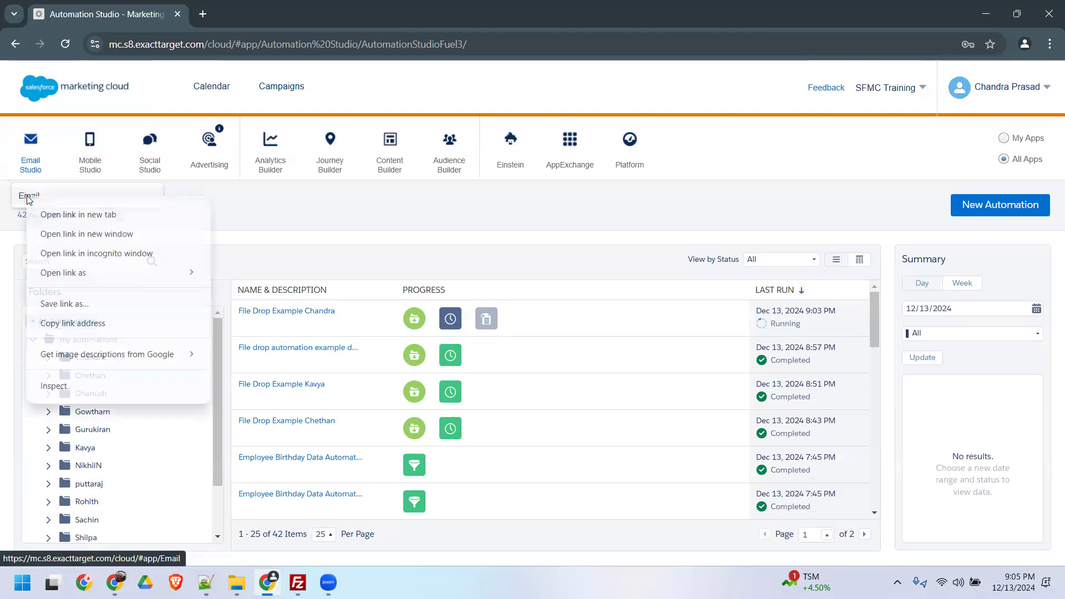
pyautogui.click(50, 211)
pyautogui.moveTo(280, 11); pyautogui.dragTo(112, 17)
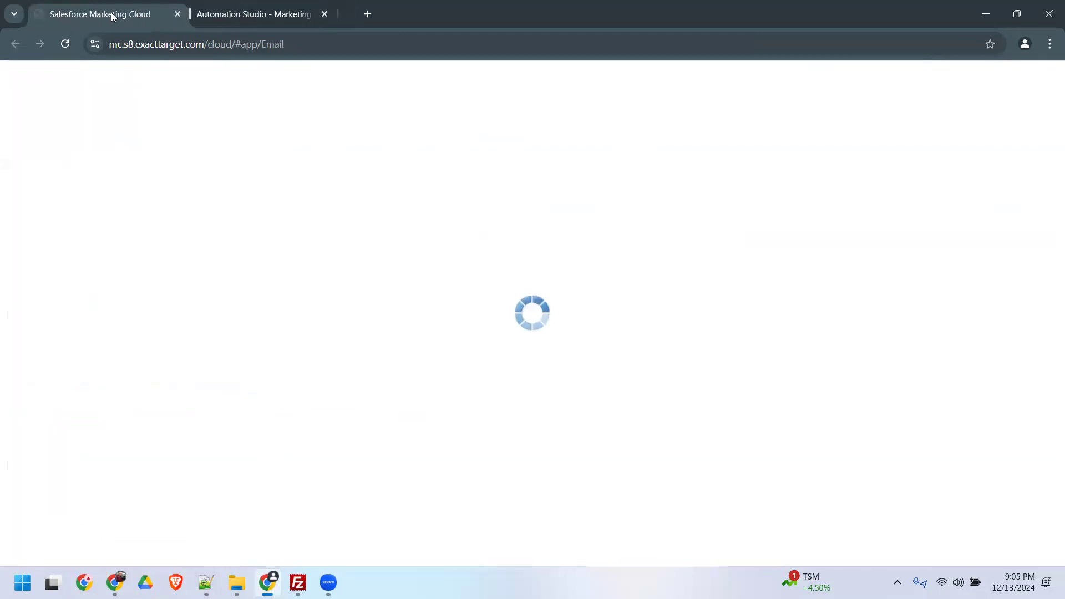
pyautogui.click(274, 11)
pyautogui.click(116, 18)
pyautogui.click(235, 13)
# Reopen the File Drop Example automation and refresh its run log until the import step's final status can be checked.
pyautogui.moveTo(271, 222); pyautogui.dragTo(269, 241)
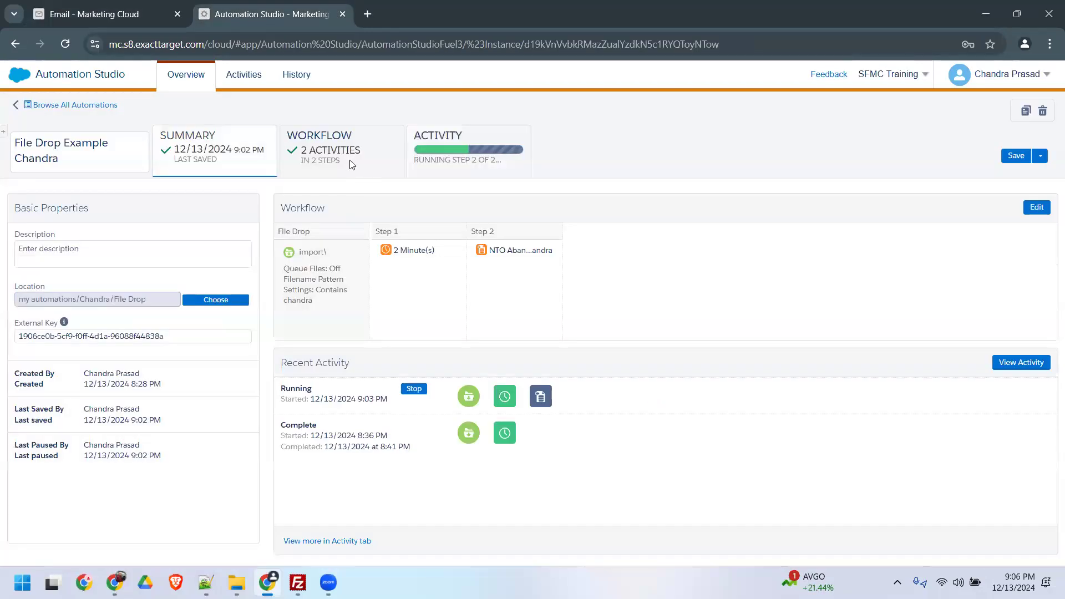
pyautogui.click(351, 166)
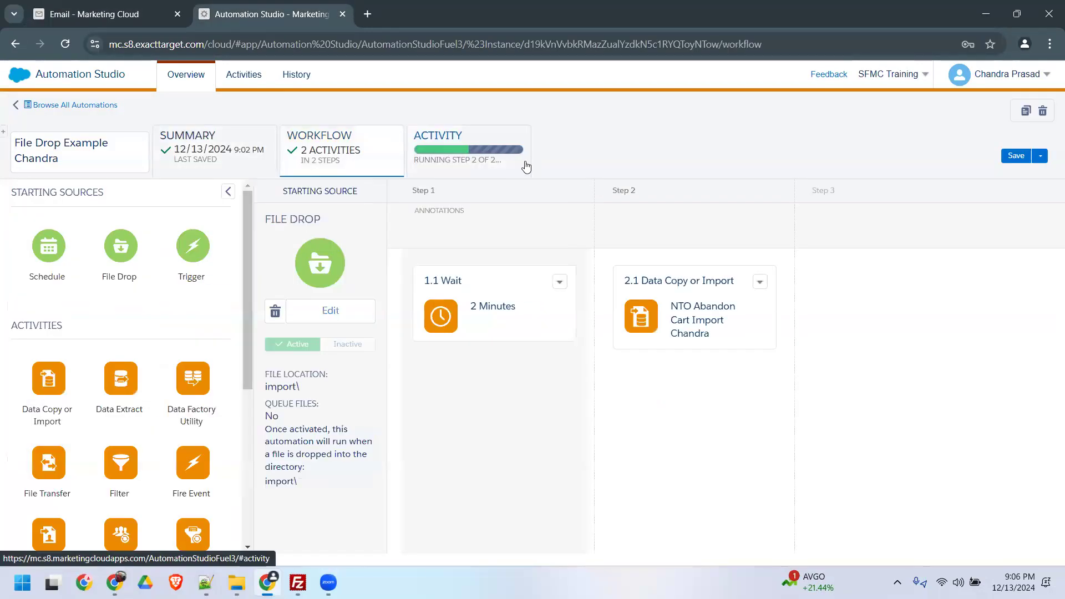
pyautogui.click(526, 167)
pyautogui.click(1041, 209)
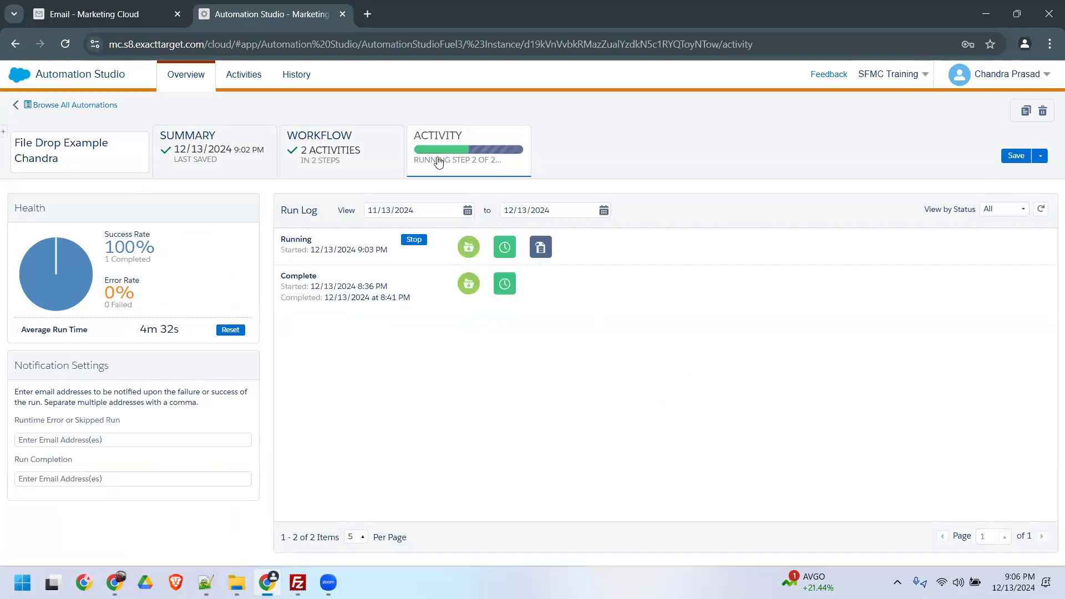
pyautogui.click(1041, 210)
pyautogui.click(336, 155)
pyautogui.click(460, 160)
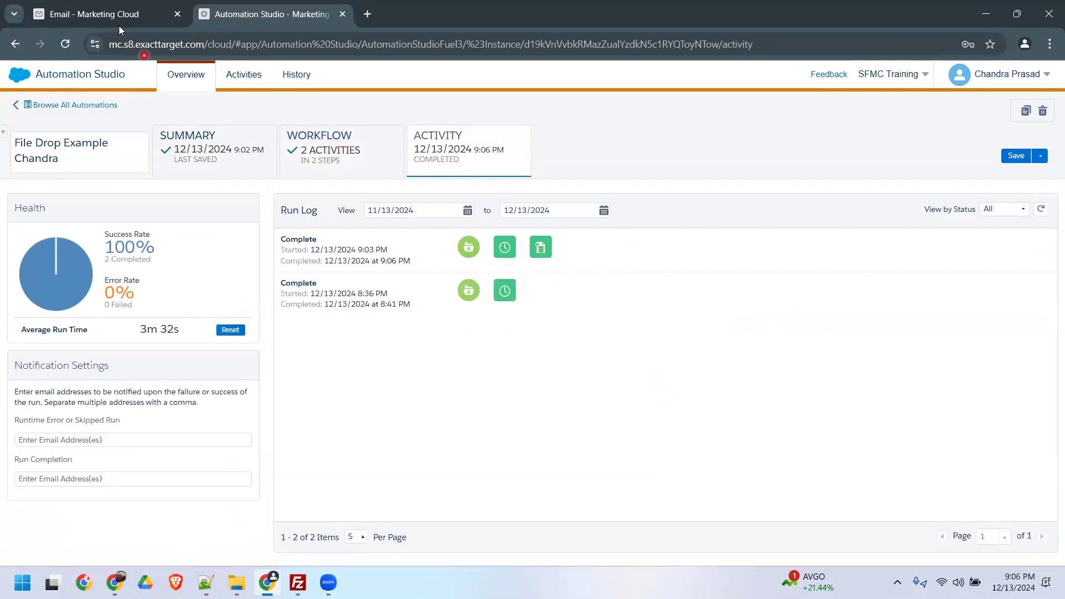
# Switch to Email Studio and open the NTOAbandonCart data extension in the NTO folder, checking its record count.
pyautogui.click(100, 20)
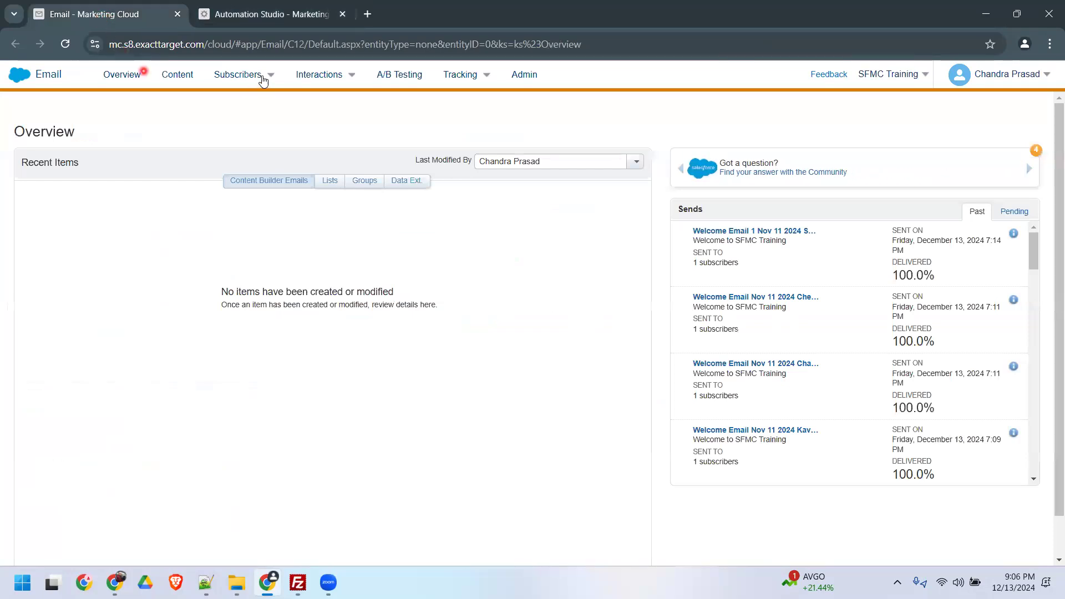
pyautogui.moveTo(239, 75)
pyautogui.click(235, 198)
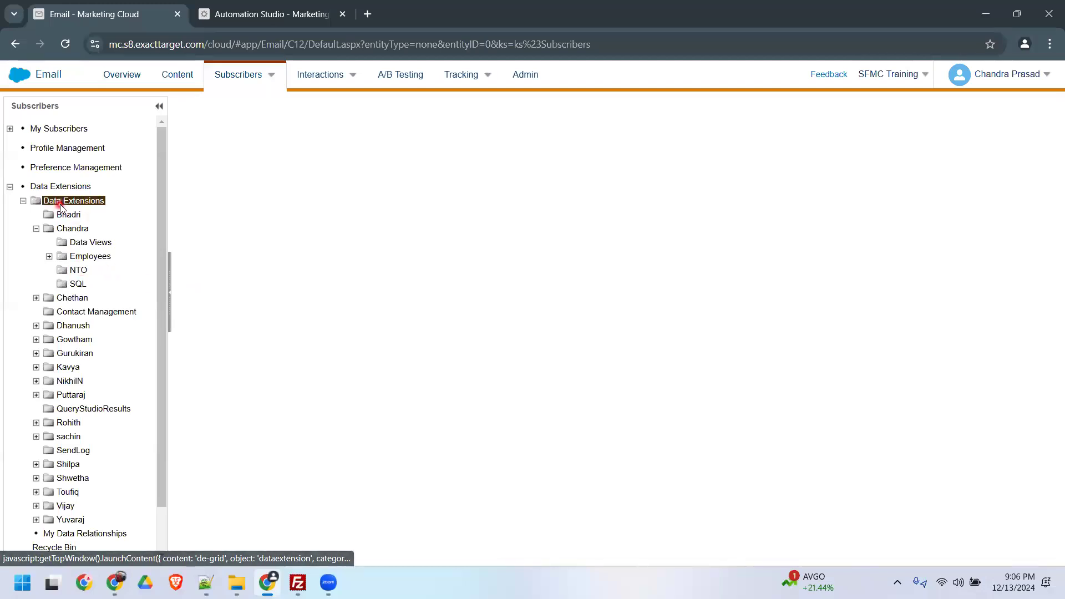
pyautogui.click(79, 270)
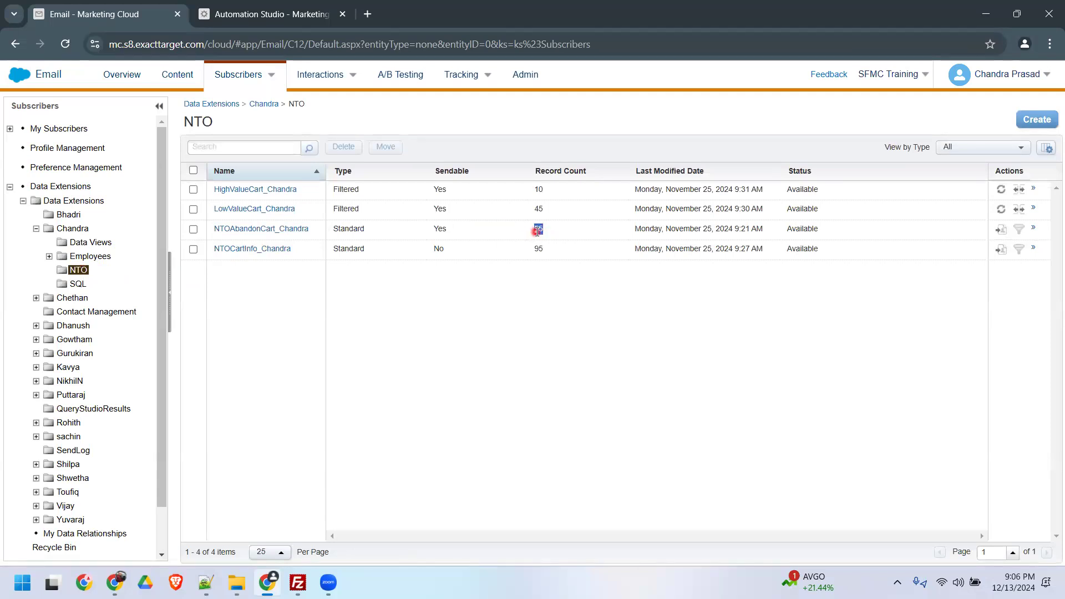
pyautogui.click(272, 230)
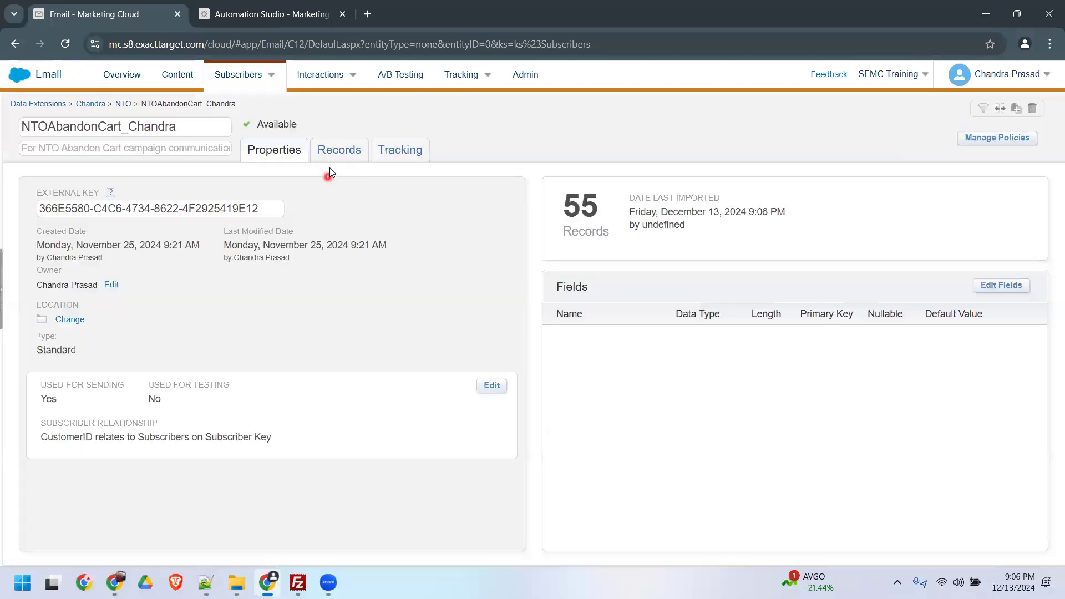
# Open the records of the NTOAbandonCart data extension and try to clear its data.
pyautogui.click(335, 149)
pyautogui.click(1016, 189)
pyautogui.click(642, 227)
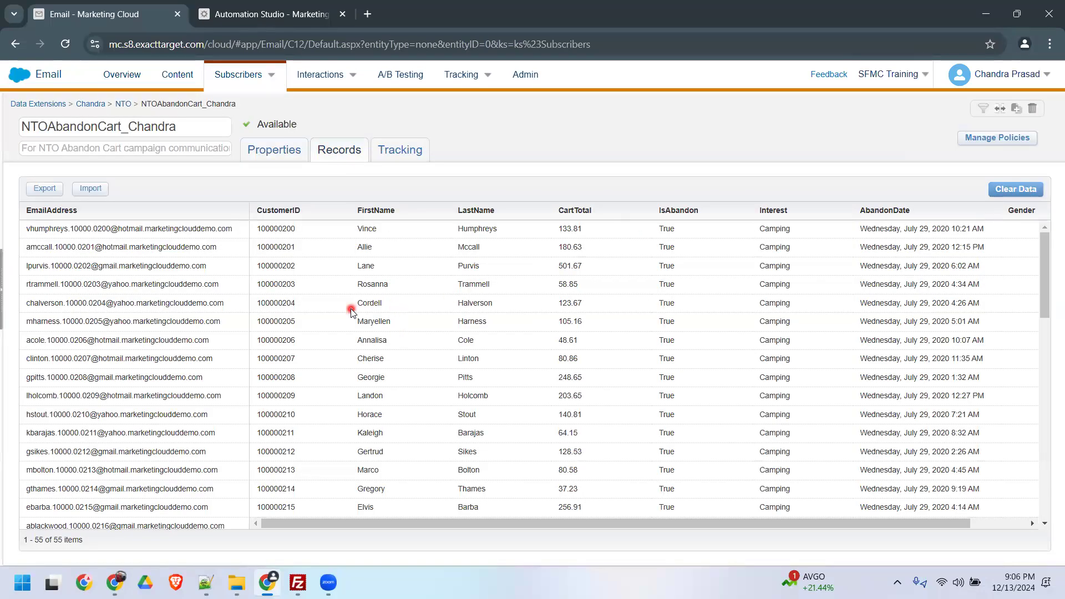
# Return to Automation Studio, open the File Drop Example automation's workflow and save it.
pyautogui.click(280, 16)
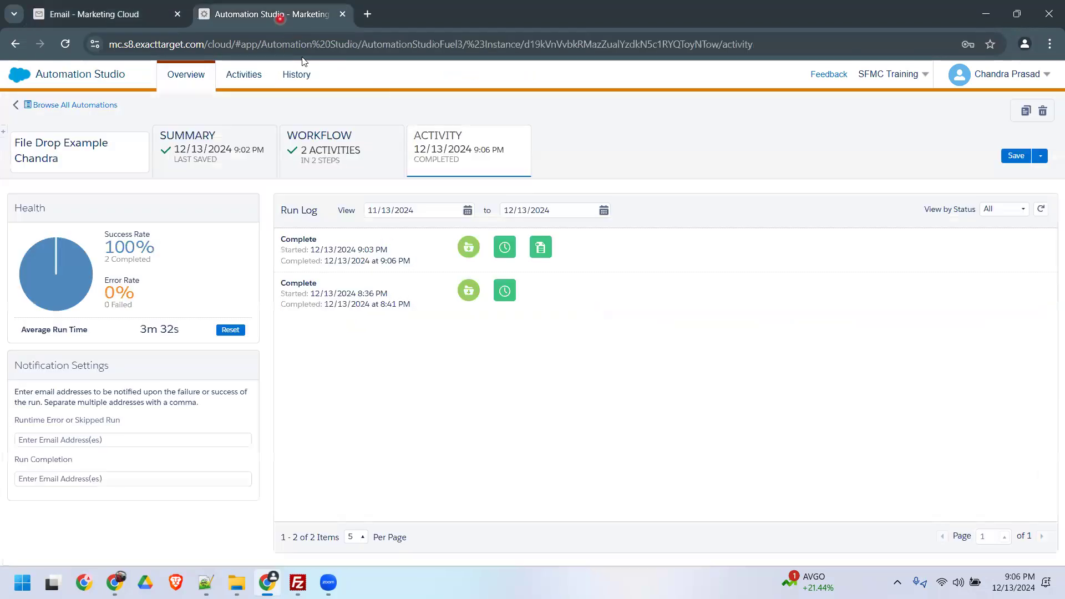
pyautogui.click(337, 162)
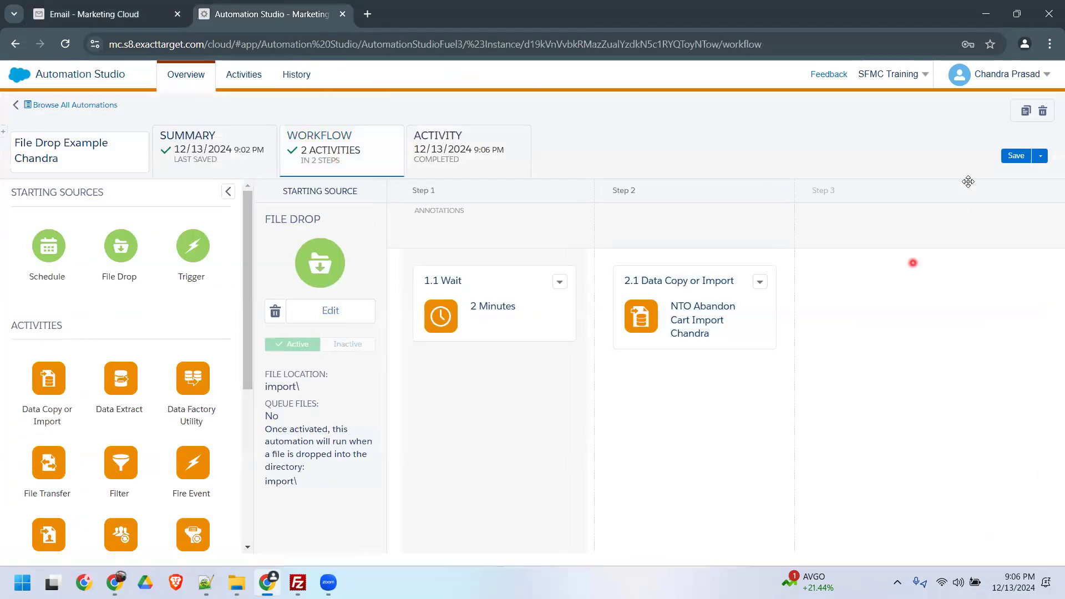
pyautogui.click(1017, 156)
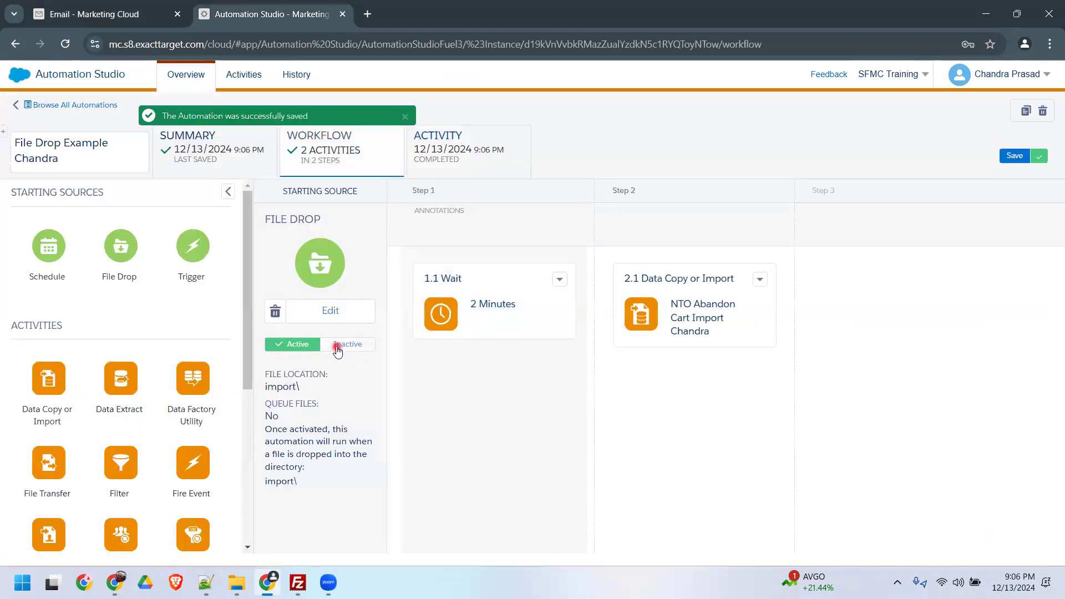
# Set the file drop starting source to inactive and delete Step 1 with the 2-minute Wait activity.
pyautogui.click(338, 350)
pyautogui.click(650, 218)
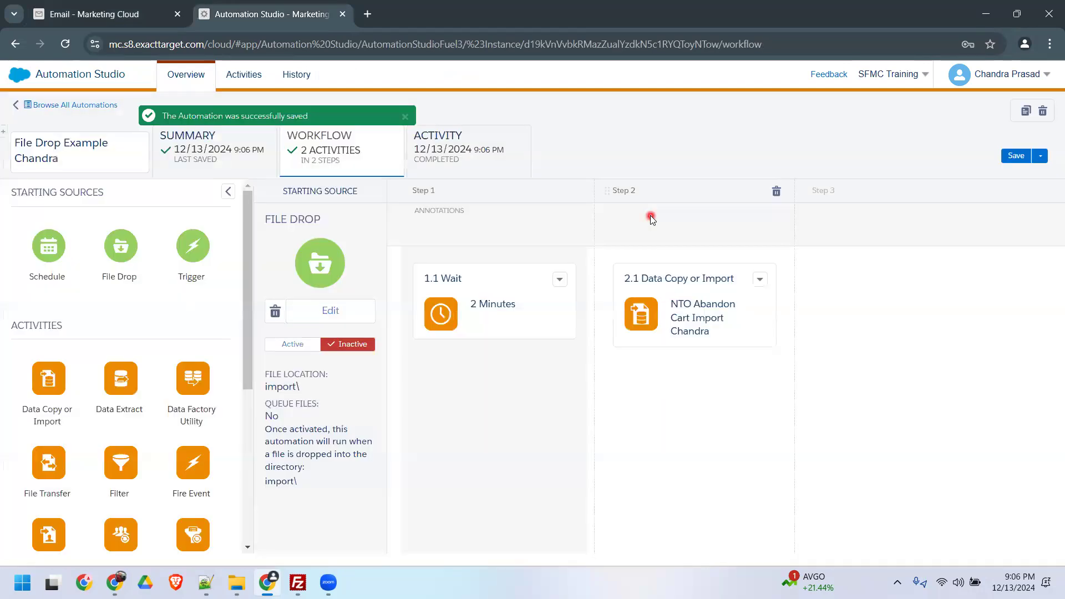
pyautogui.click(575, 191)
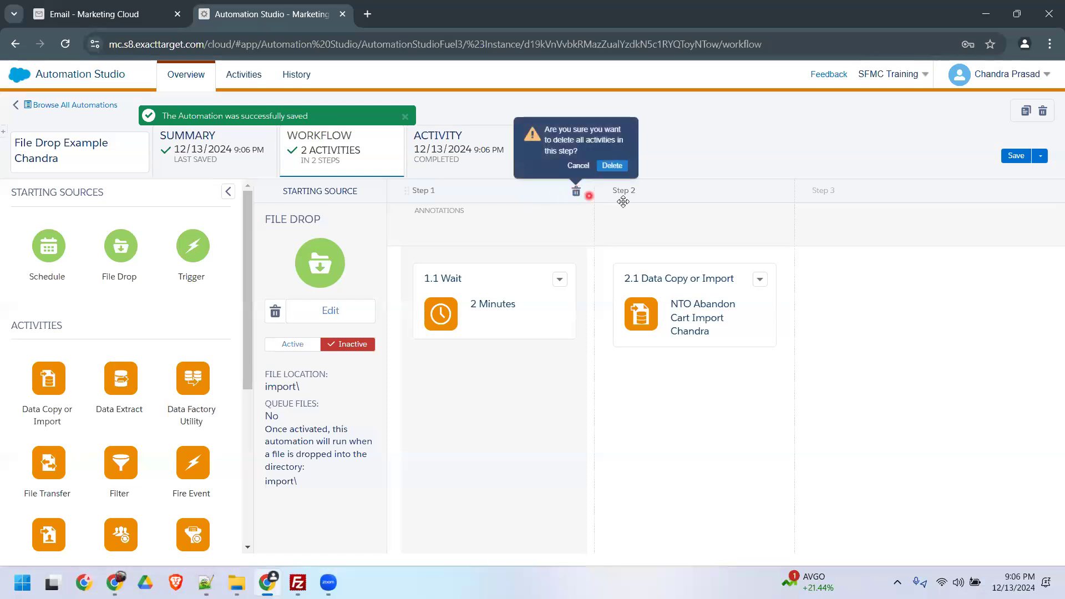
pyautogui.click(612, 166)
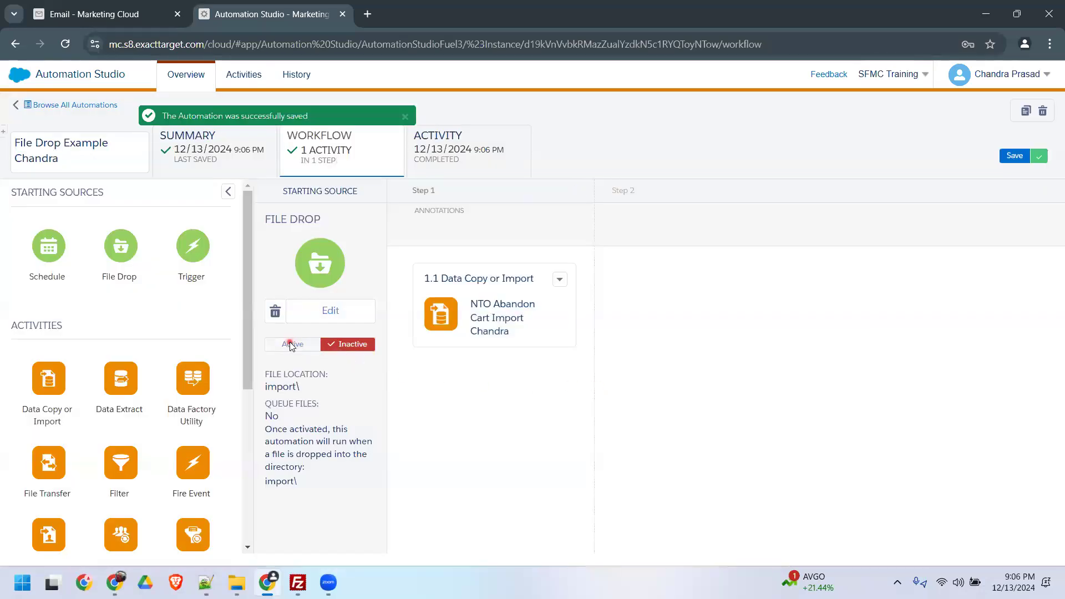
# Reactivate the file drop for the import directory and save the automation with only the NTO Abandon Cart import activity.
pyautogui.click(291, 345)
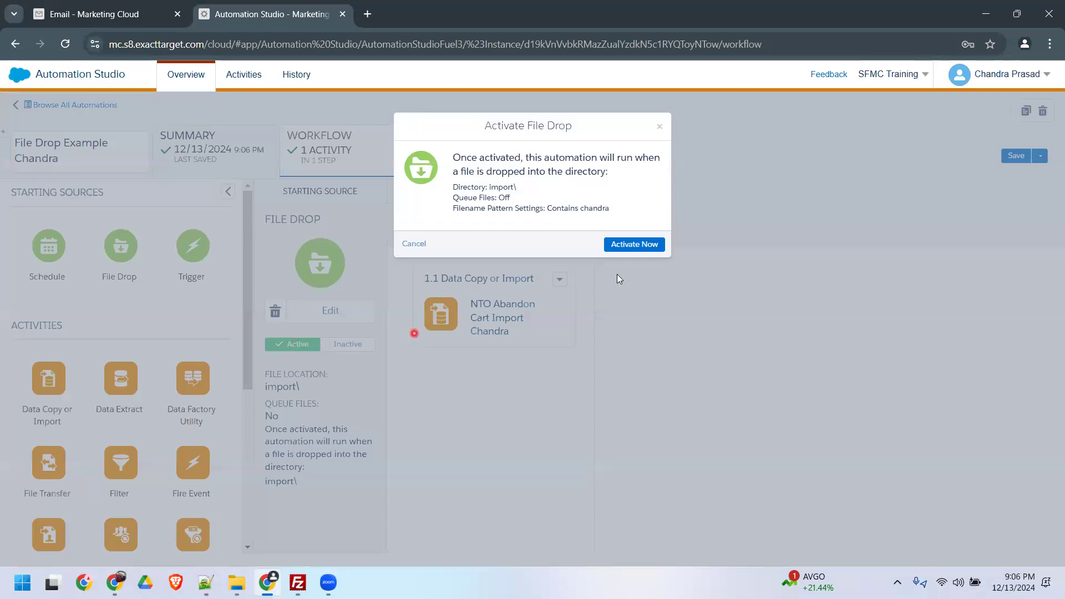
pyautogui.click(633, 243)
pyautogui.click(1008, 161)
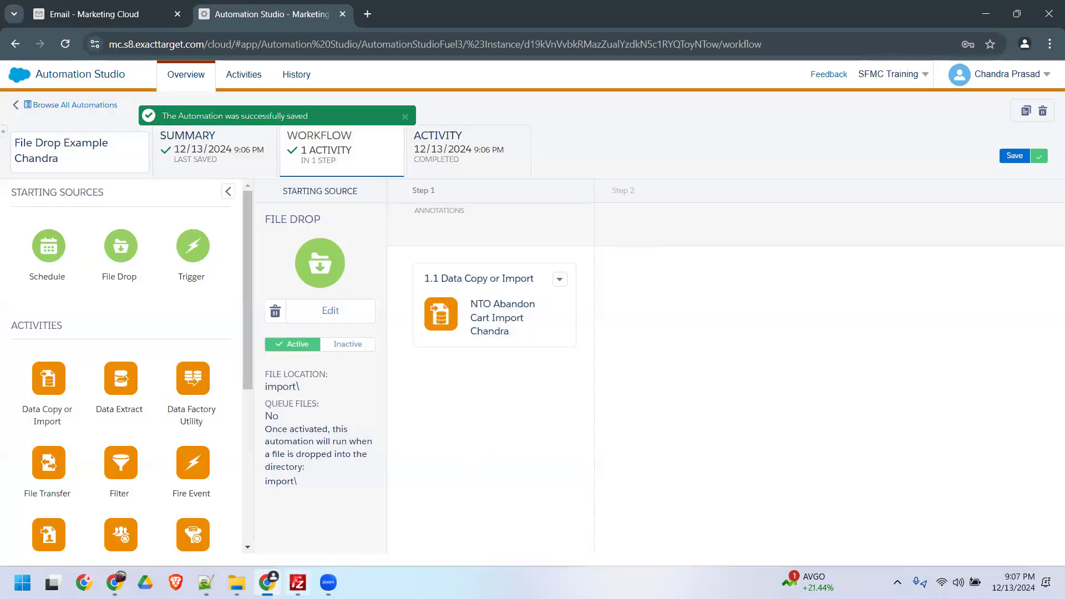
# Switch to FileZilla, upload chandra.xlsx from the SFMC FTP Example folder to the remote /Import directory, and return to Automation Studio.
pyautogui.click(303, 580)
pyautogui.click(58, 275)
pyautogui.moveTo(57, 276); pyautogui.dragTo(53, 283)
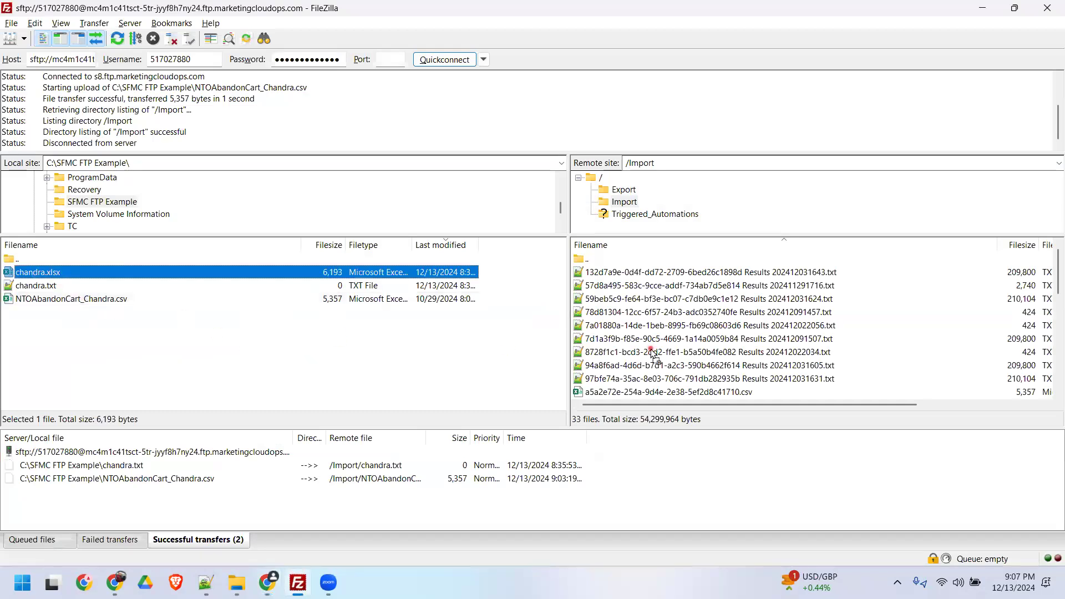
pyautogui.moveTo(652, 354); pyautogui.dragTo(652, 354)
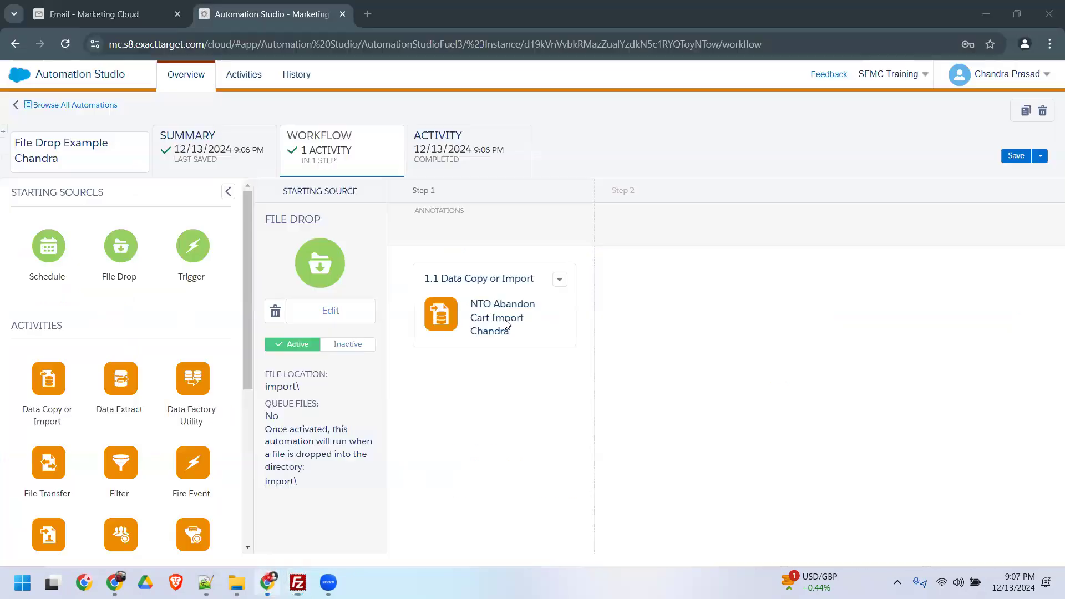
pyautogui.click(267, 583)
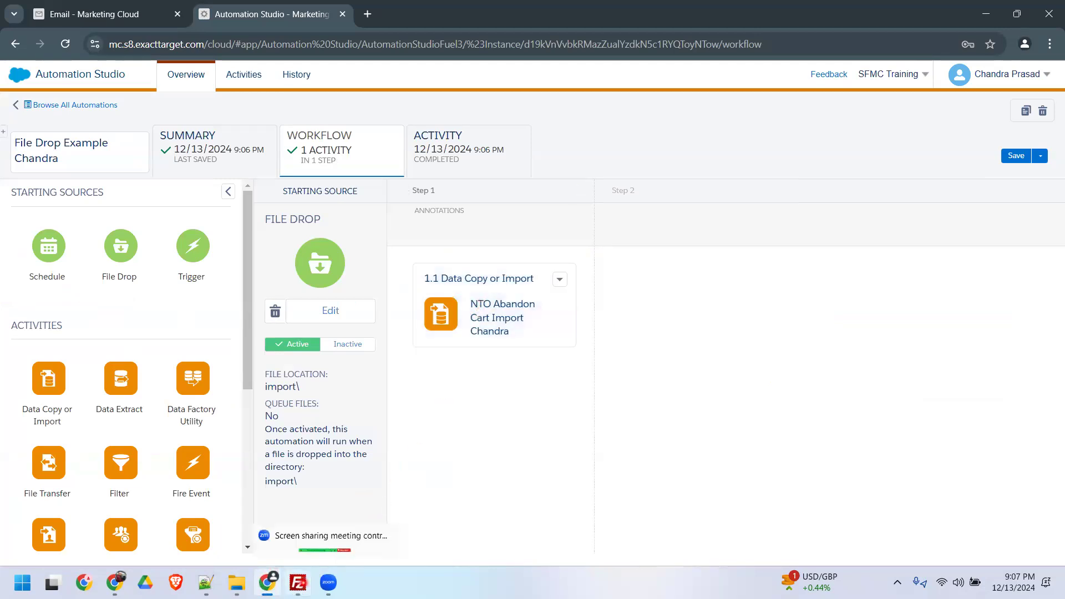
# Back in FileZilla, delete NTOAbandonCart_Chandra.csv from the remote /Import directory and refresh the file listing.
pyautogui.hotkey('alt', 'Tab')
pyautogui.scroll(-5, 666, 343)
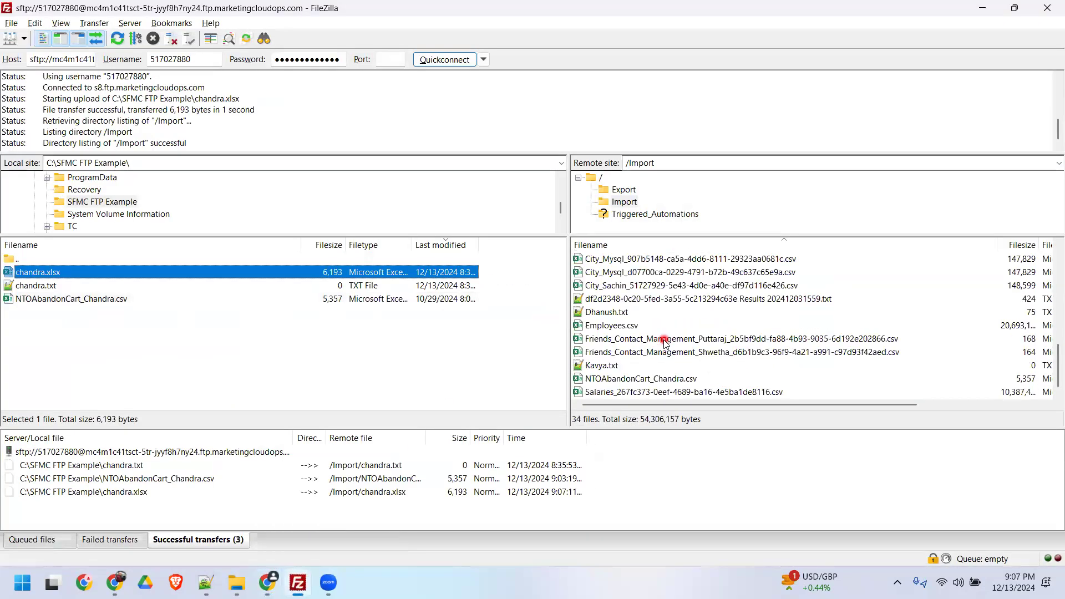
pyautogui.click(625, 380)
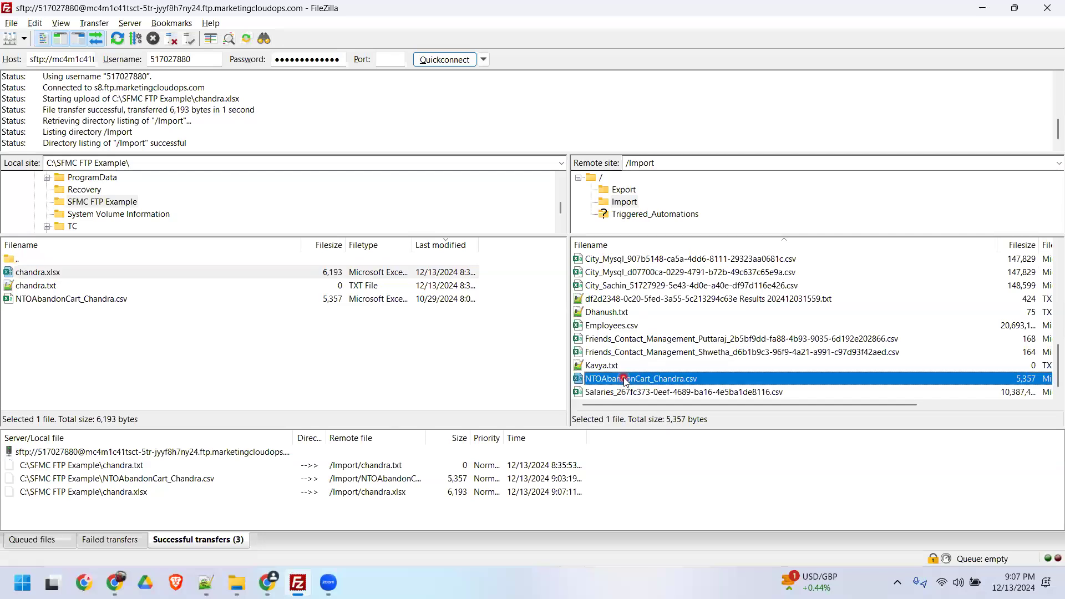
pyautogui.press('Delete')
pyautogui.click(566, 287)
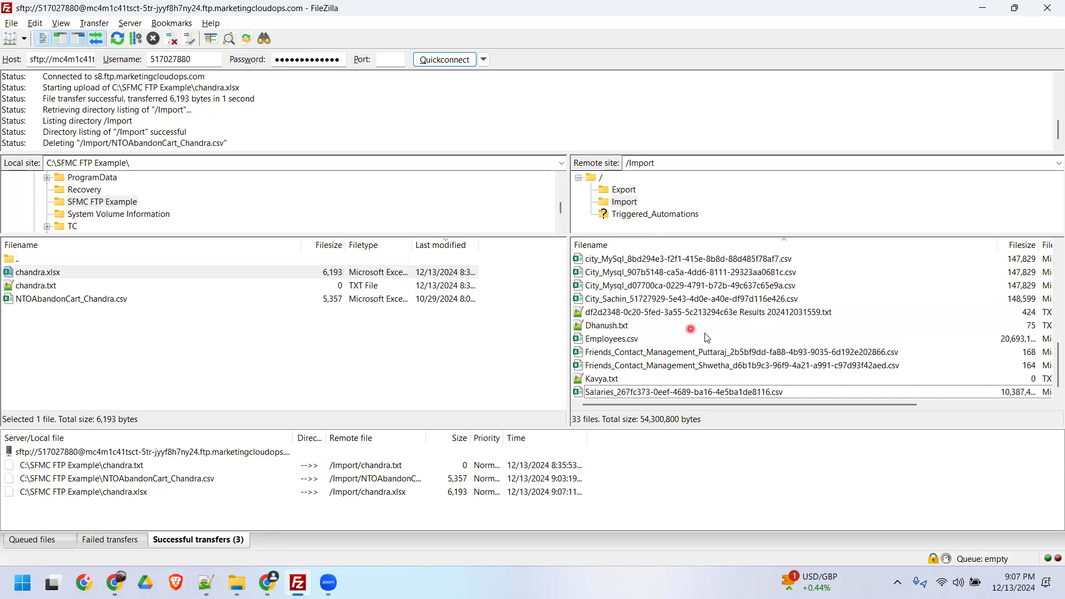
pyautogui.rightClick(706, 338)
pyautogui.click(742, 438)
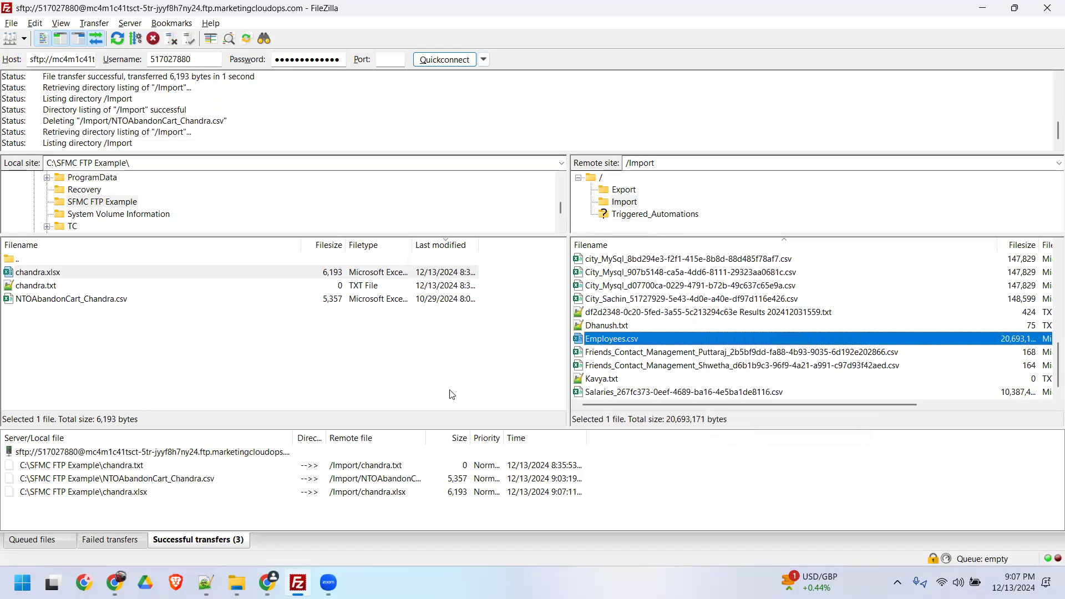
# Remove all entries from FileZilla's list of successful transfers and check the queued files list.
pyautogui.rightClick(265, 481)
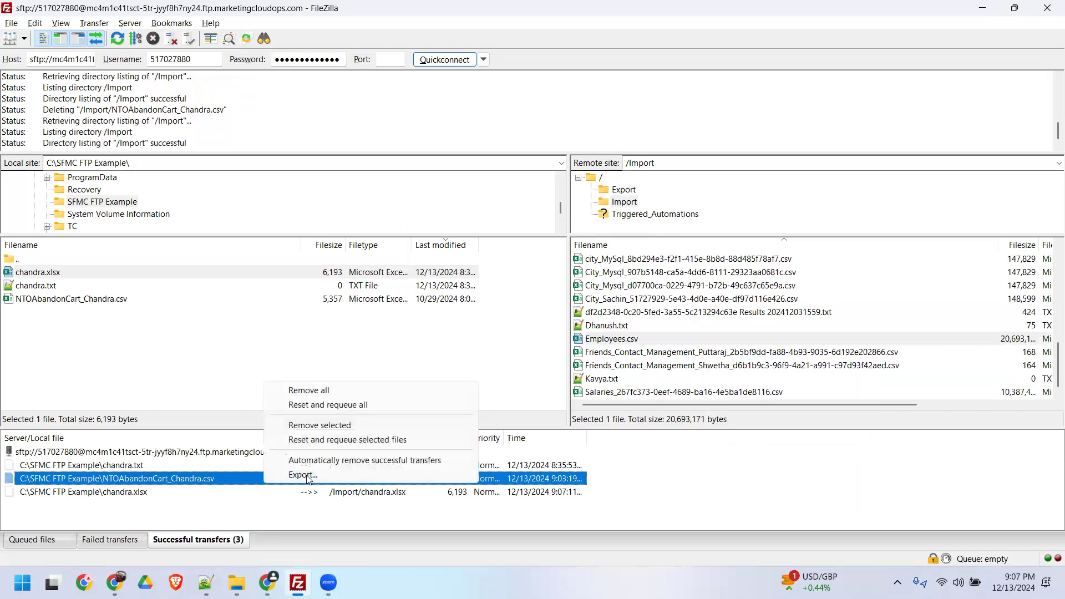
pyautogui.click(305, 391)
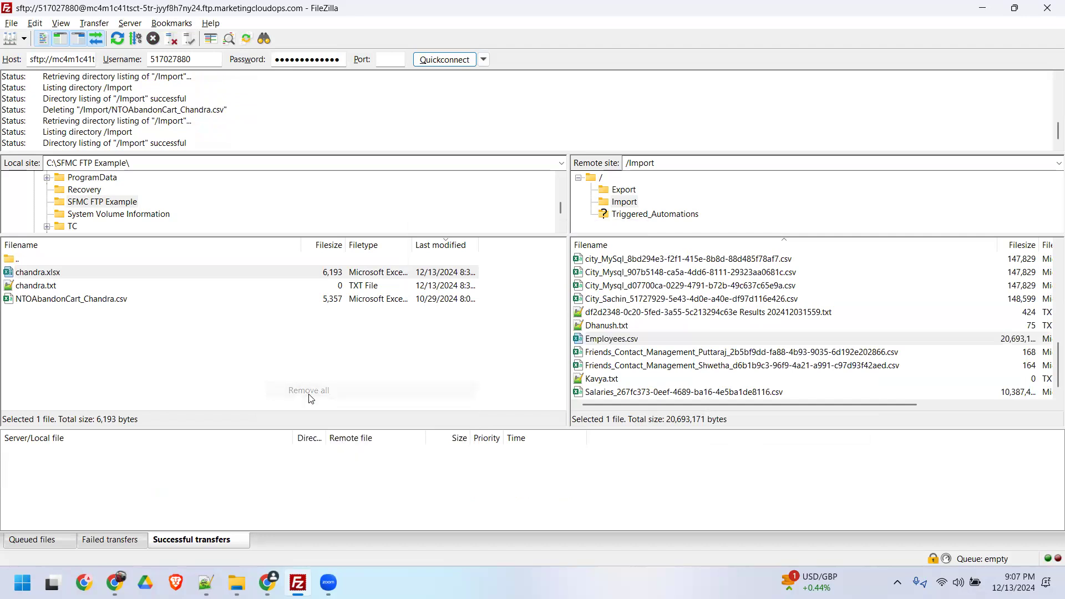
pyautogui.click(99, 543)
pyautogui.click(33, 541)
pyautogui.click(131, 359)
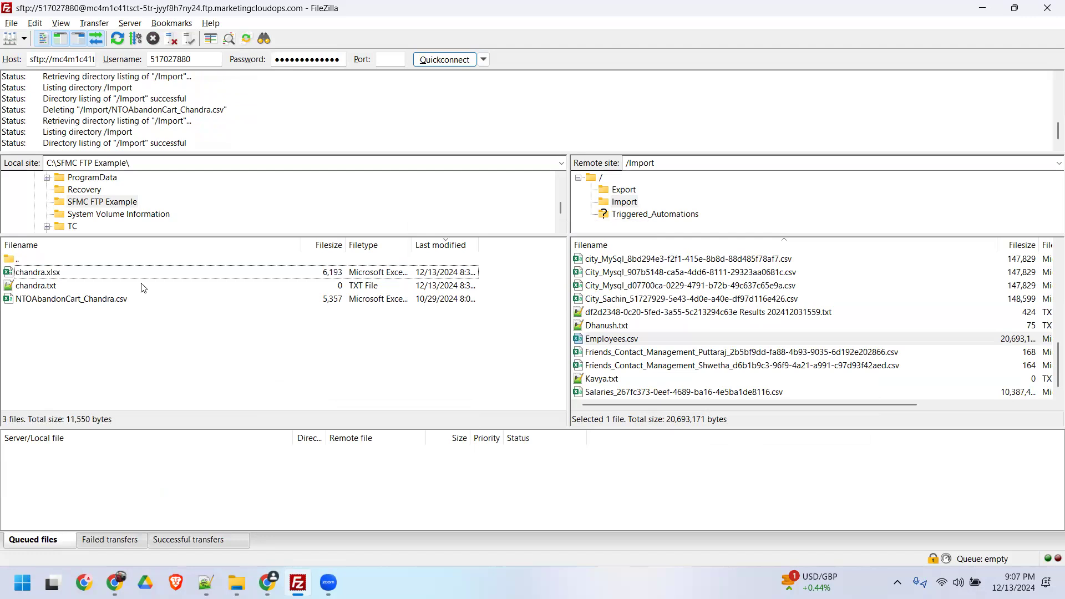
pyautogui.click(607, 327)
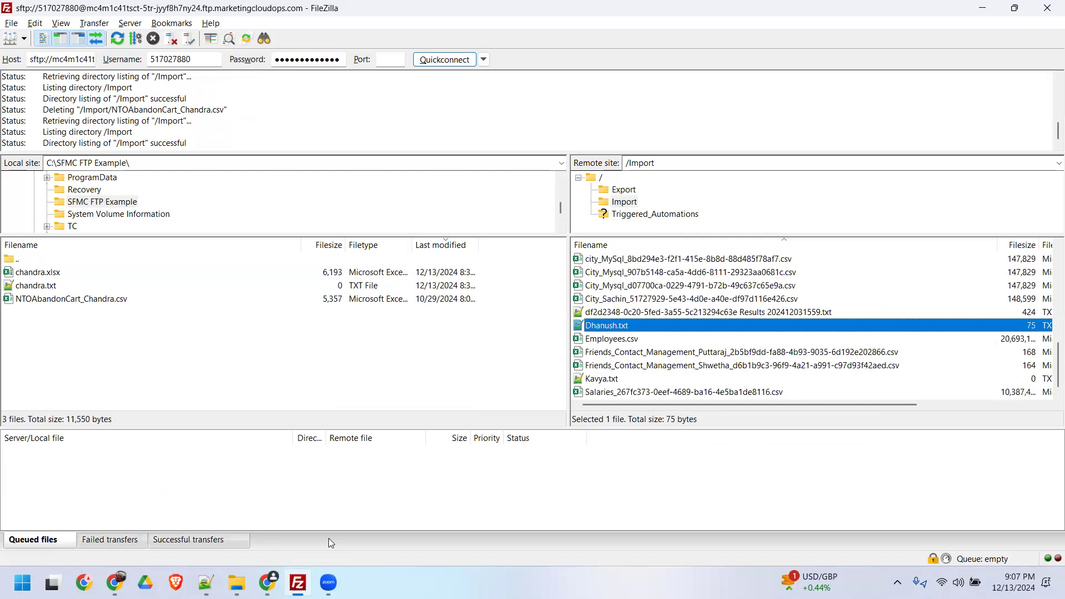
# Switch to Automation Studio and refresh the File Drop Example run log to look for a new run.
pyautogui.hotkey('alt', 'Tab')
pyautogui.click(465, 156)
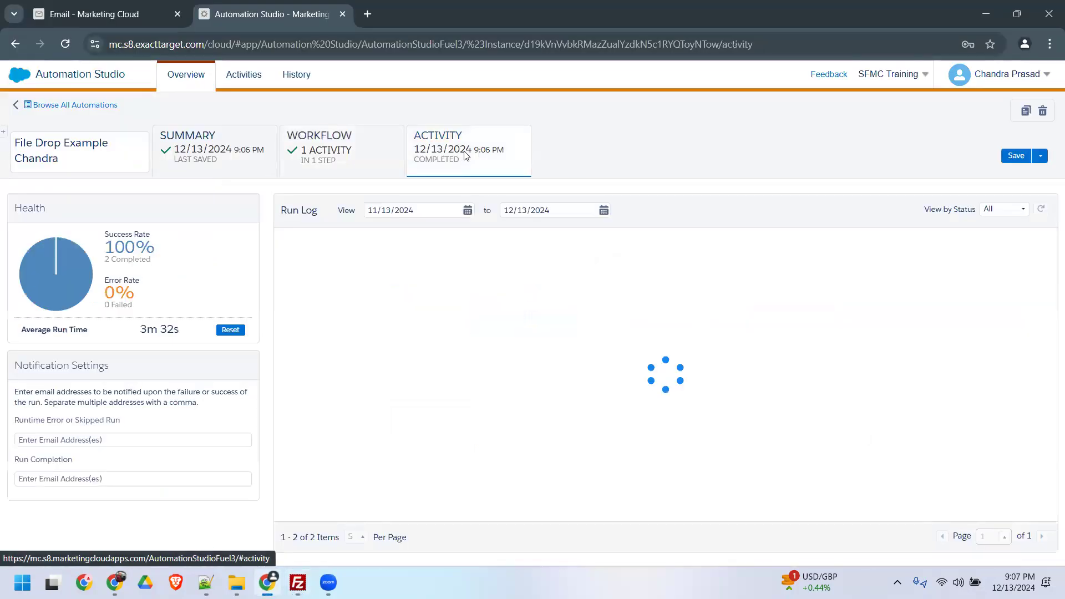
pyautogui.click(1042, 209)
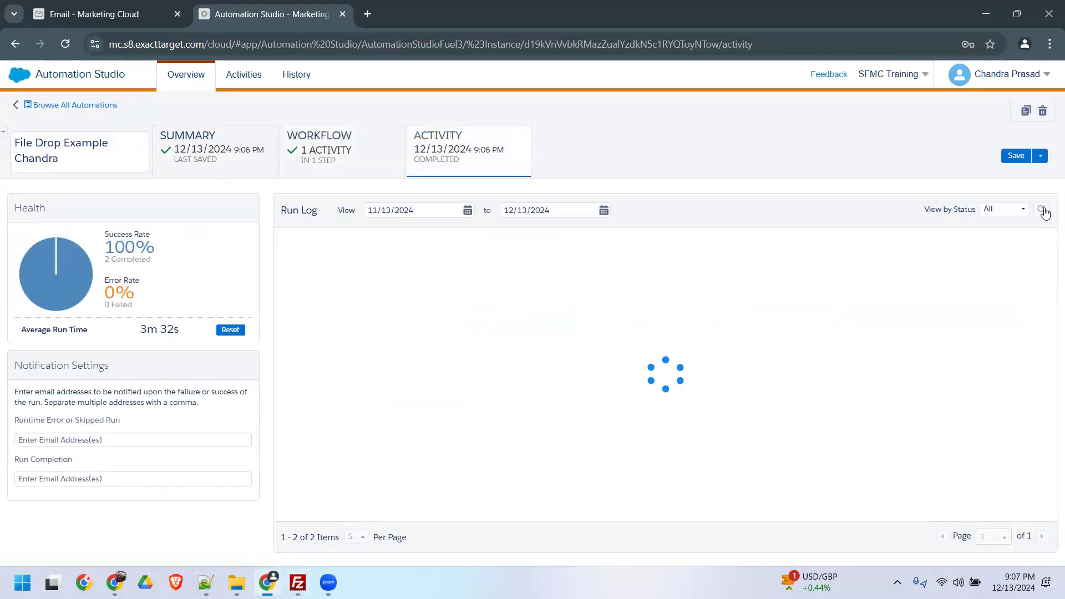
pyautogui.click(1042, 209)
pyautogui.click(360, 158)
pyautogui.click(444, 158)
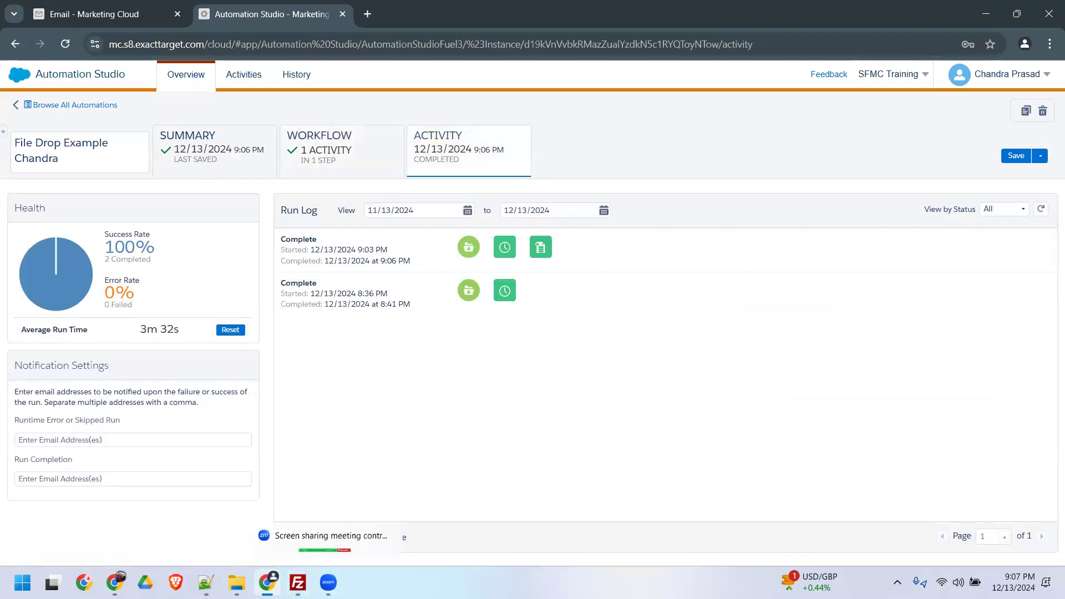
# Return to FileZilla, delete chandra.txt from the remote /Import directory, and select the uploaded chandra.xlsx there.
pyautogui.click(298, 583)
pyautogui.scroll(5, 614, 277)
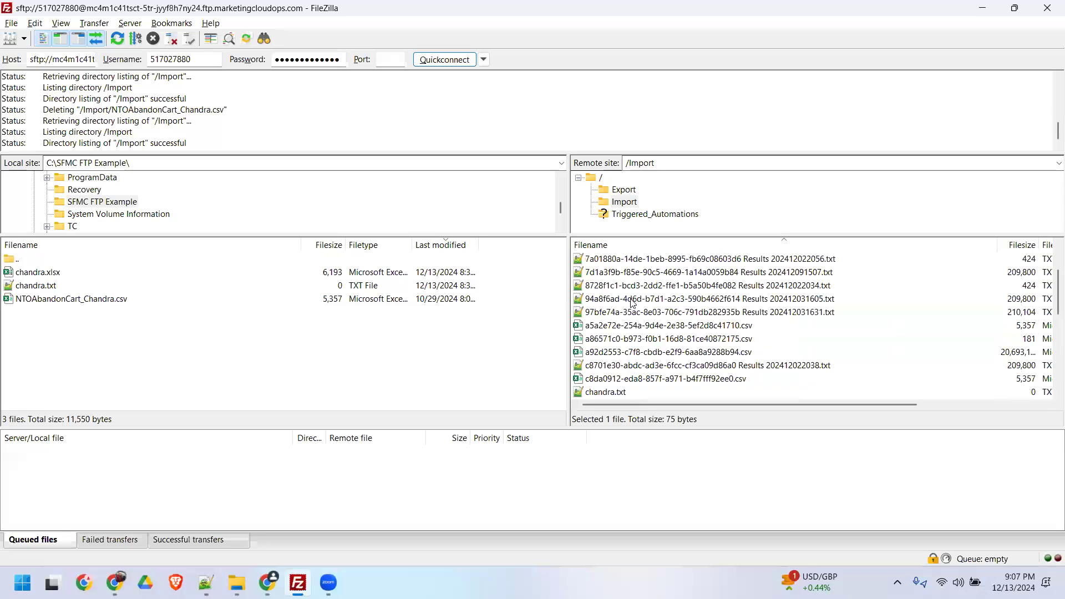
pyautogui.click(614, 272)
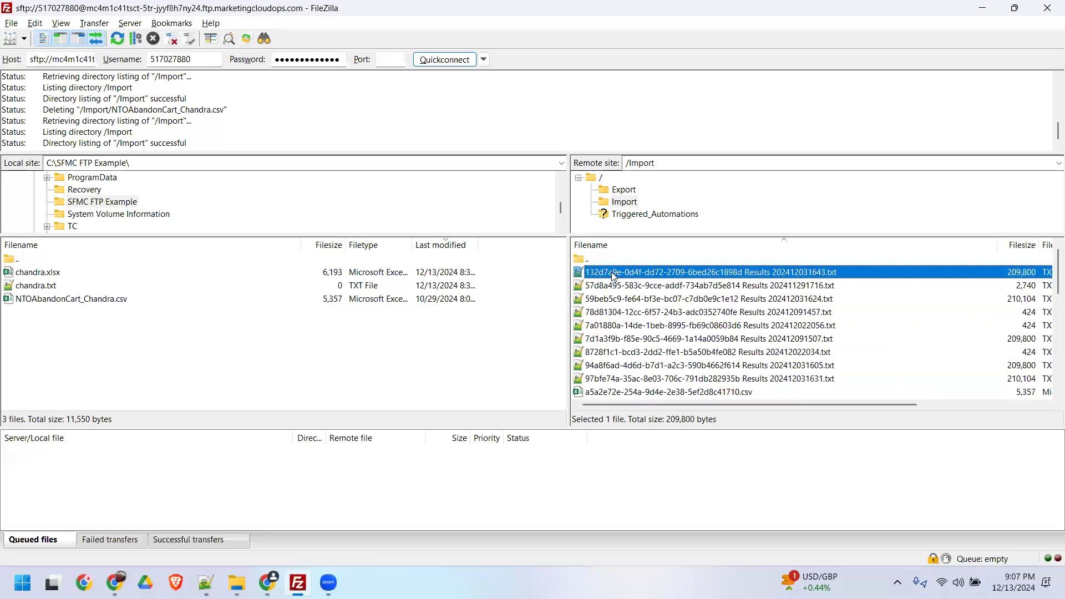
pyautogui.press('Down')
pyautogui.press('Down')
pyautogui.press('Down')
pyautogui.press('Down')
pyautogui.press('Down')
pyautogui.press('Down')
pyautogui.press('Down')
pyautogui.press('Down')
pyautogui.press('Down')
pyautogui.press('Down')
pyautogui.press('Down')
pyautogui.press('Down')
pyautogui.press('Down')
pyautogui.press('Down')
pyautogui.press('Down')
pyautogui.press('Down')
pyautogui.press('Down')
pyautogui.press('Up')
pyautogui.press('Up')
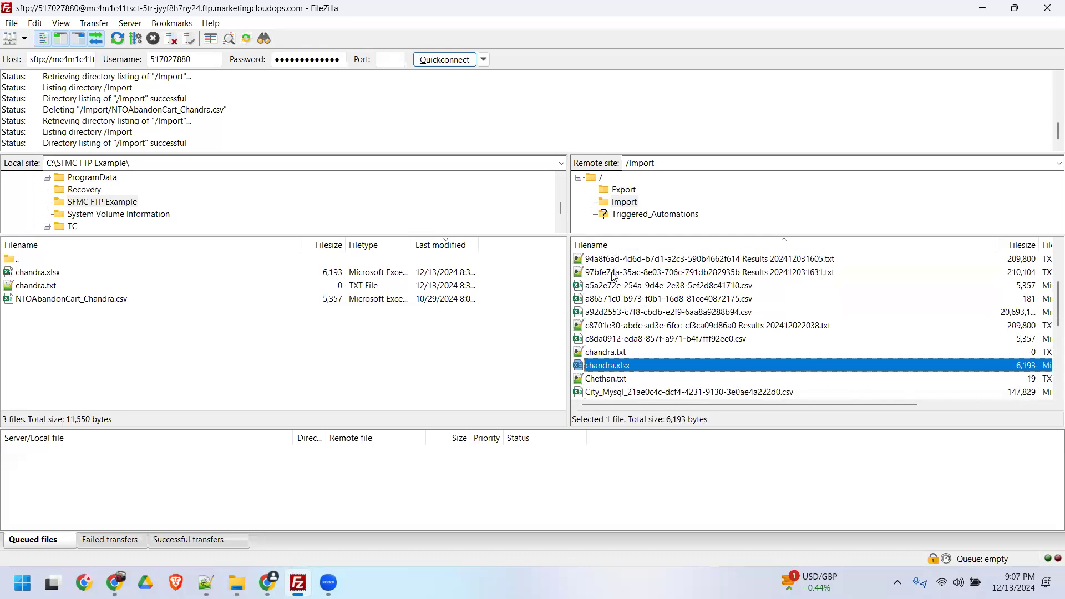
pyautogui.press('Up')
pyautogui.press('Delete')
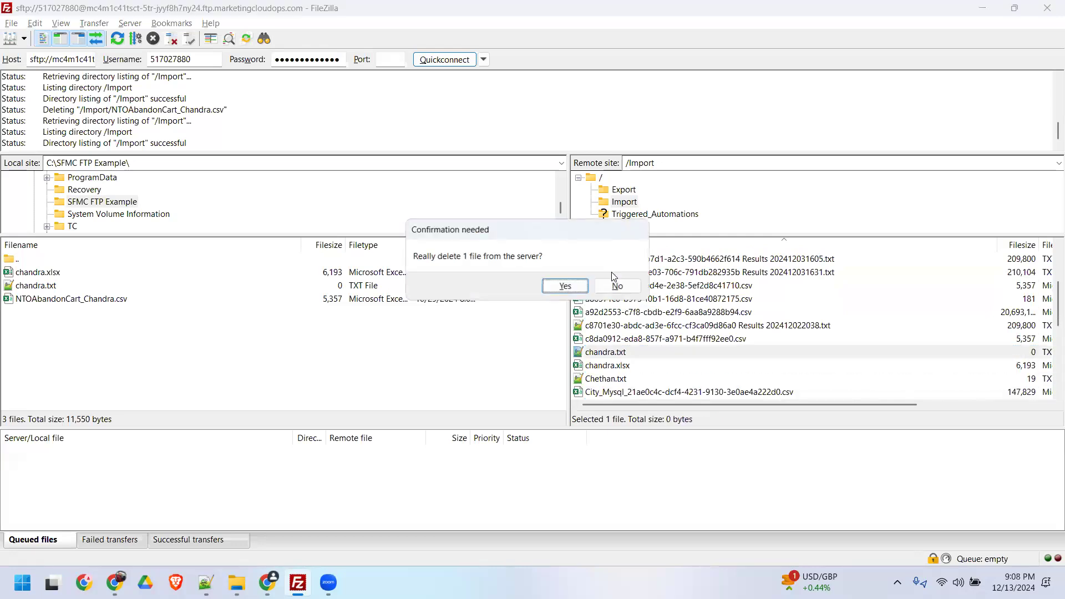
pyautogui.click(576, 288)
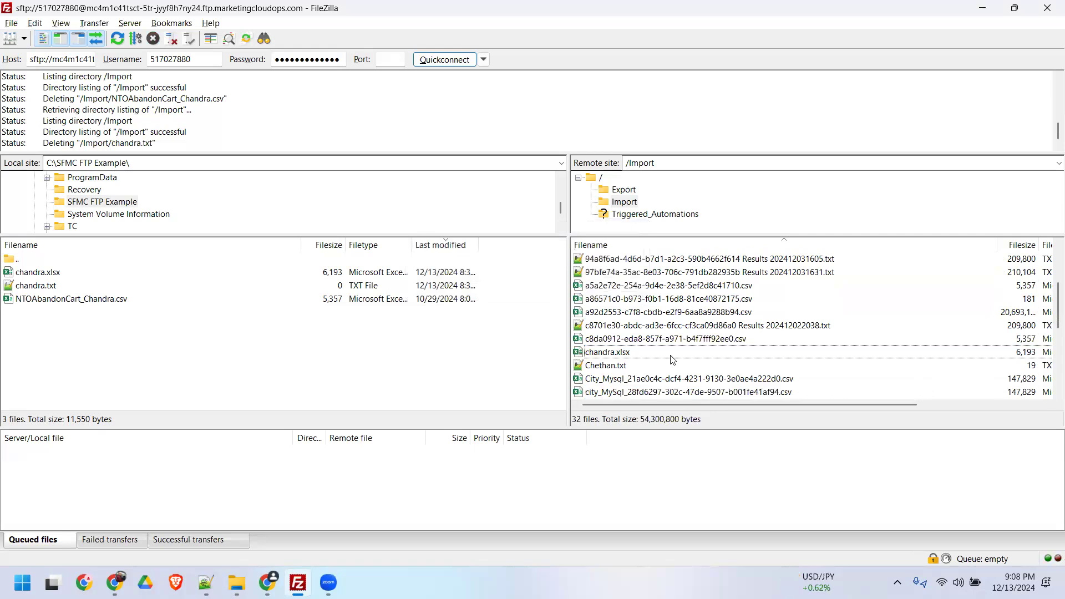
pyautogui.click(616, 353)
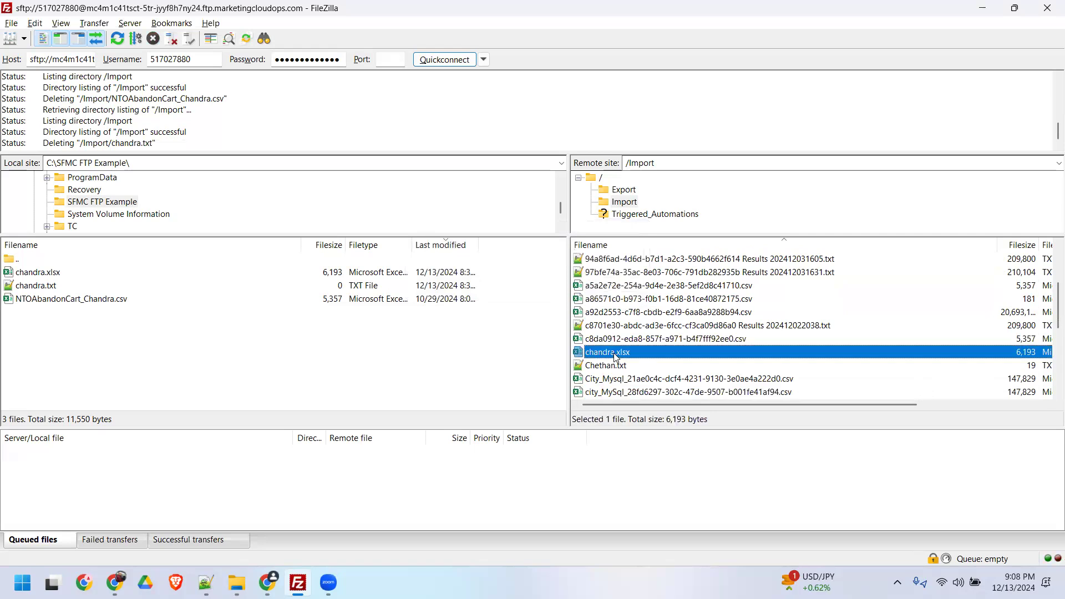
# Go back to Automation Studio and refresh the automation's run log until the run triggered by the file drop is listed.
pyautogui.click(268, 583)
pyautogui.click(339, 139)
pyautogui.click(447, 146)
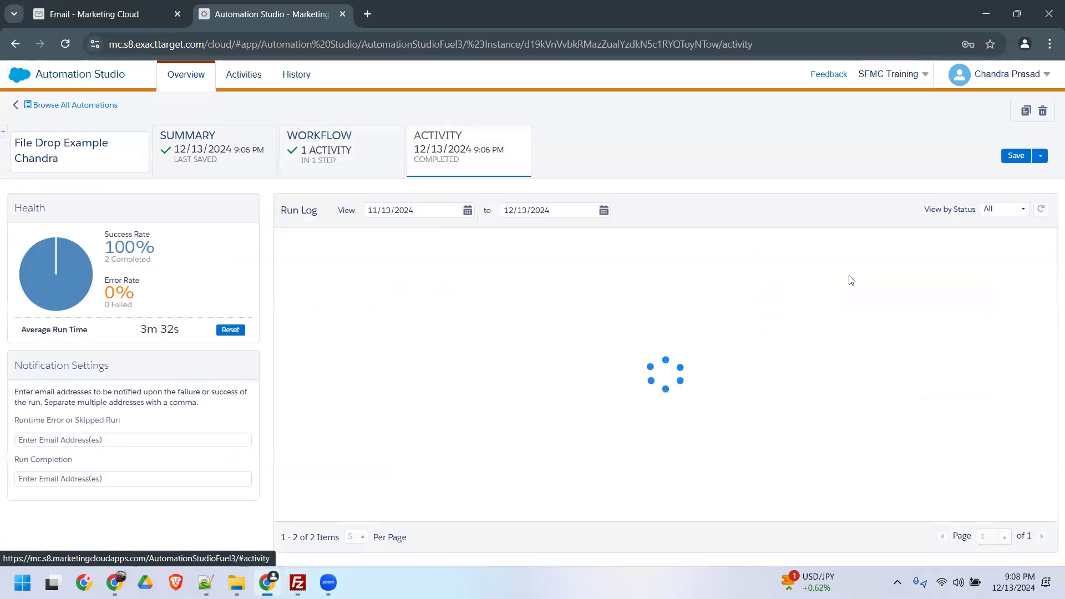
pyautogui.click(1044, 210)
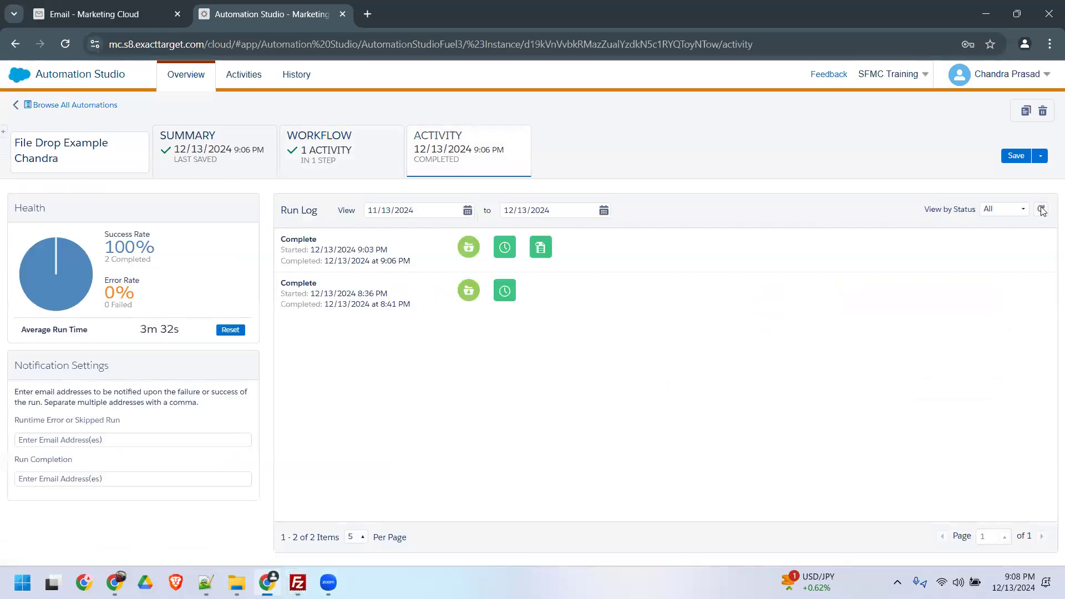
pyautogui.click(1042, 209)
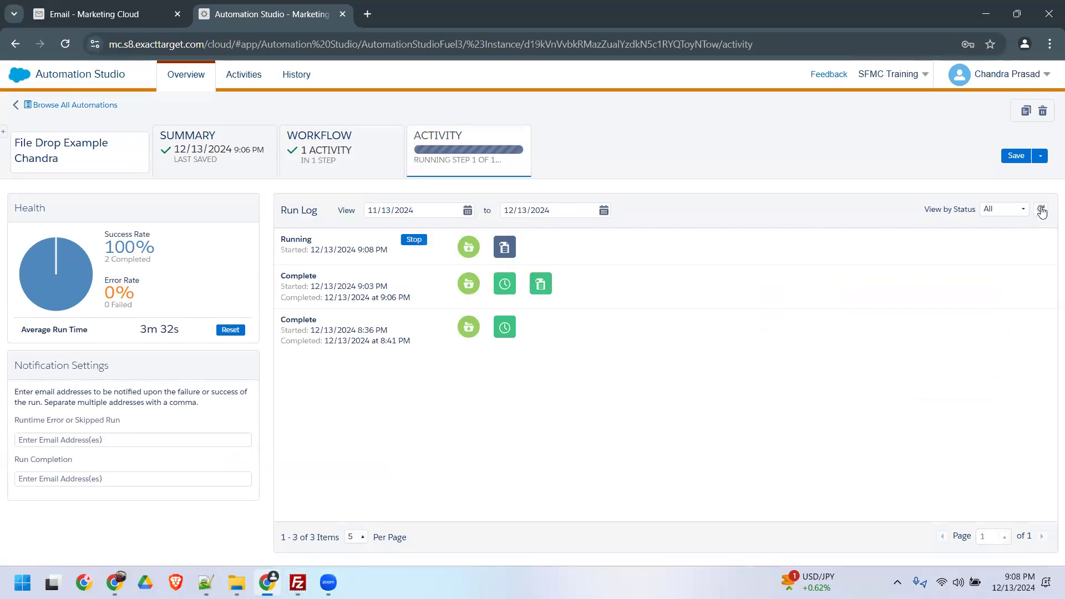
pyautogui.click(466, 141)
# Monitor the running import by reloading the automation's activity log and reviewing its file drop workflow.
pyautogui.click(298, 583)
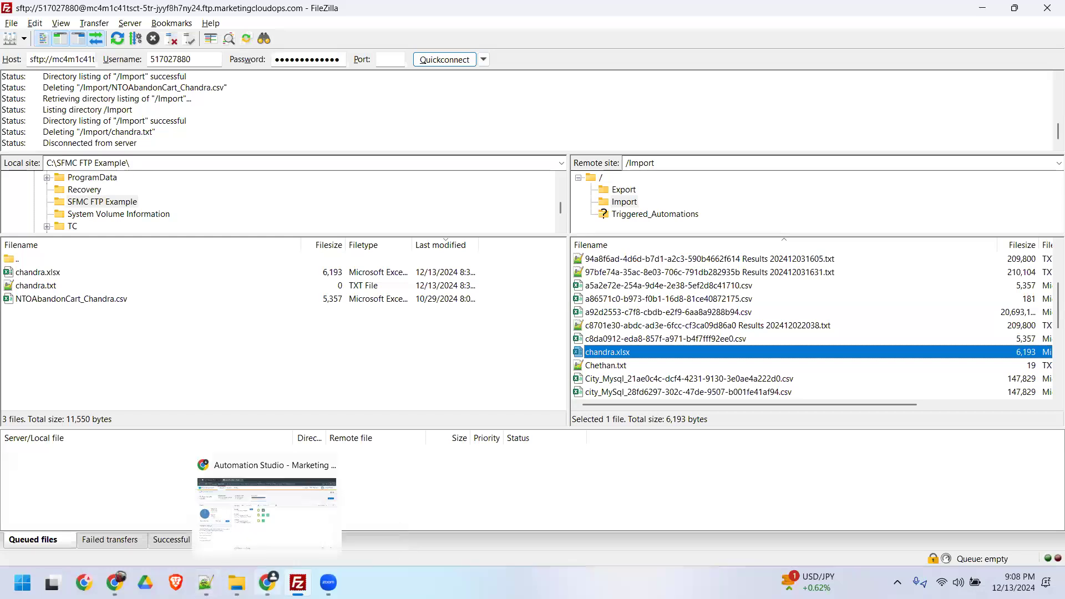
pyautogui.click(267, 583)
pyautogui.click(458, 164)
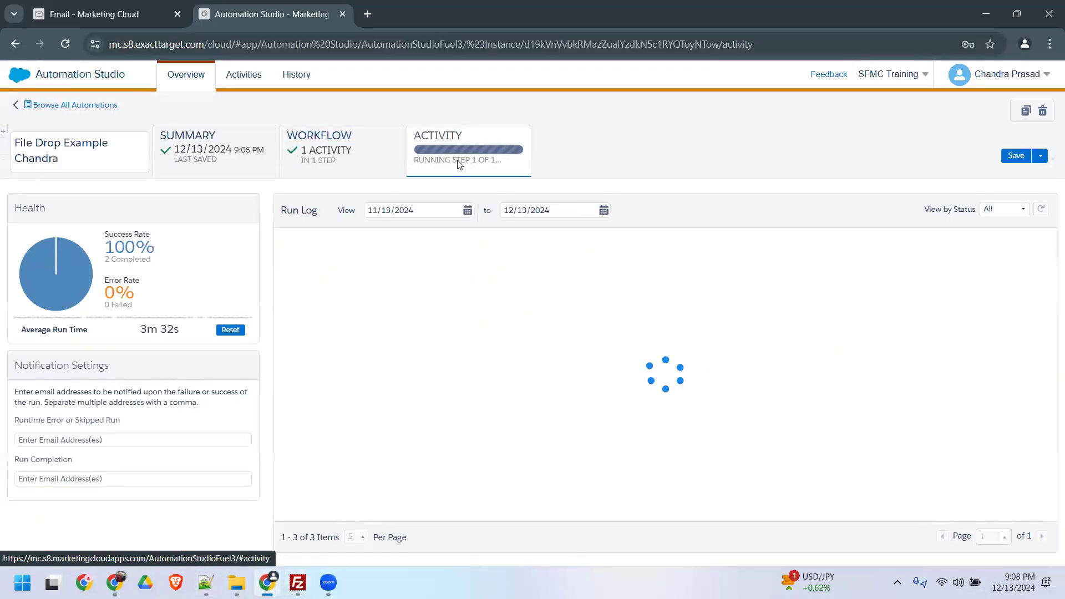
pyautogui.click(379, 156)
pyautogui.click(461, 157)
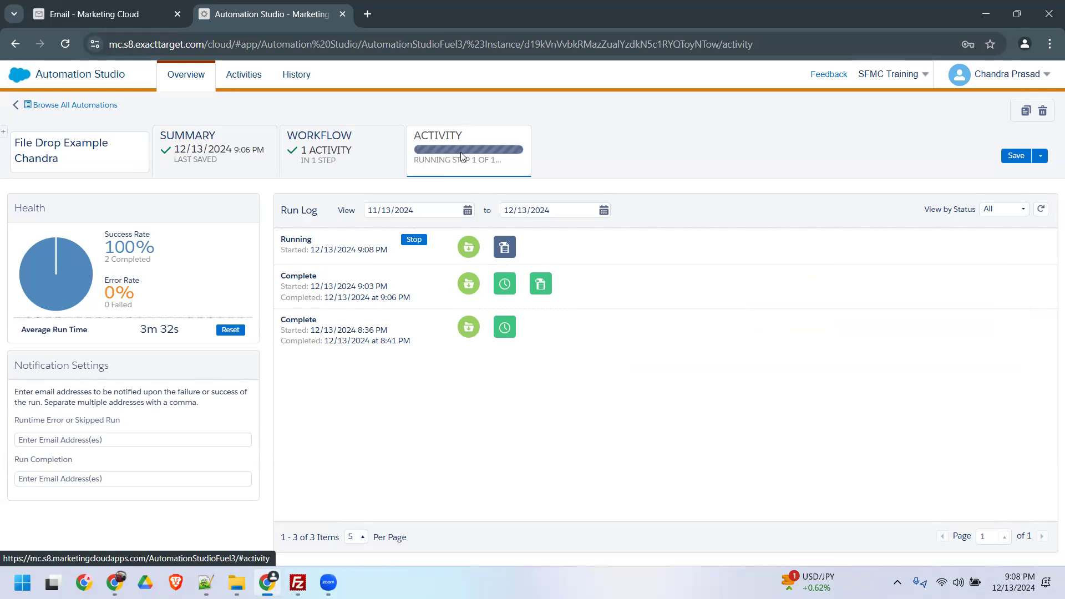
pyautogui.click(329, 162)
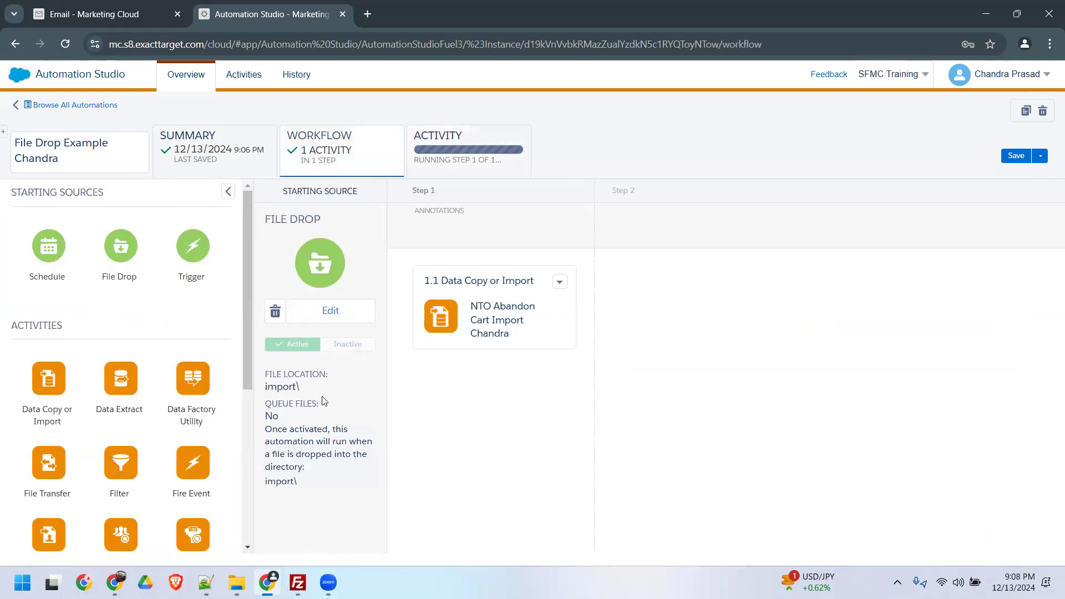
pyautogui.click(455, 167)
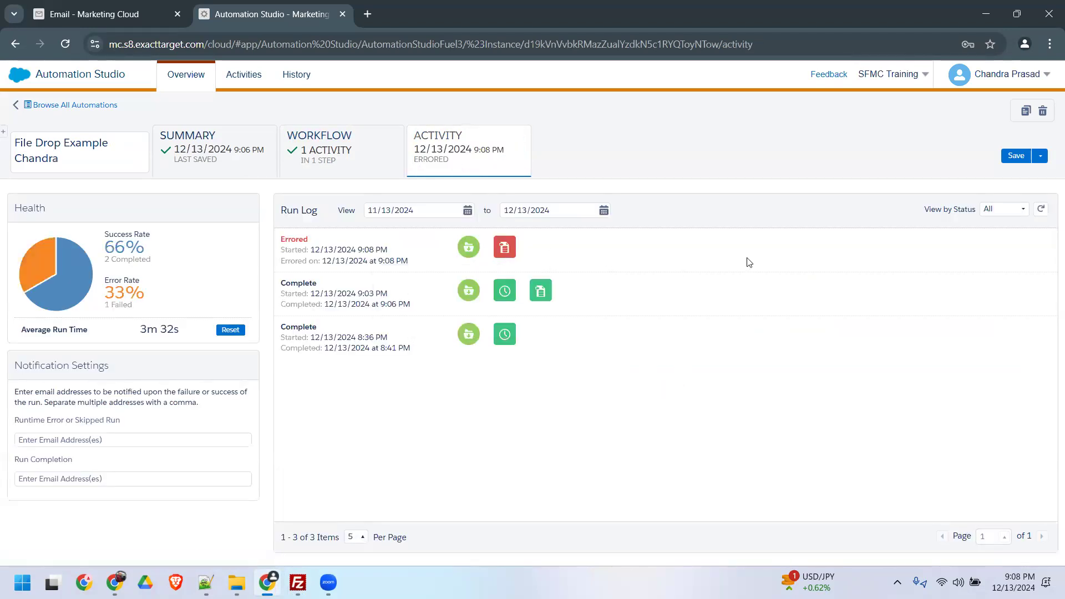
# Inspect the import activity of the latest 9:08 PM run and reload the automation's run log.
pyautogui.click(513, 249)
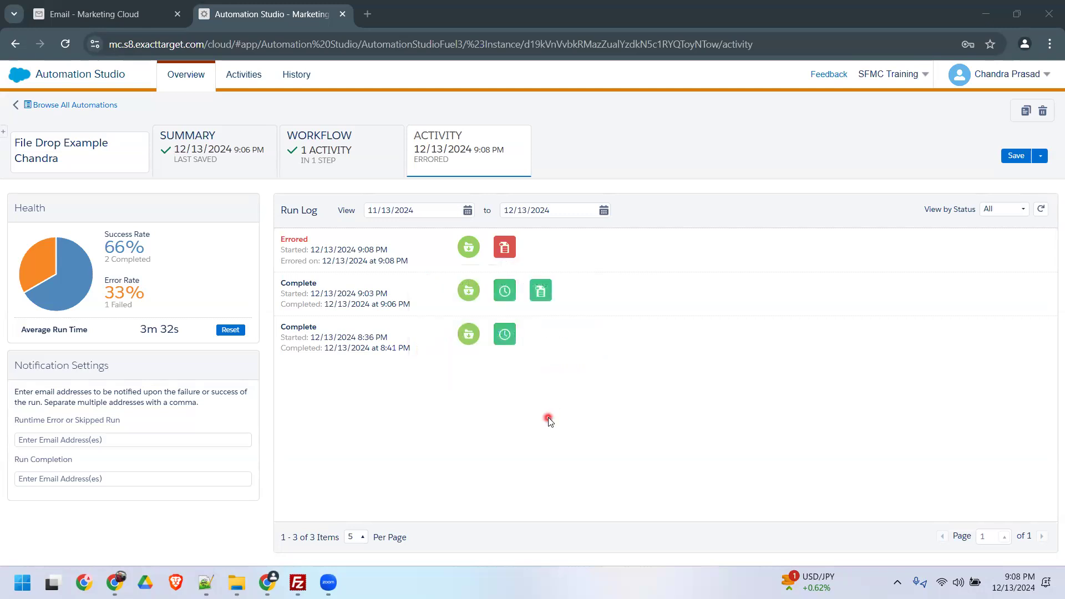
pyautogui.click(373, 172)
pyautogui.click(476, 159)
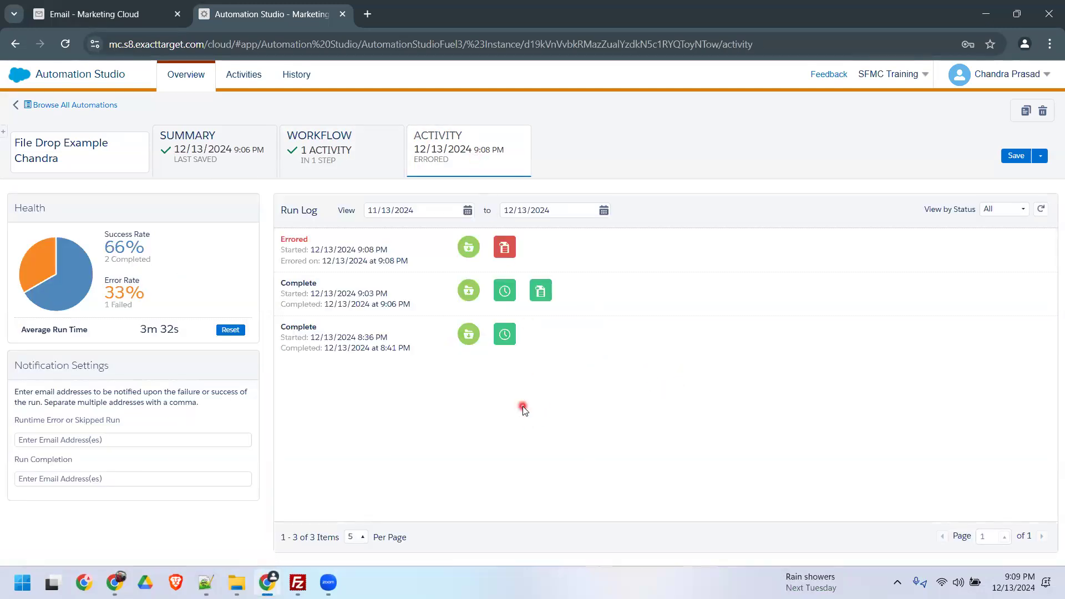